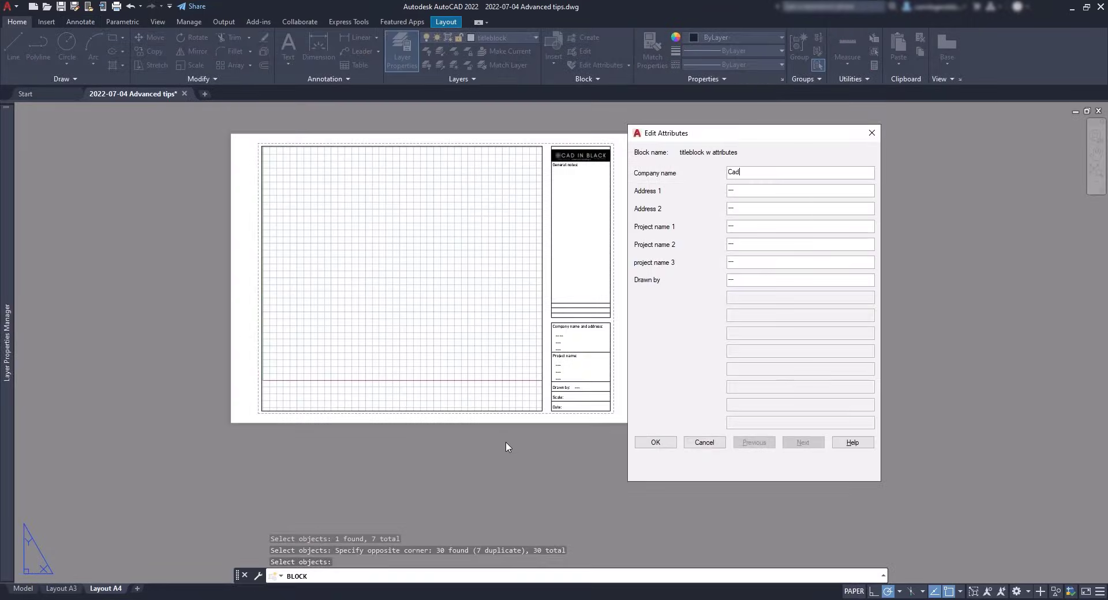
Preview the finished title block: company name 'Cad in Black' and the field categories for the scale text
type("n Black")
left_click(645, 442)
scroll(608, 376, "up", 2)
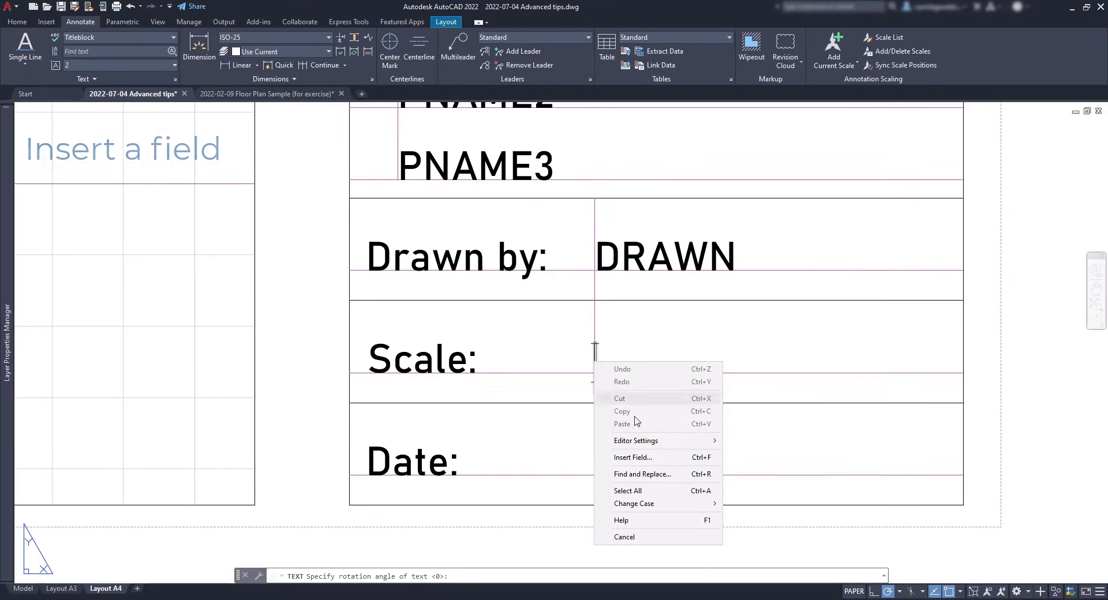
left_click(651, 457)
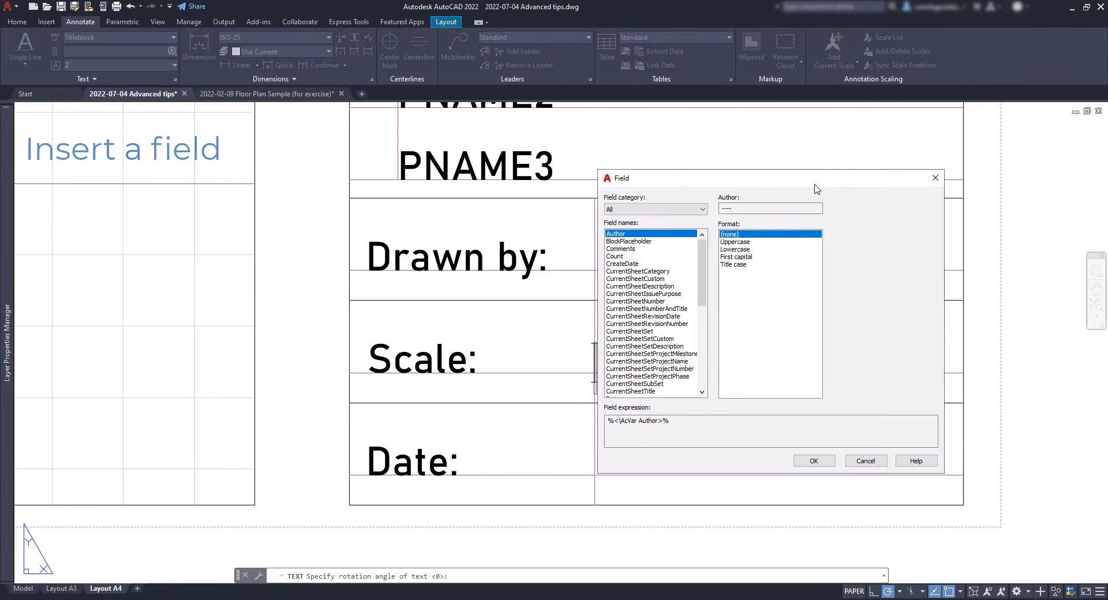
left_click(698, 210)
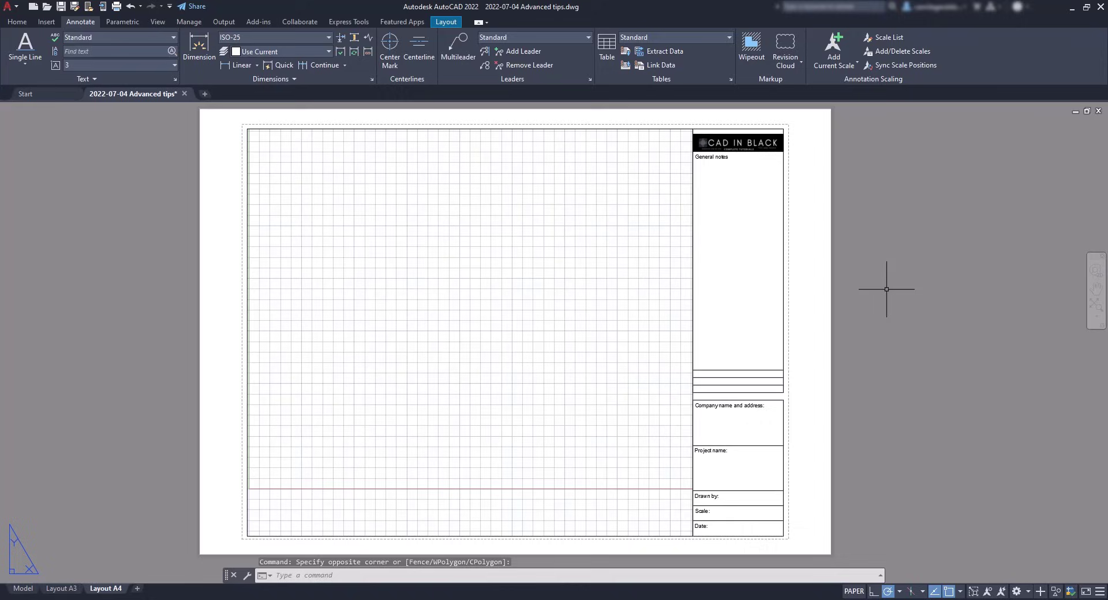
Explode the A4 title block into loose lines and text with X
type("x")
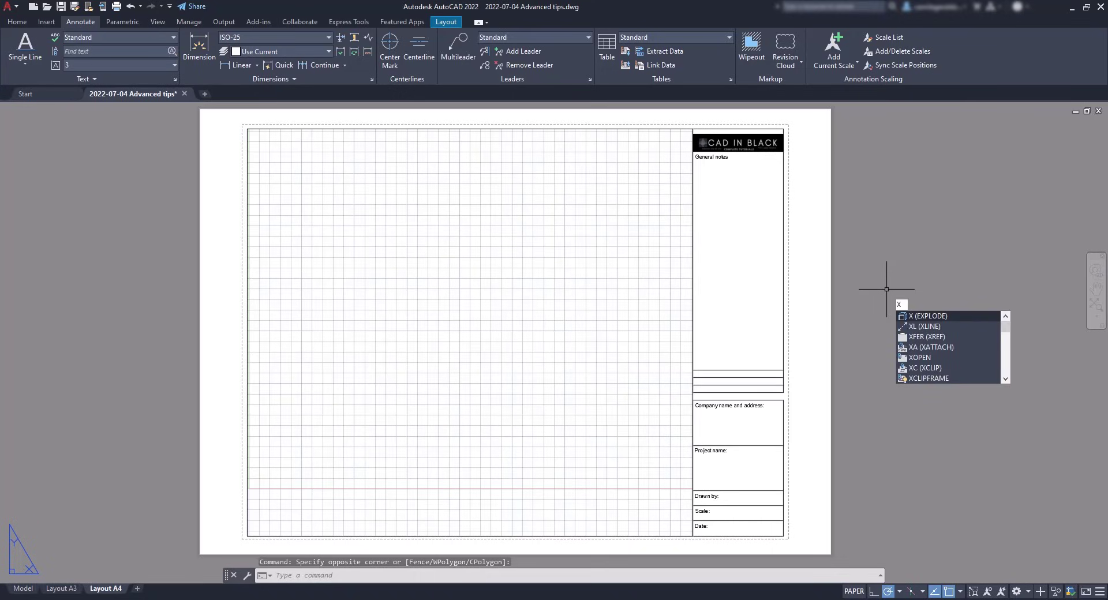
key("Return")
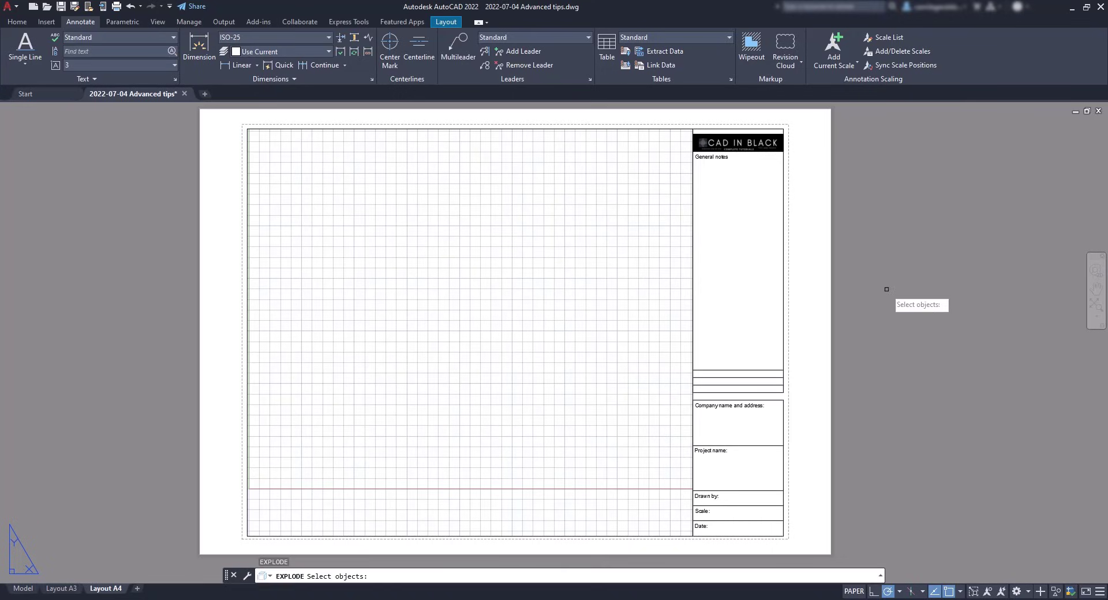
left_click(782, 278)
key("Return")
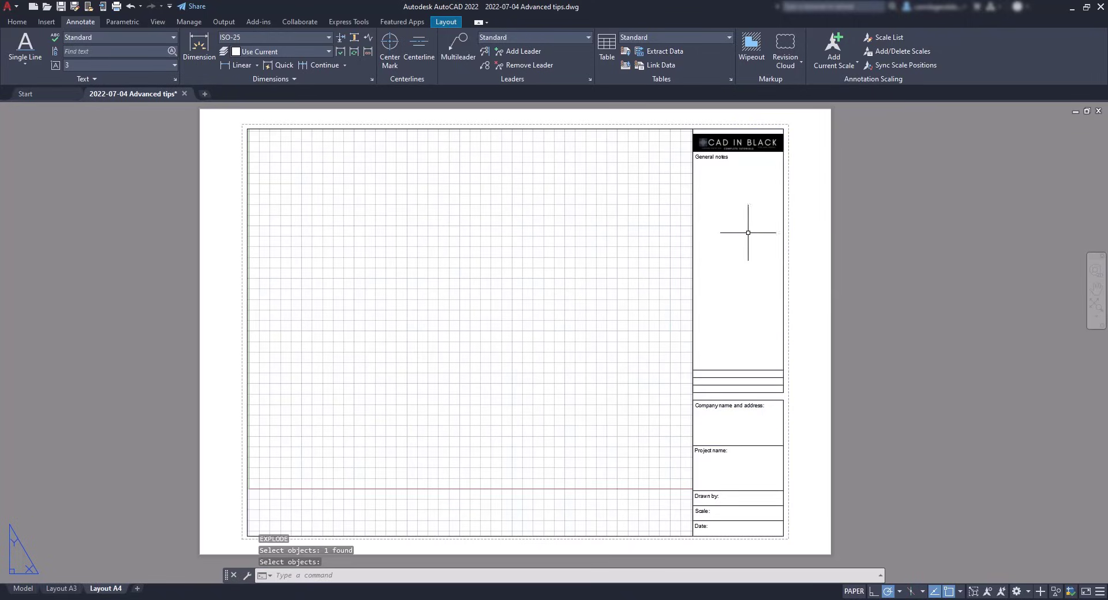
key("Escape")
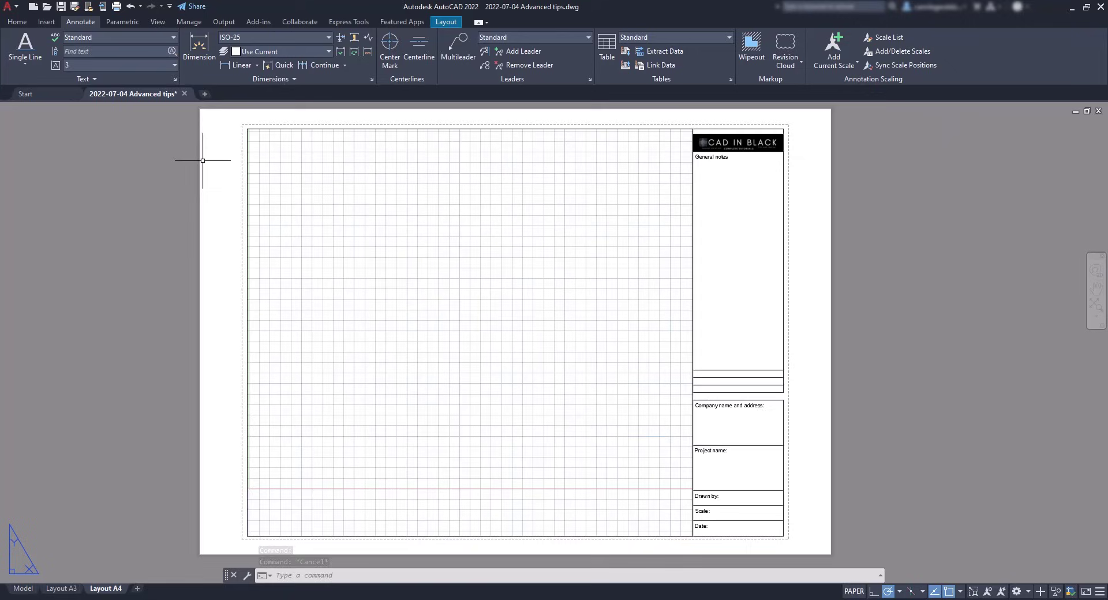
Create and apply the text style 'Titleblock' using Bahnschrift at height 2
left_click(175, 79)
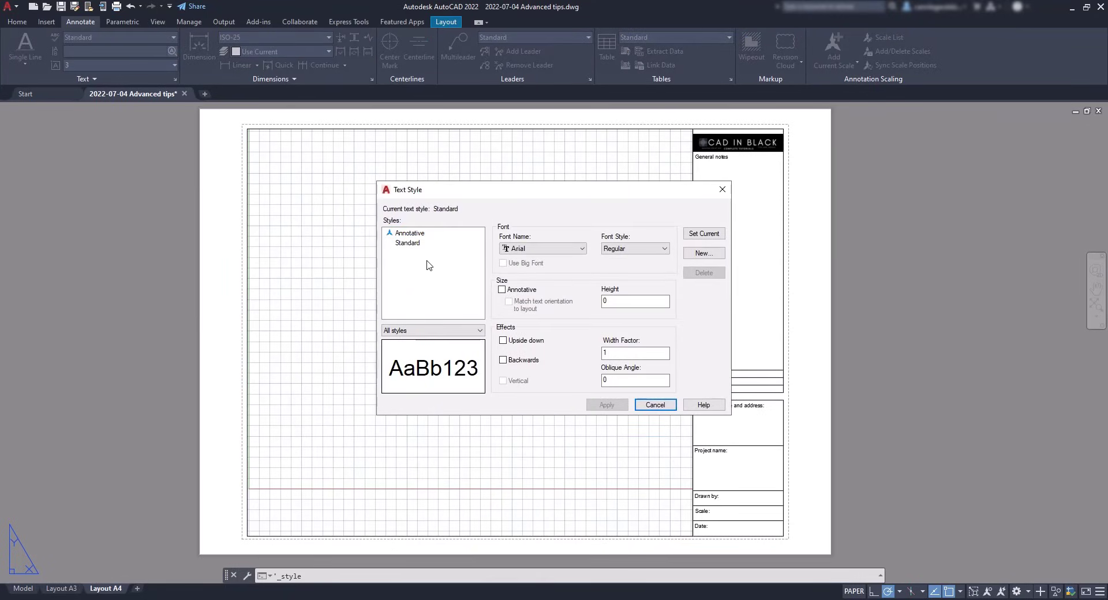
left_click(702, 254)
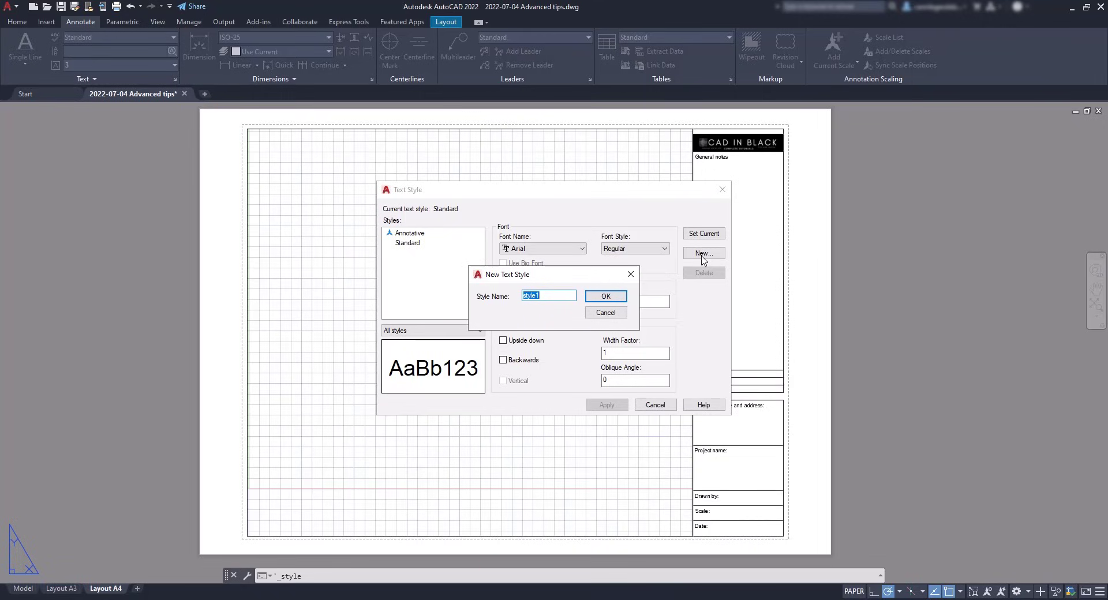
type("Titleblock")
key("Return")
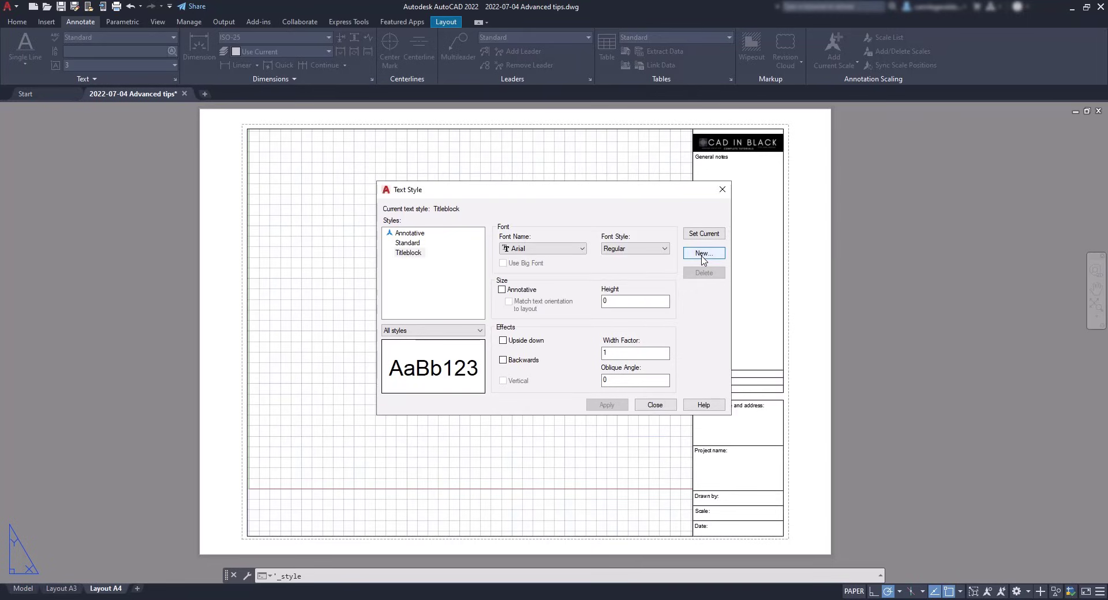
left_click(571, 248)
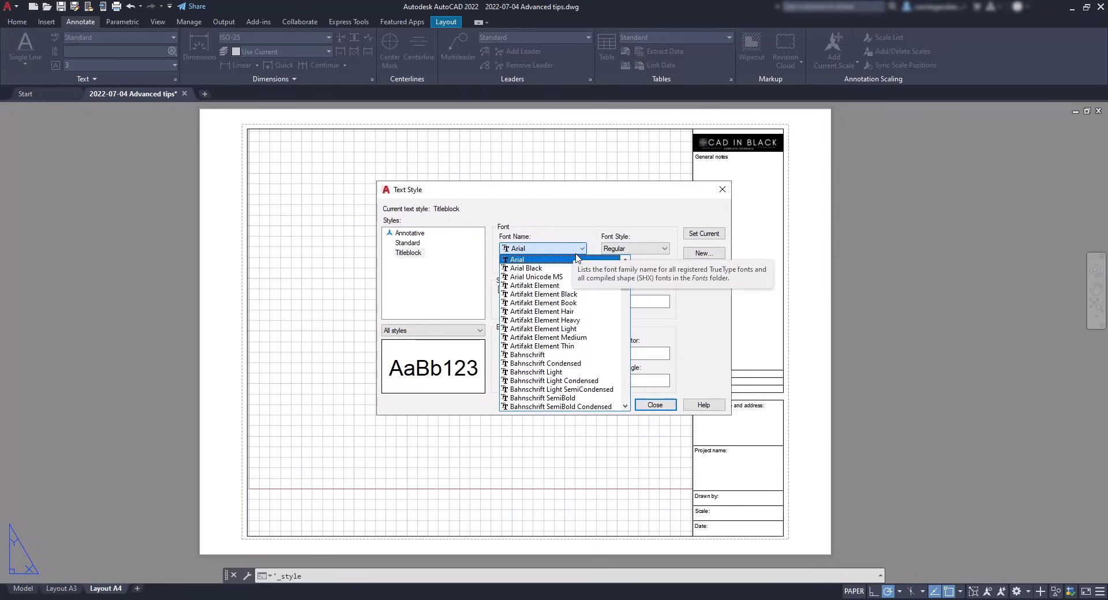
left_click(533, 354)
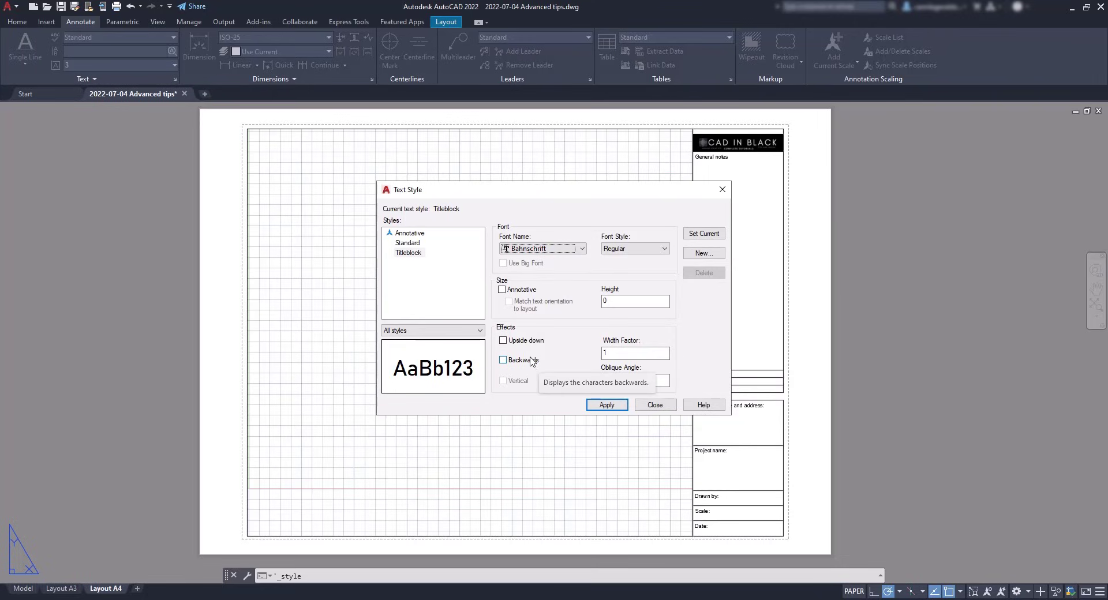
double_click(616, 299)
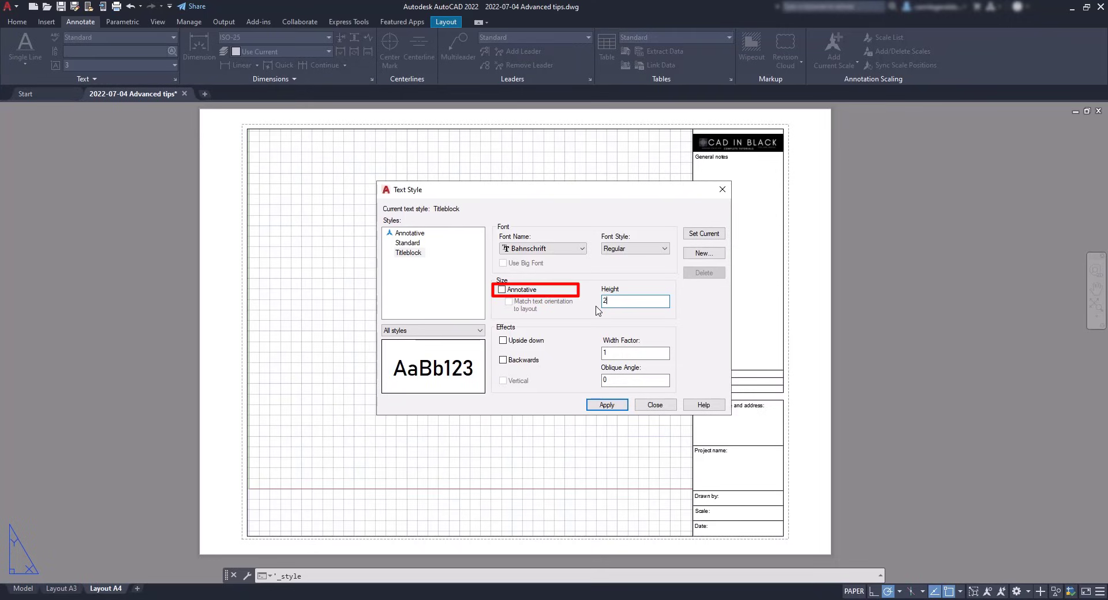
left_click(600, 407)
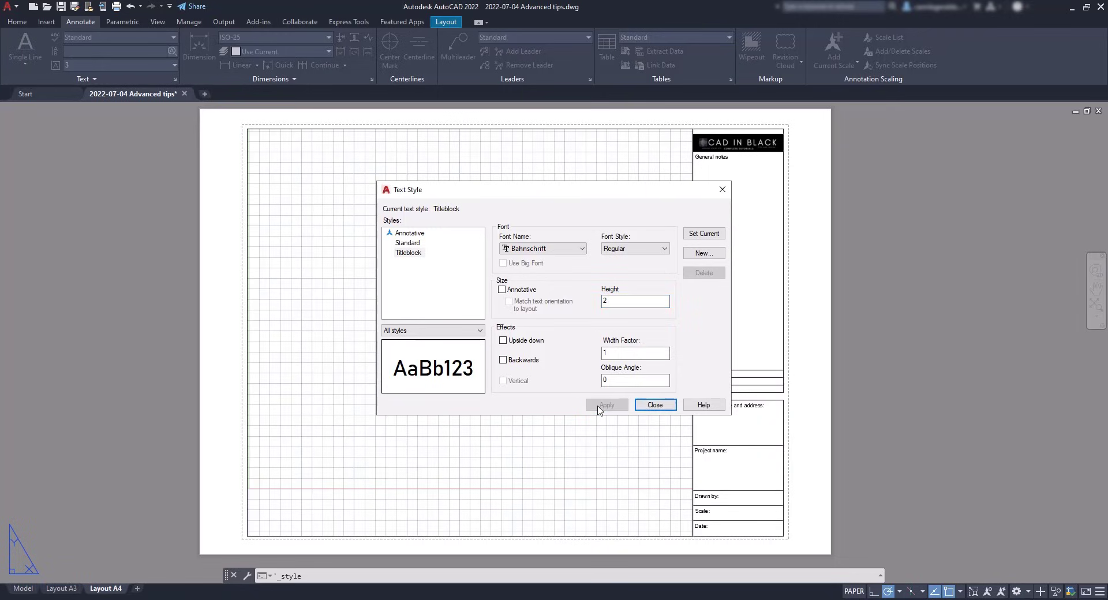
left_click(654, 405)
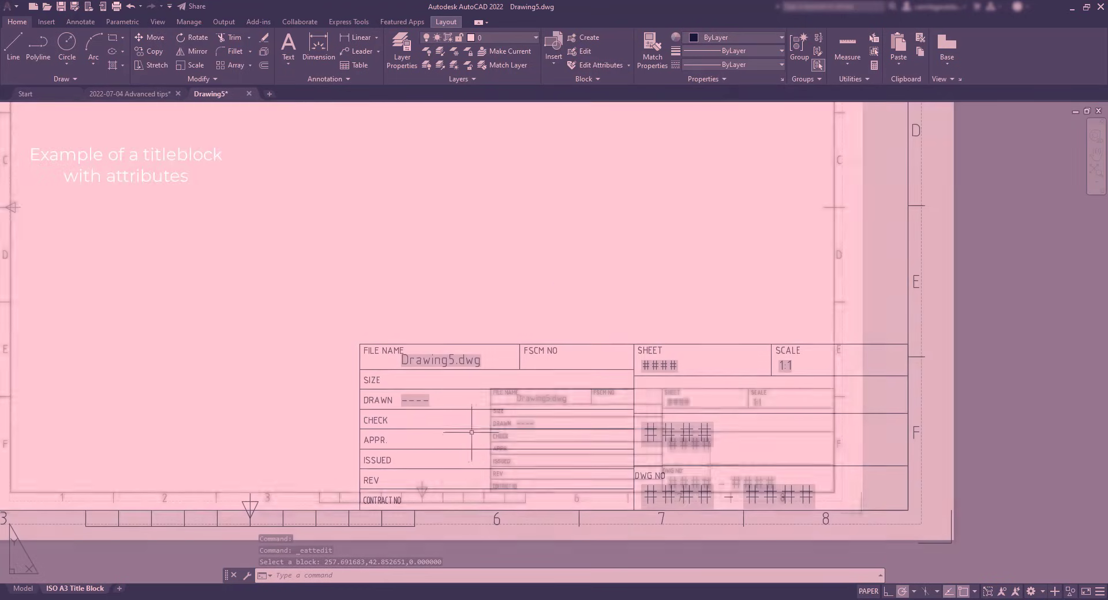
Set the example title block's DRAWN attribute value to 52
left_click(410, 399)
double_click(410, 400)
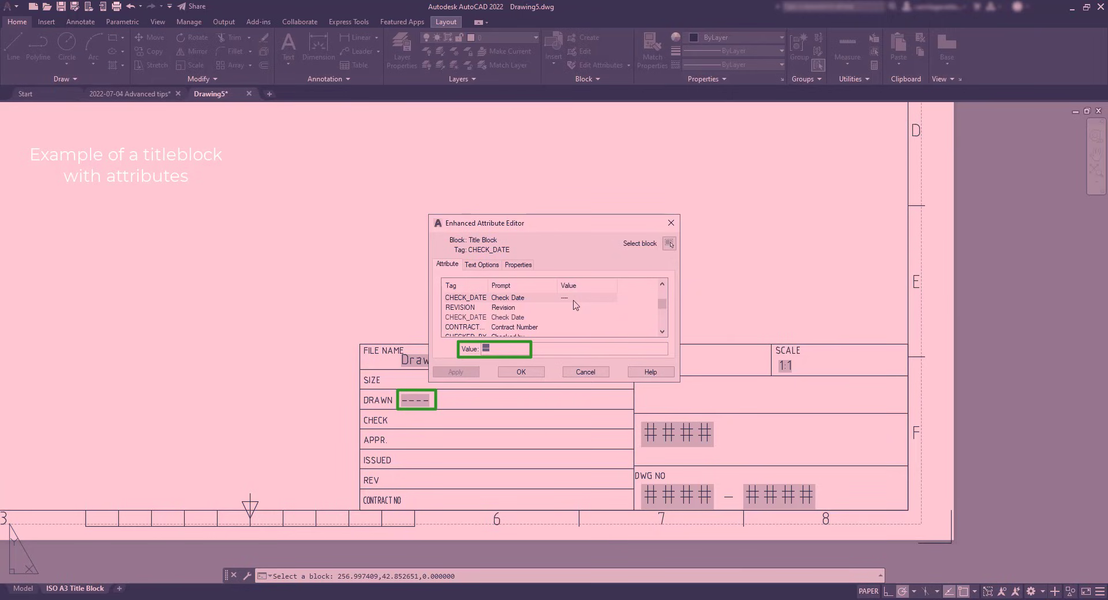
type("52")
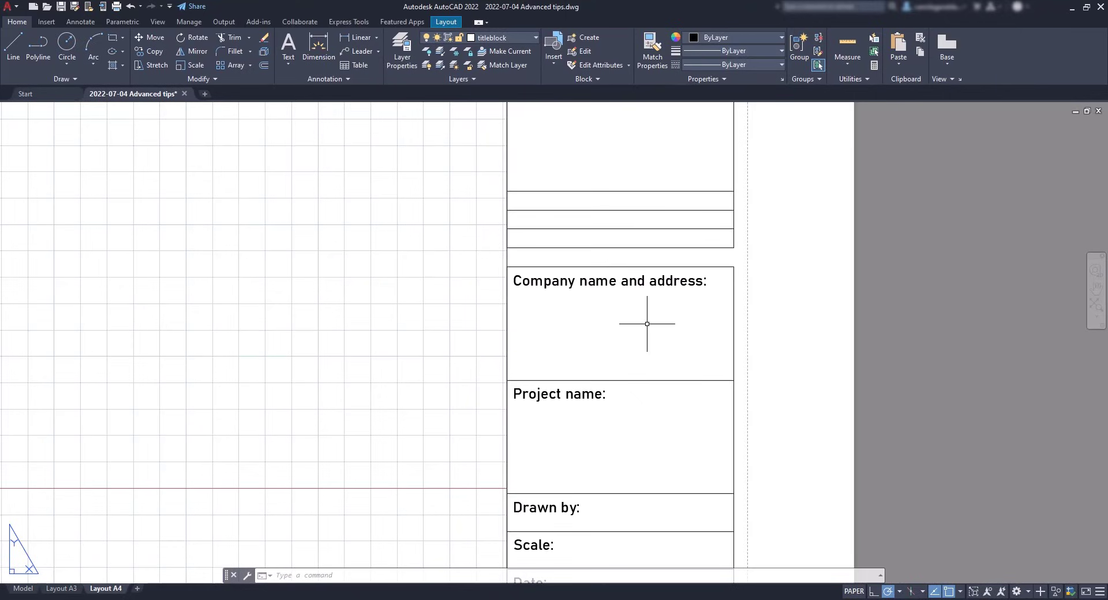
Offset writing lines 5 units downward inside the Company box
type("o")
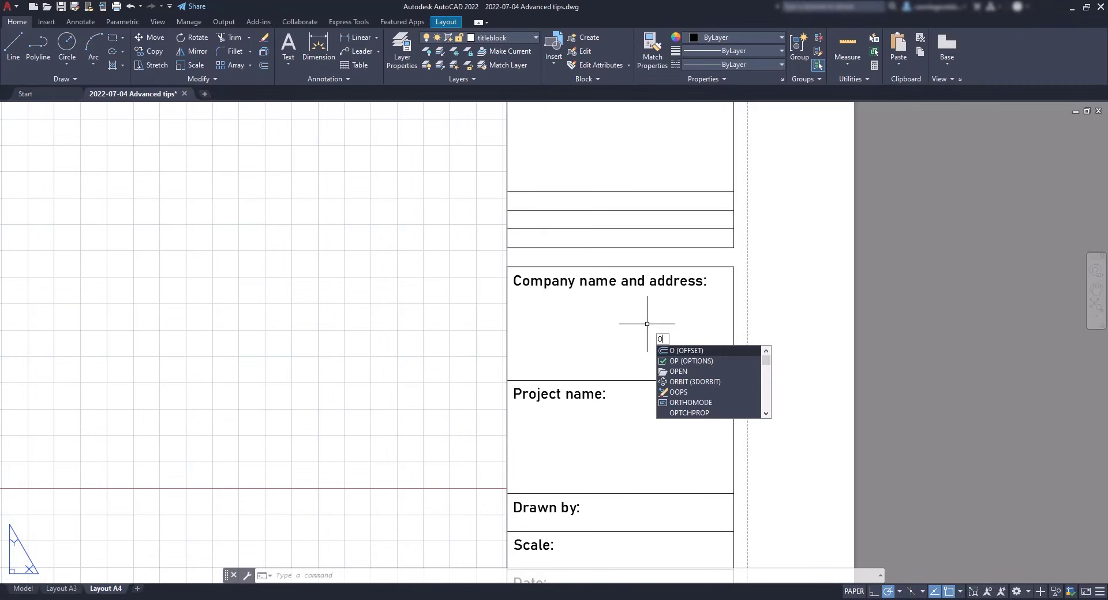
key("Return")
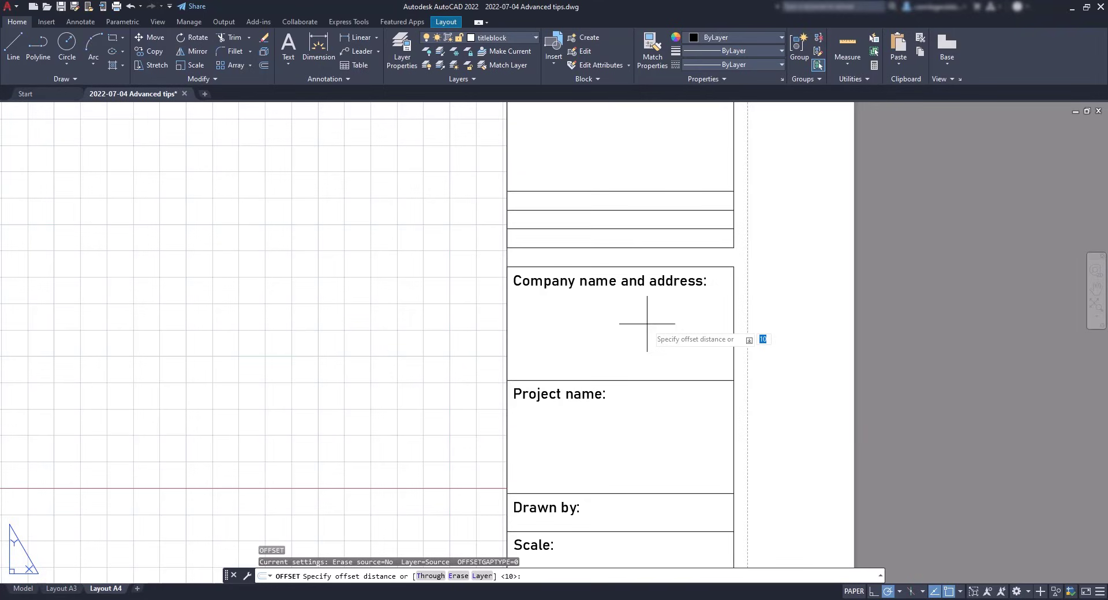
key("Return")
left_click(721, 267)
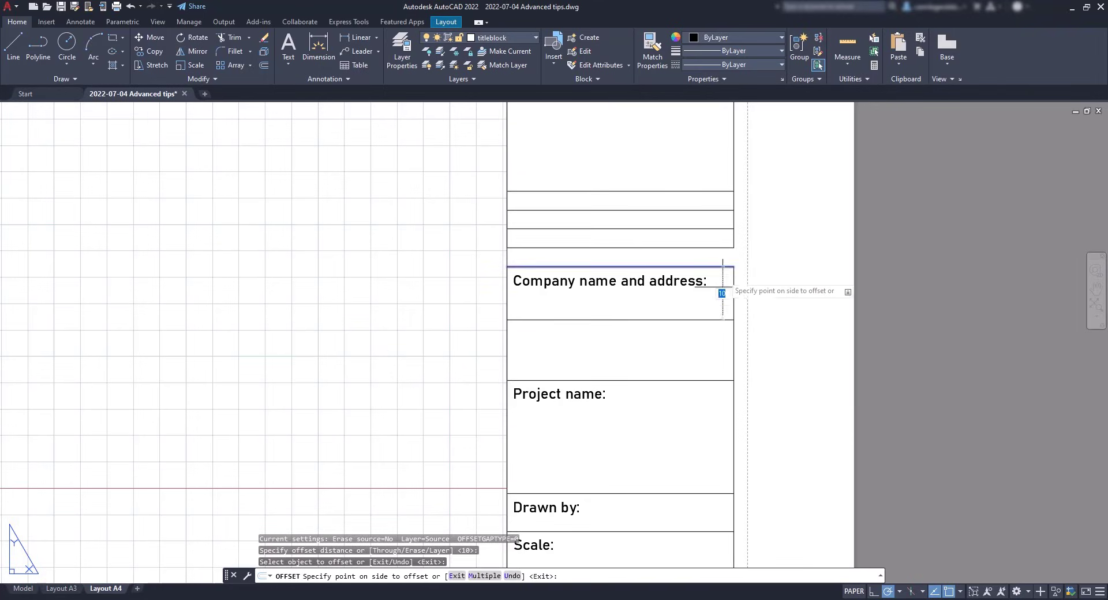
left_click(712, 312)
left_click(673, 380)
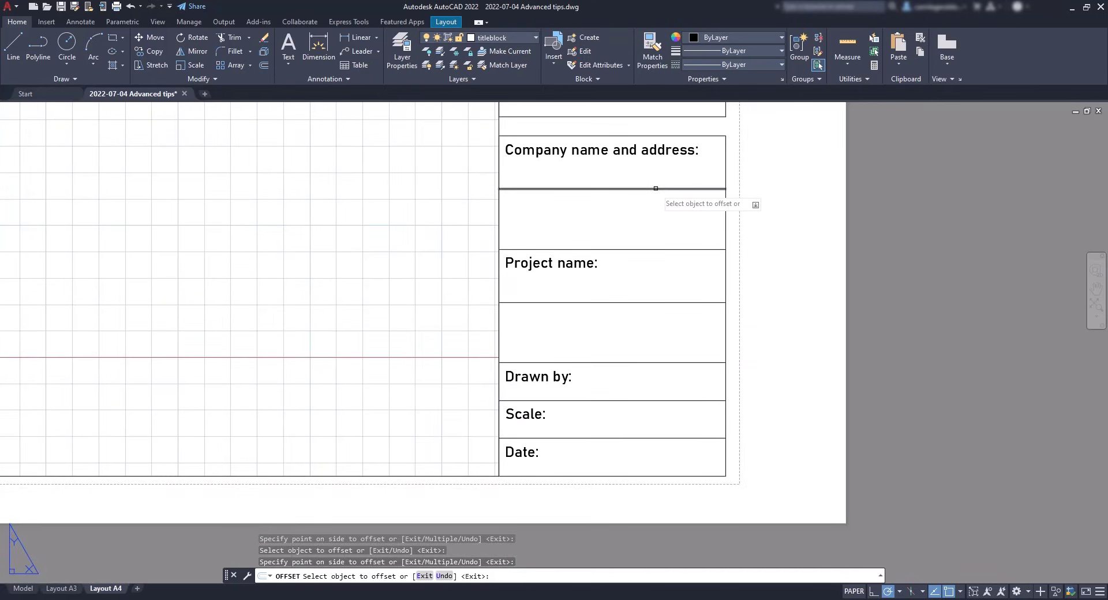
left_click(655, 188)
type("5")
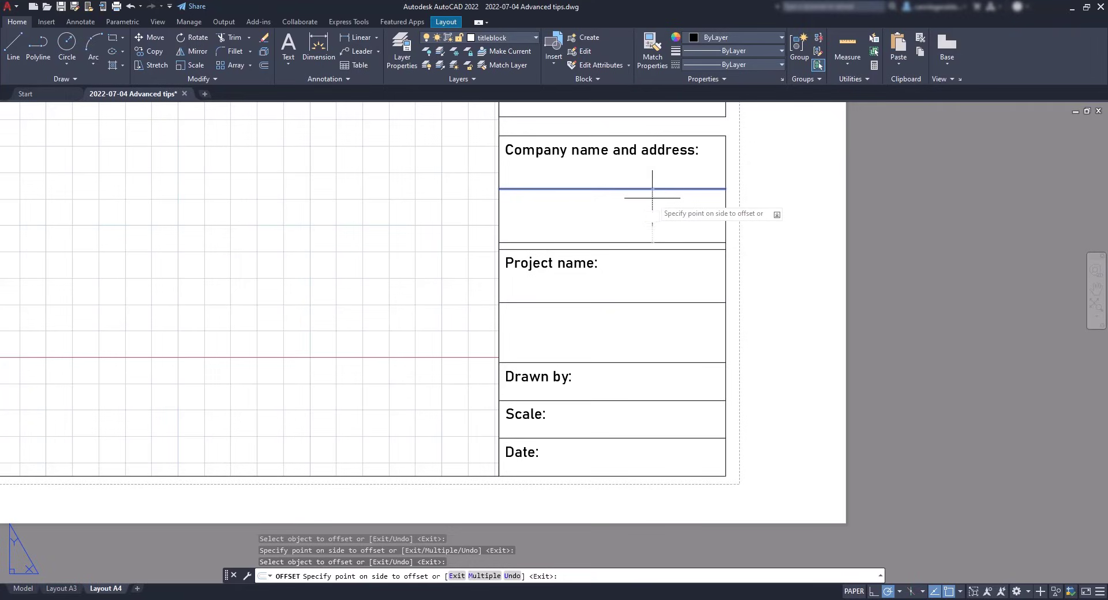
key("Return")
left_click(652, 216)
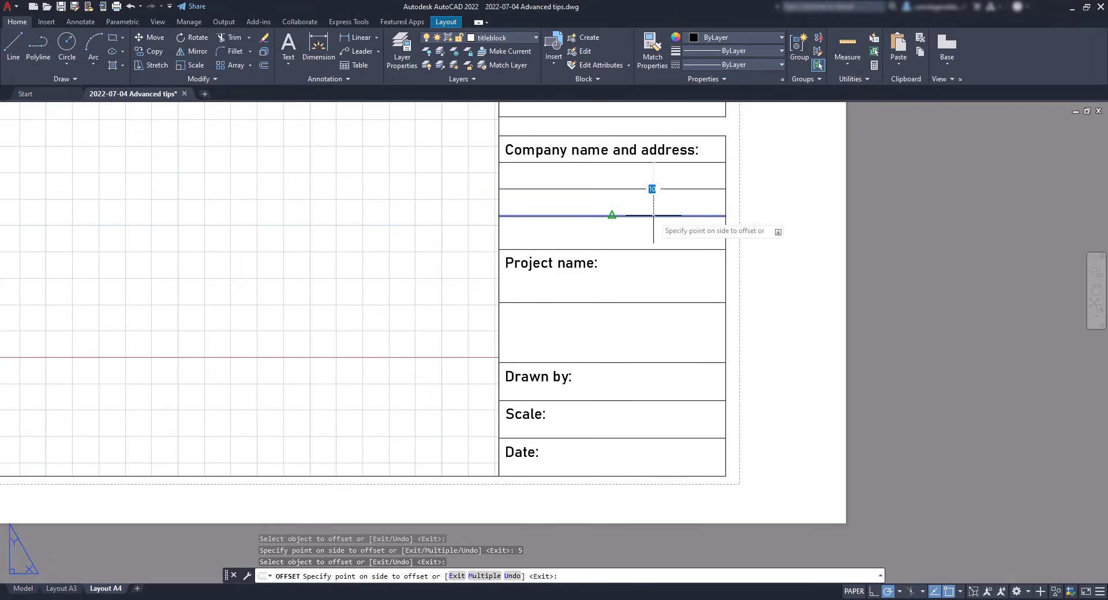
left_click(650, 233)
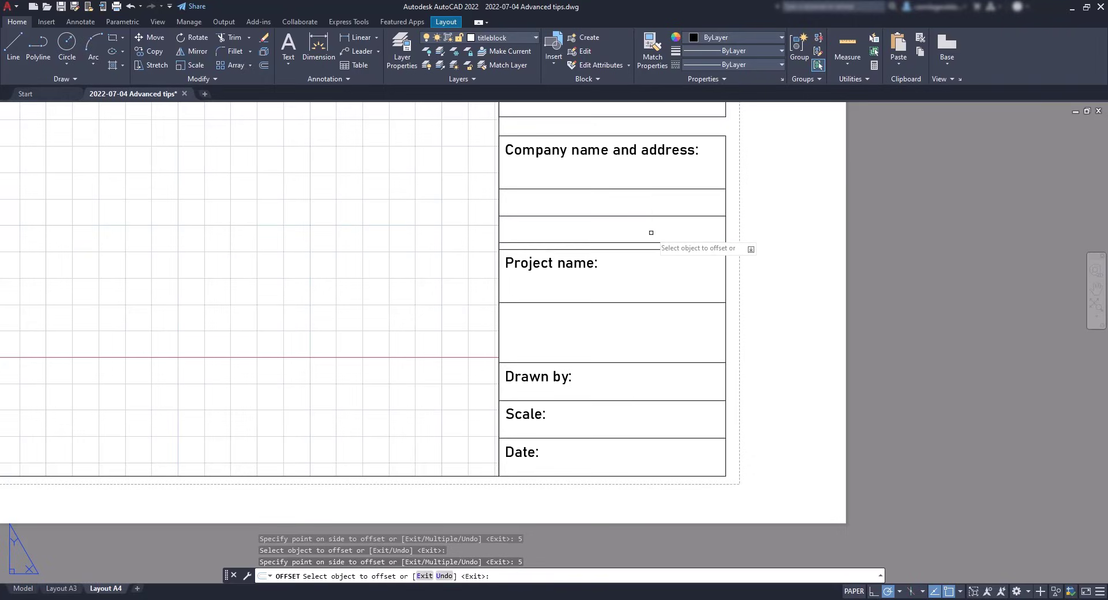
key("Escape")
Offset 5-unit writing lines into the Project name, Scale and Date boxes
key("Return")
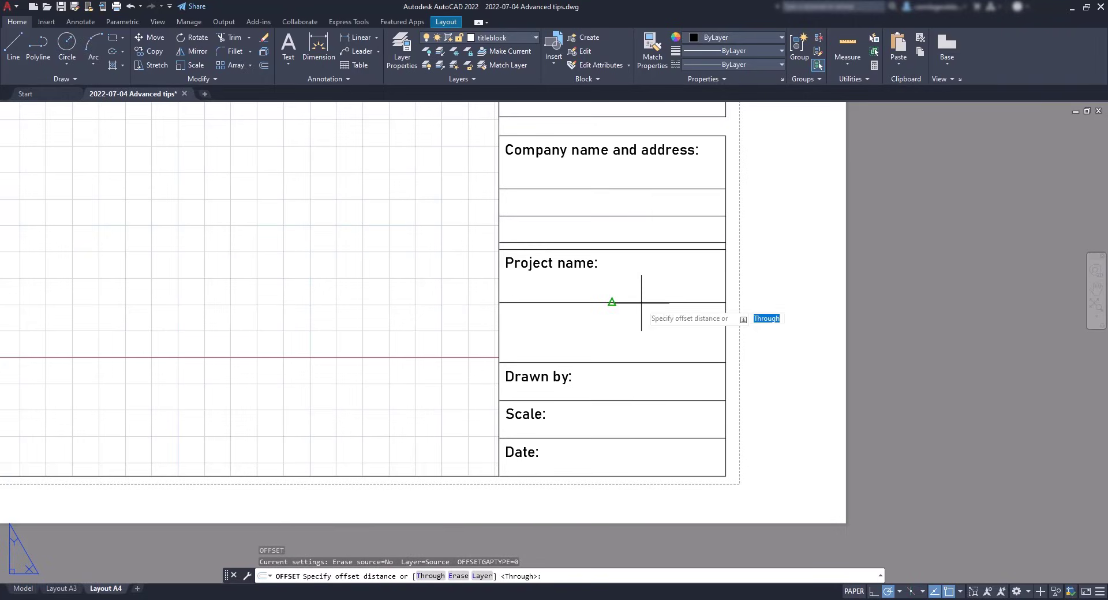
key("Return")
left_click(642, 302)
left_click(645, 323)
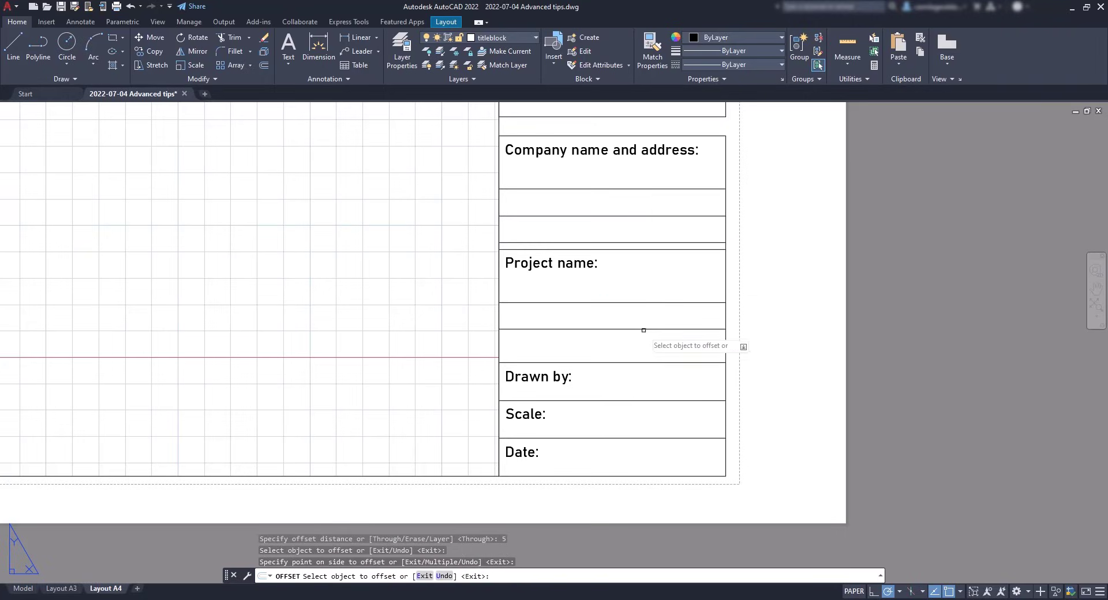
left_click(642, 329)
left_click(644, 346)
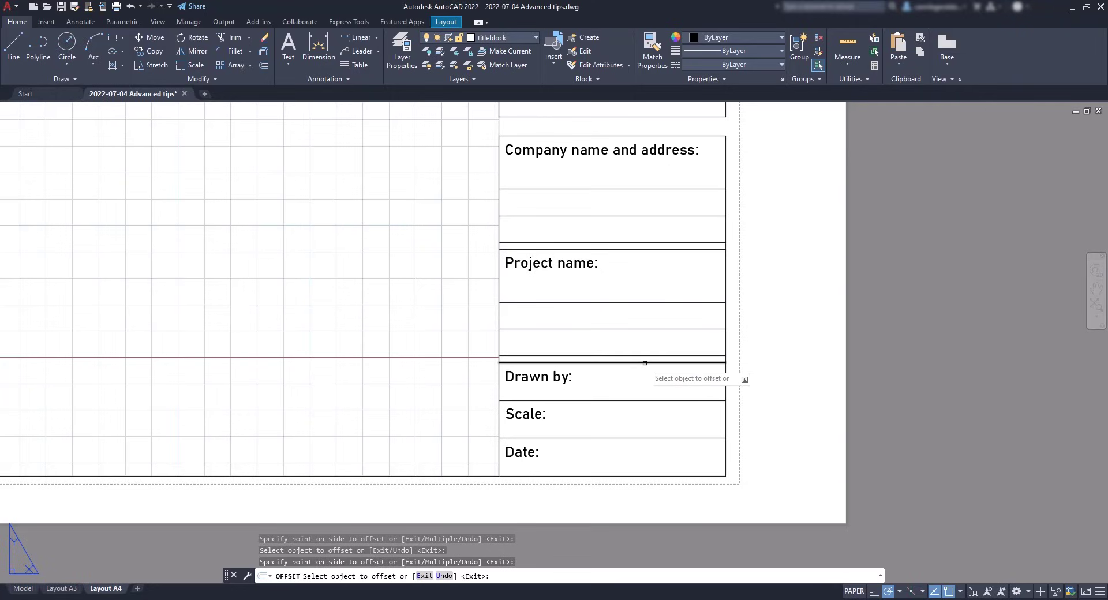
left_click(646, 364)
left_click(646, 380)
left_click(646, 400)
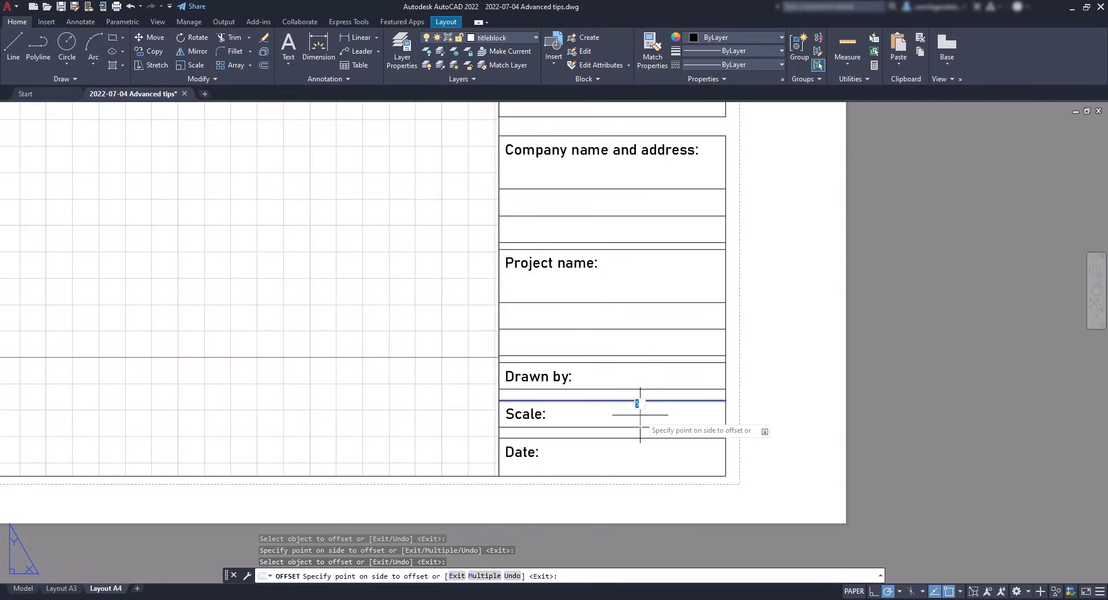
left_click(640, 412)
left_click(632, 438)
left_click(630, 453)
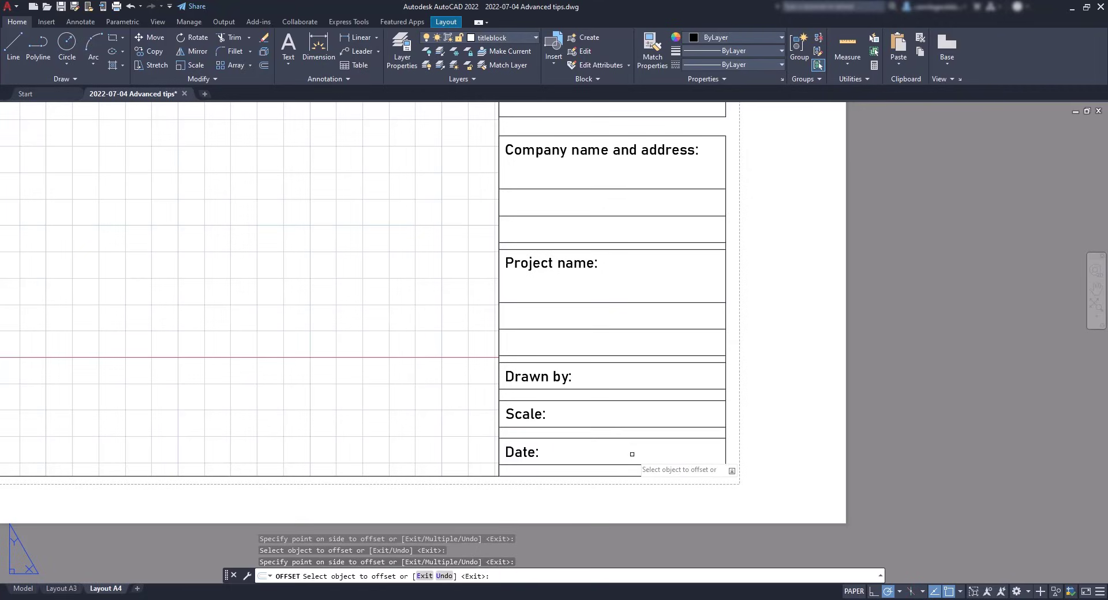
Colour the new writing lines in the Company, Project, Drawn by, Scale and Date boxes magenta (169,83,160)
key("Escape")
type("L")
key("Return")
key("Escape")
left_click(682, 230)
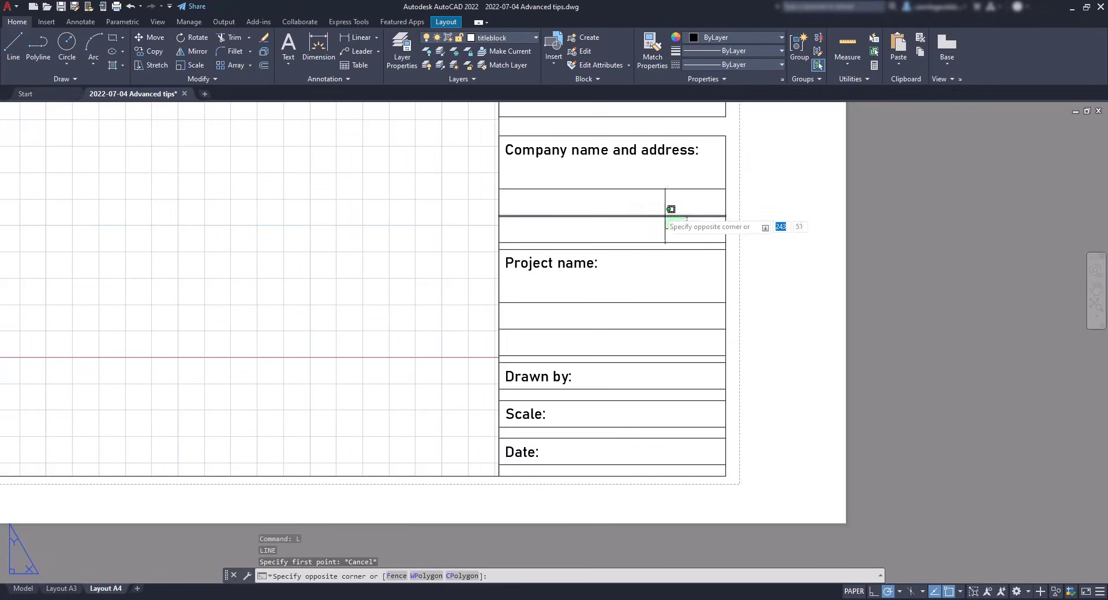
key("Escape")
left_click(683, 247)
left_click(669, 176)
left_click(662, 359)
left_click(658, 278)
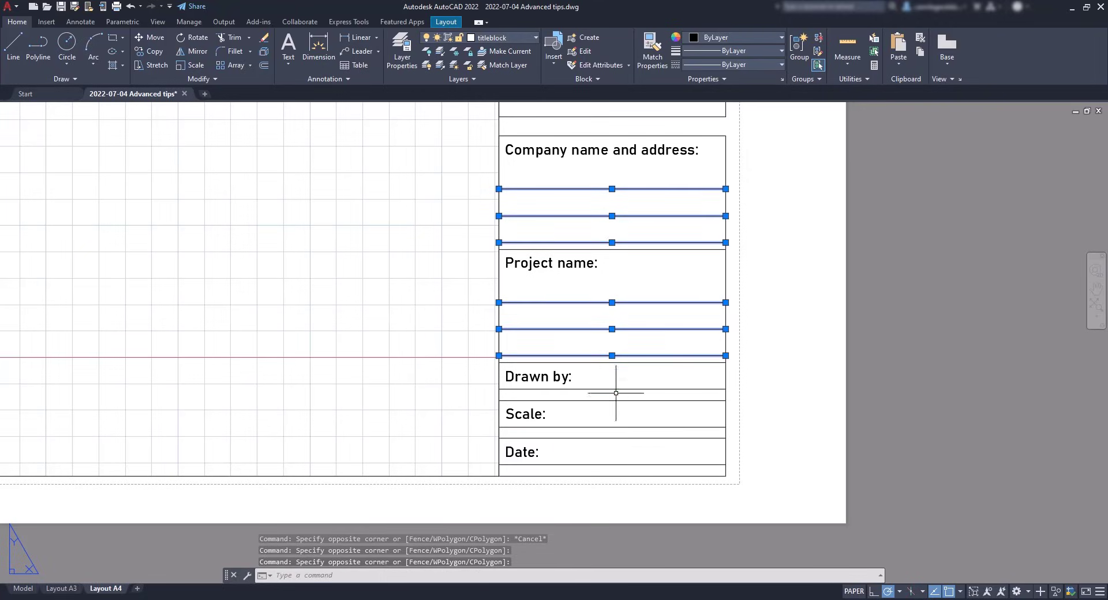
left_click(666, 389)
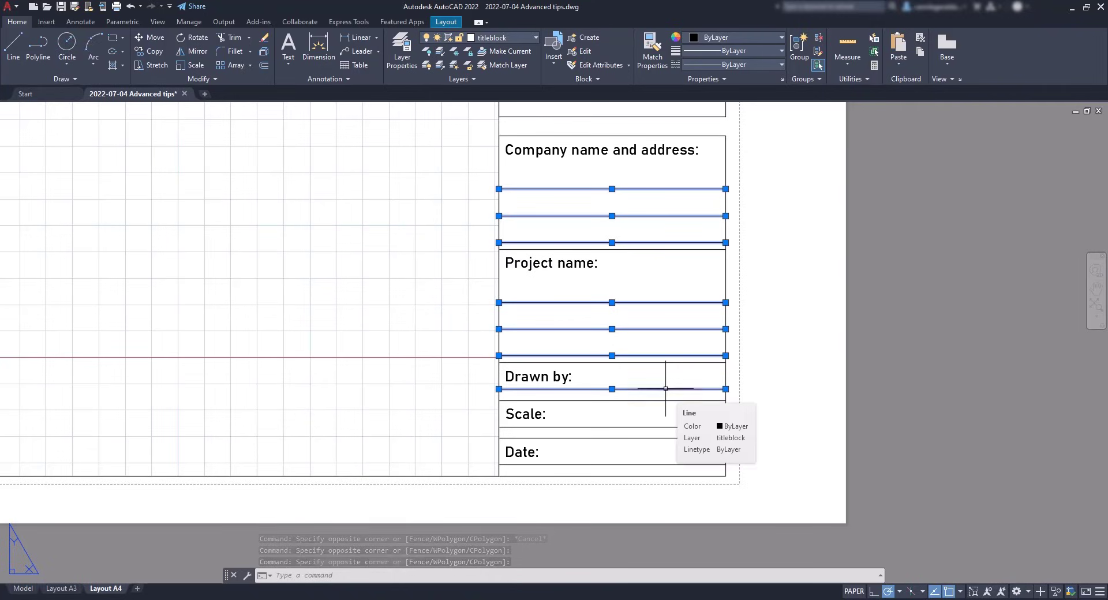
left_click(629, 426)
left_click(622, 464)
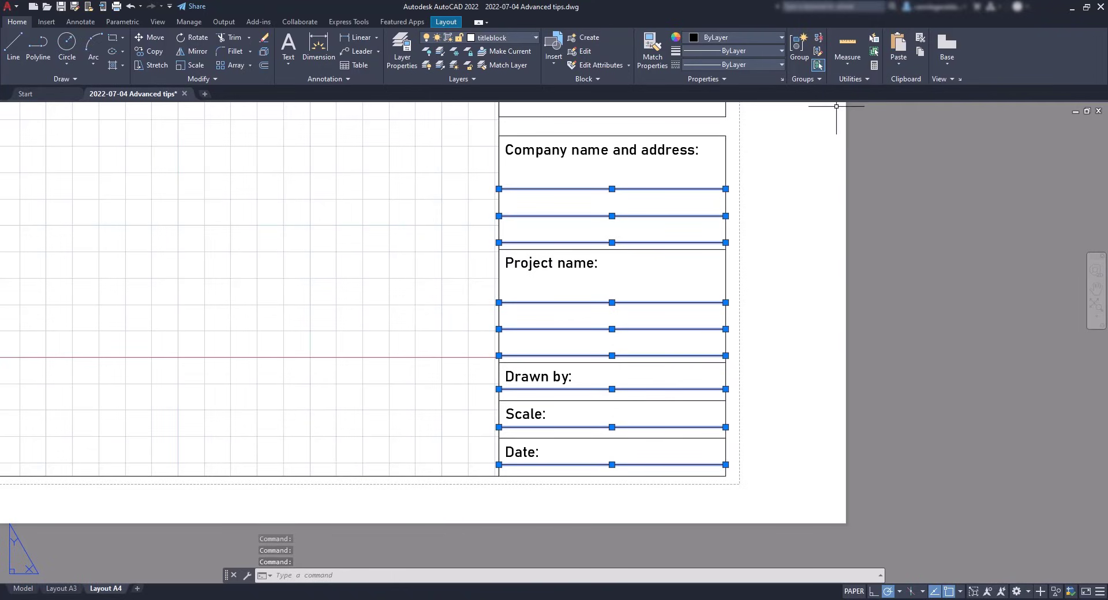
left_click(770, 37)
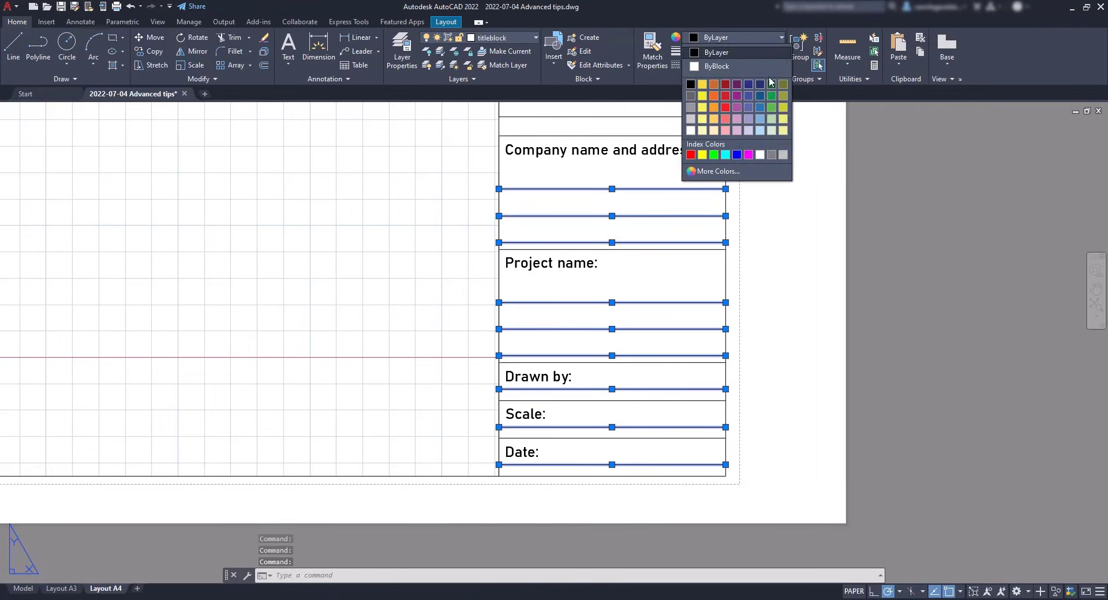
left_click(737, 108)
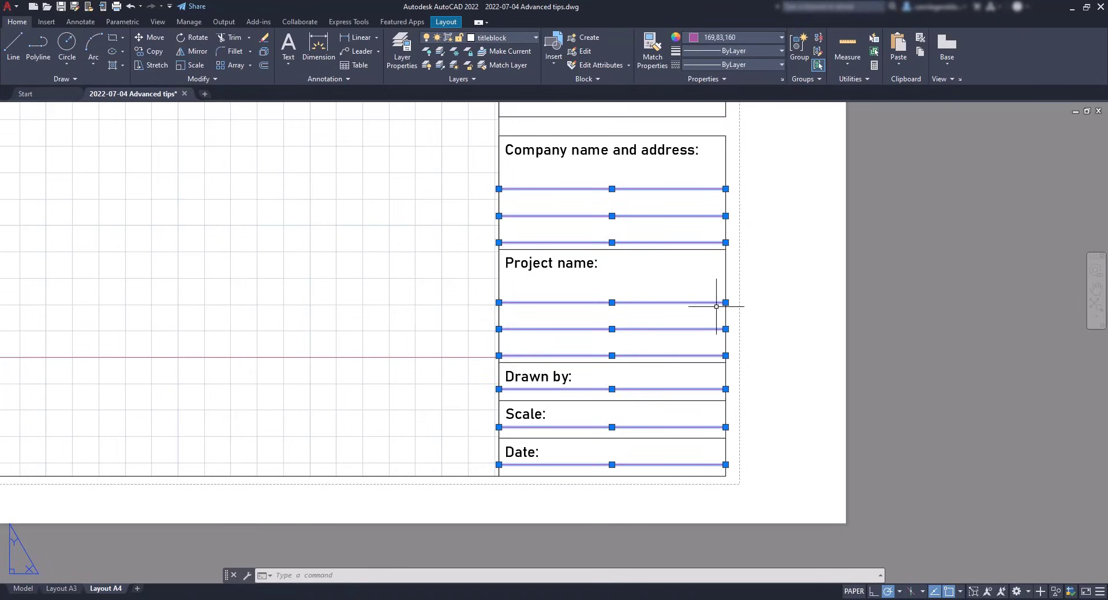
key("Escape")
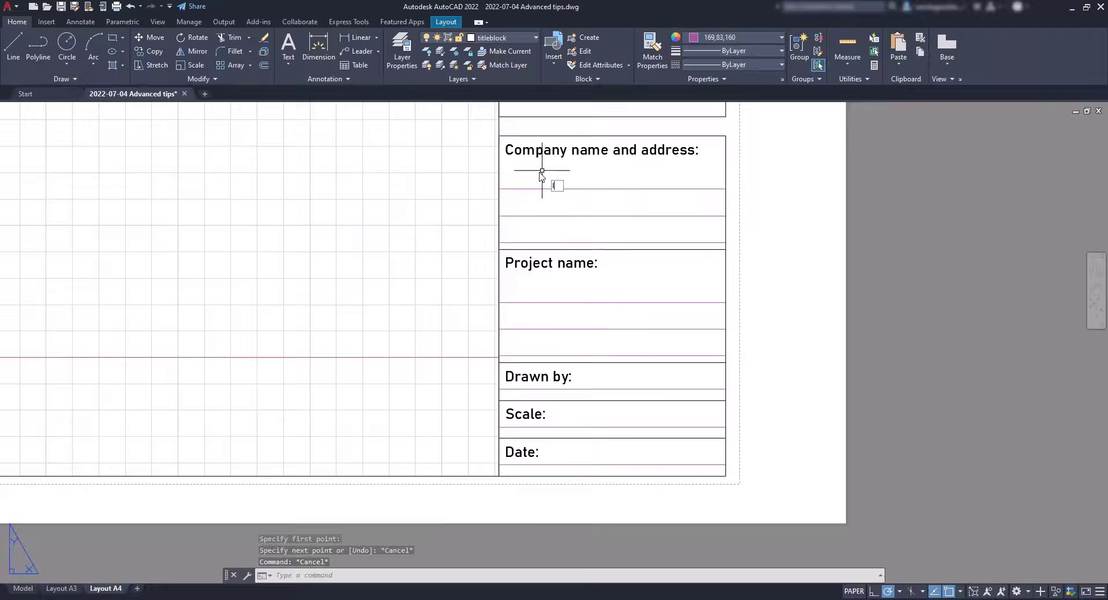
Draw vertical dividers through the Company and Project boxes and the Drawn by/Scale/Date rows
key("Return")
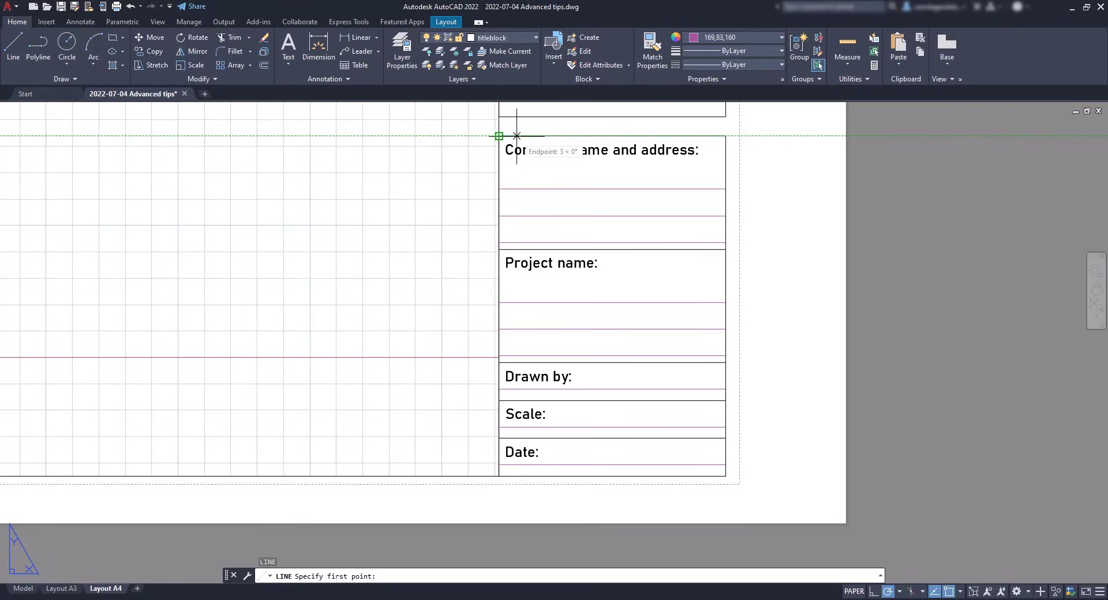
left_click(517, 136)
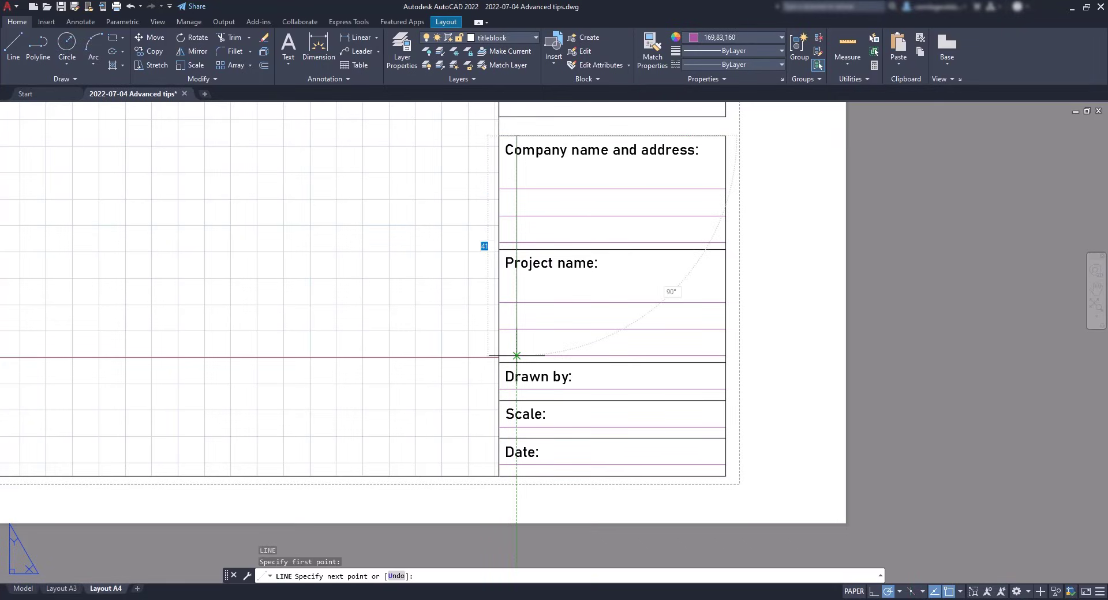
left_click(517, 355)
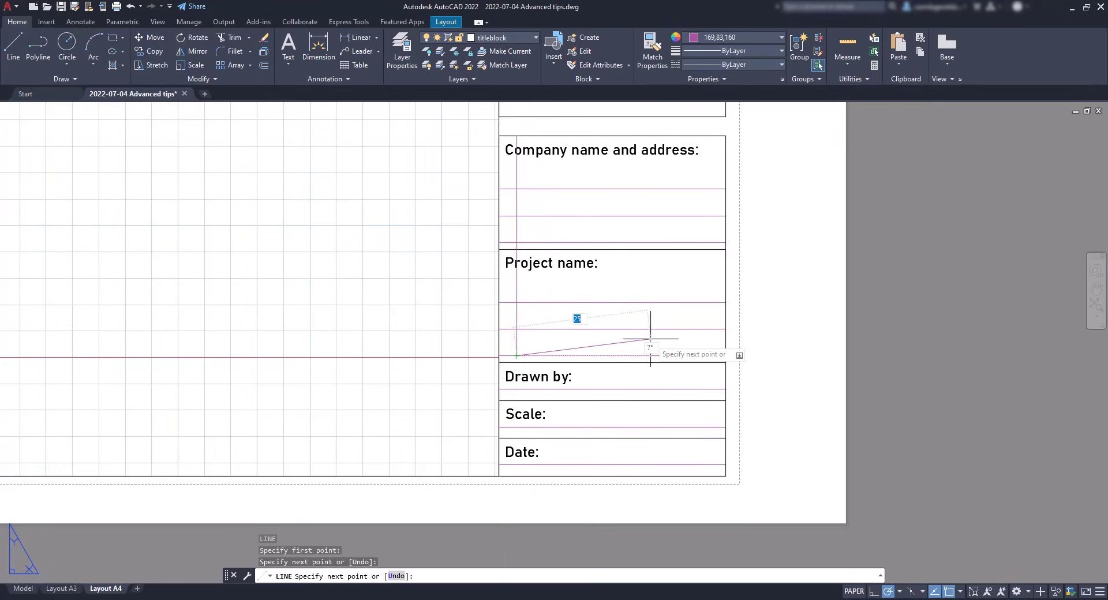
key("Escape")
key("space")
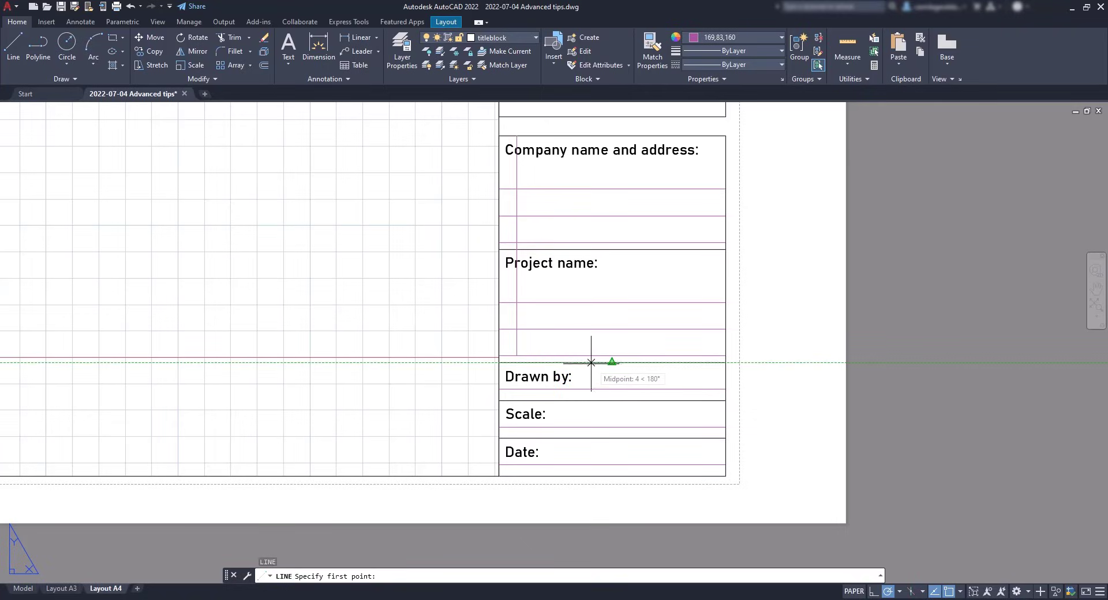
left_click(589, 363)
left_click(589, 476)
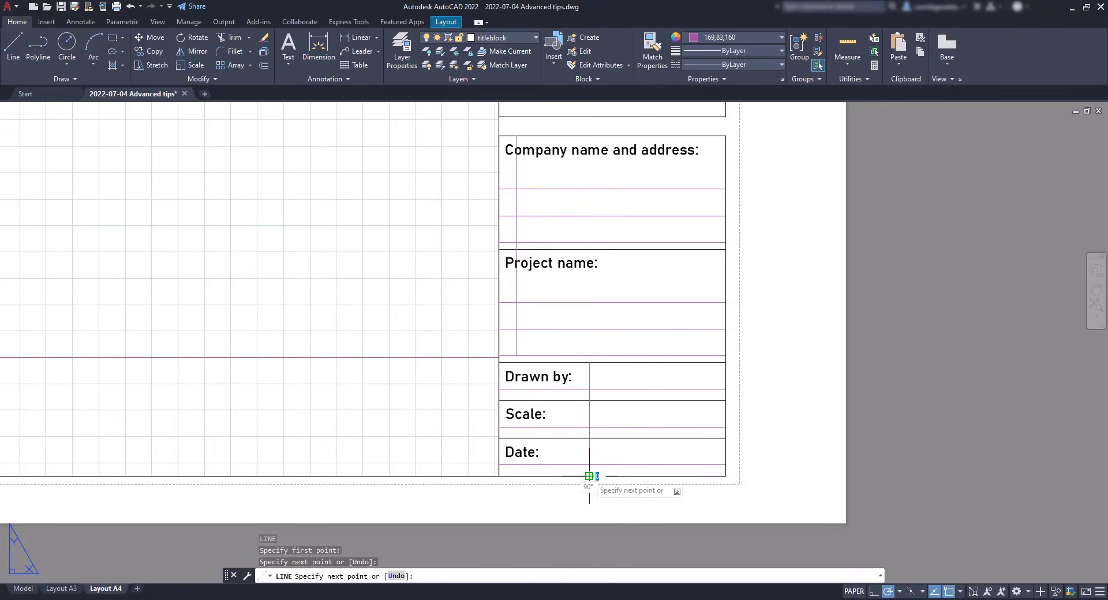
key("Escape")
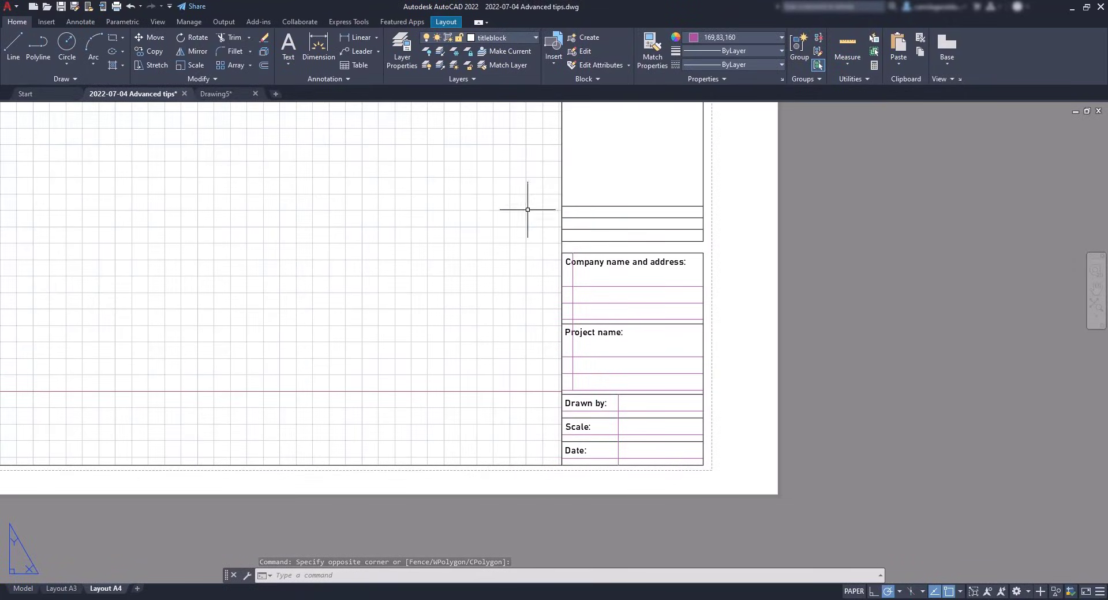
Start an attribute definition with tag 'name' and prompt 'Company name'
left_click(604, 78)
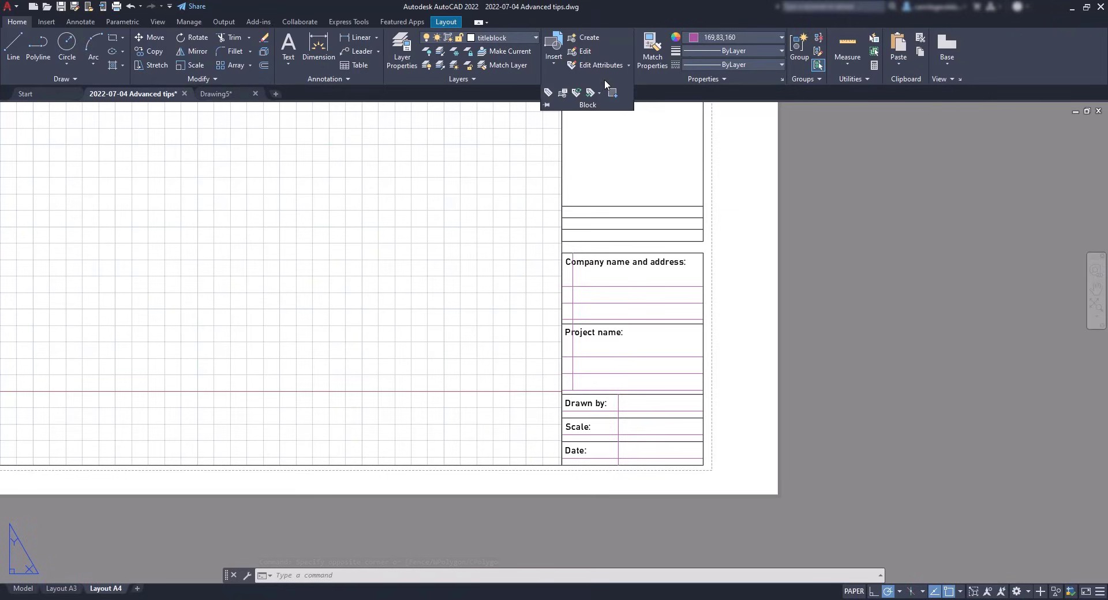
left_click(548, 93)
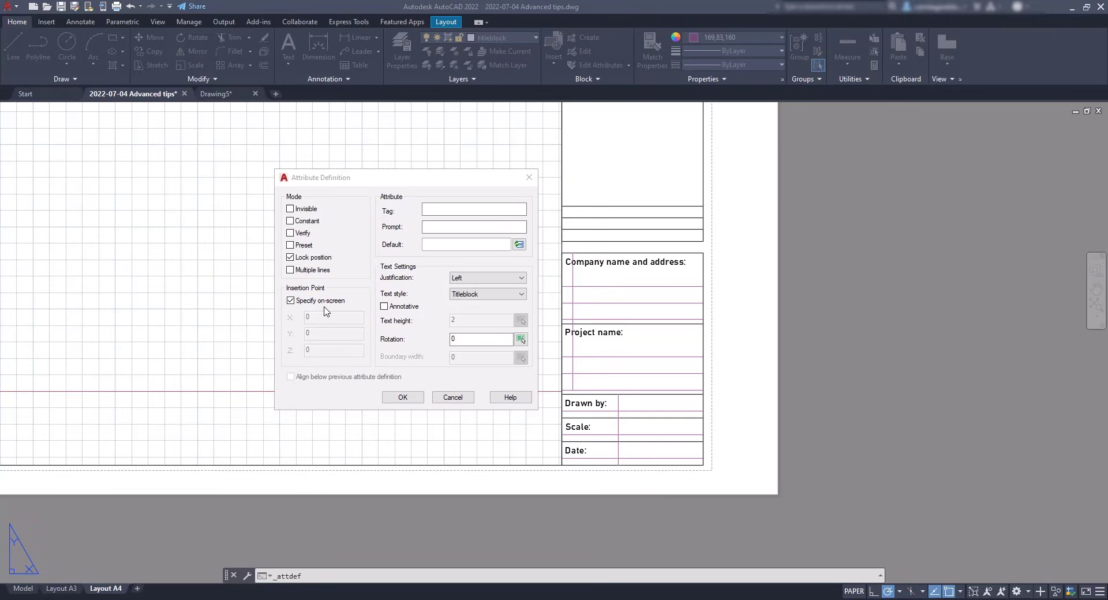
left_click(474, 183)
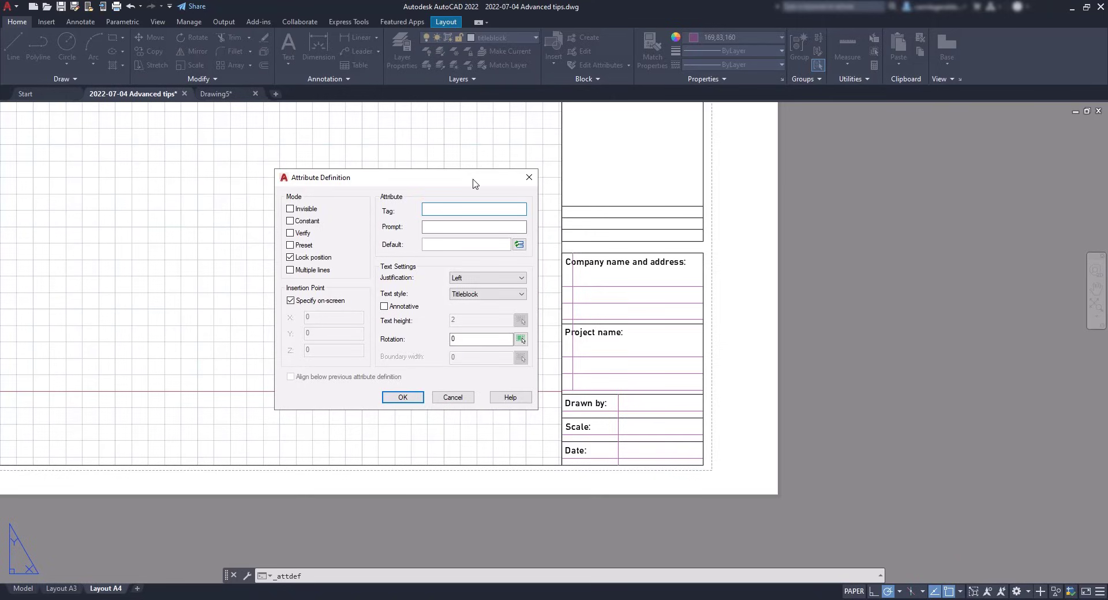
type("name")
left_click(452, 226)
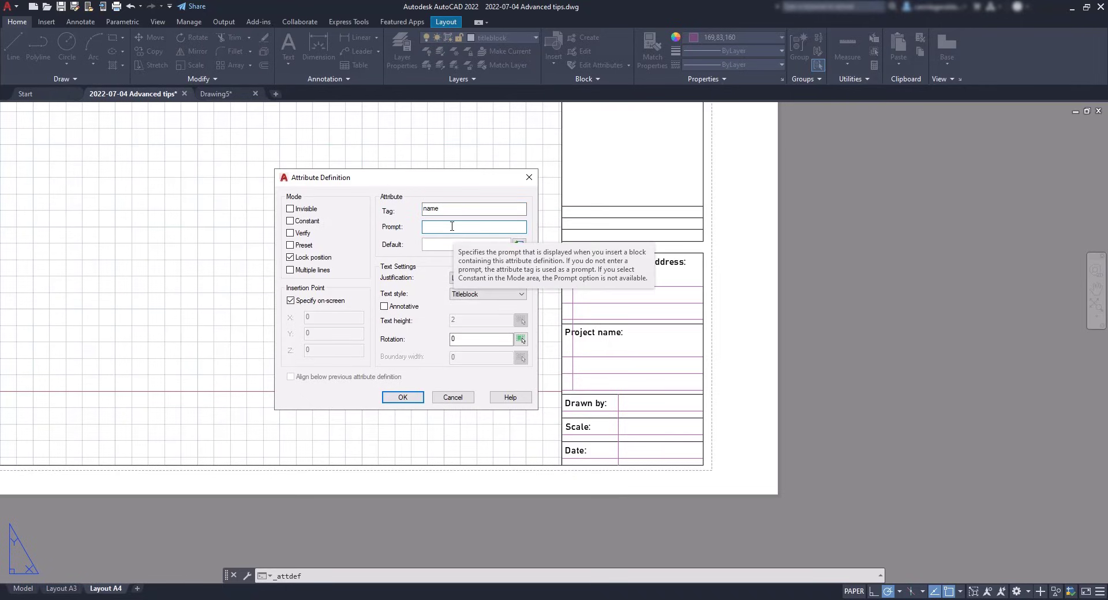
type("Comapnay")
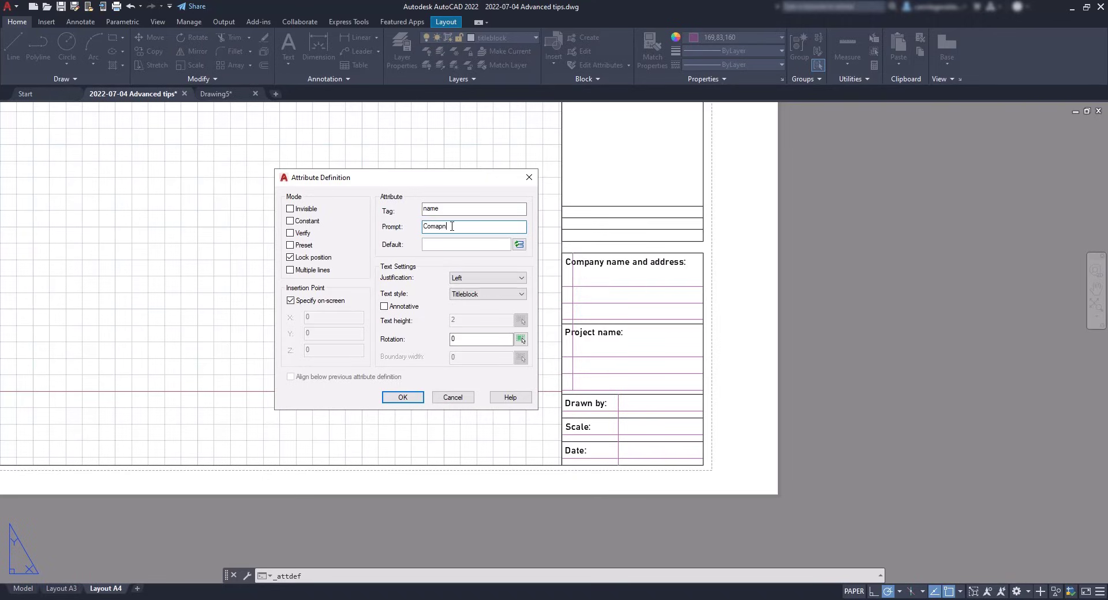
type(" name")
left_click(452, 226)
key("BackSpace")
key("BackSpace")
key("BackSpace")
key("BackSpace")
key("BackSpace")
type("pany")
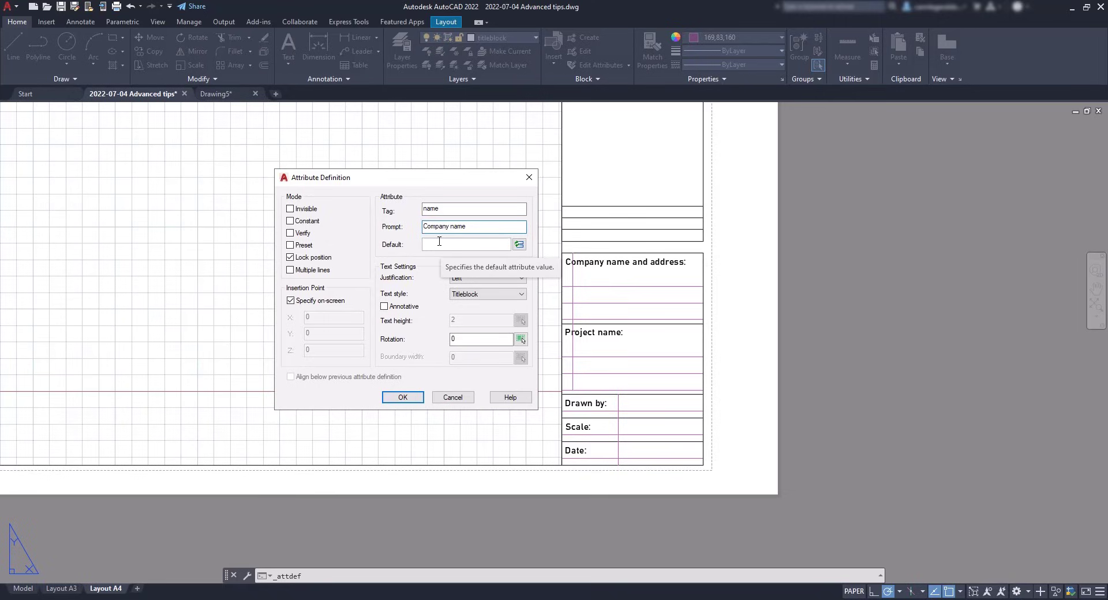
Give the attribute a '-' default and the Titleblock text style, then confirm
left_click(437, 243)
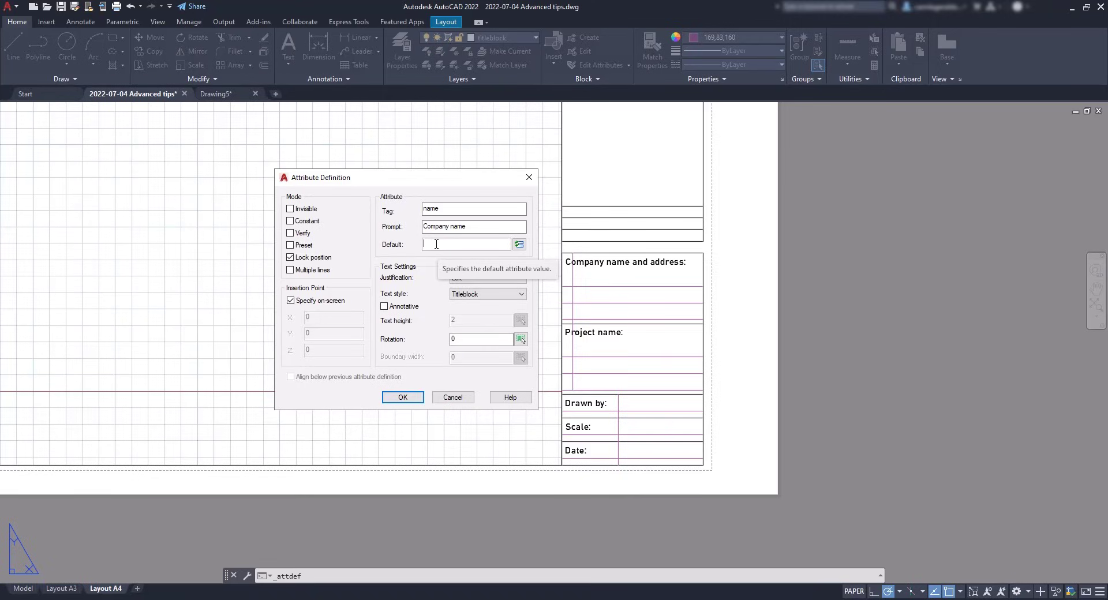
type("---")
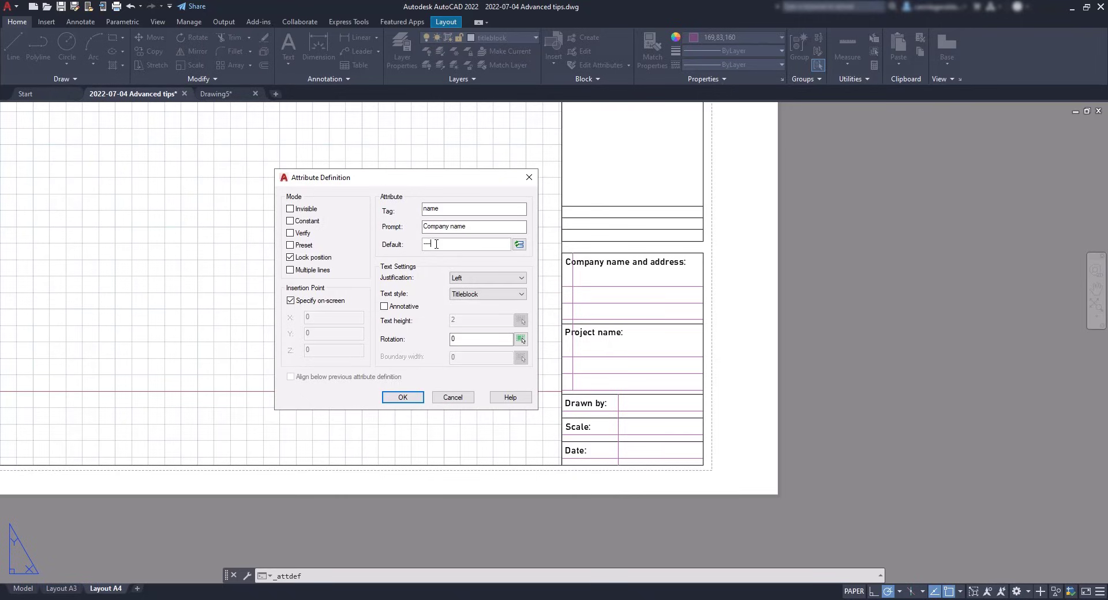
left_click(483, 295)
left_click(483, 295)
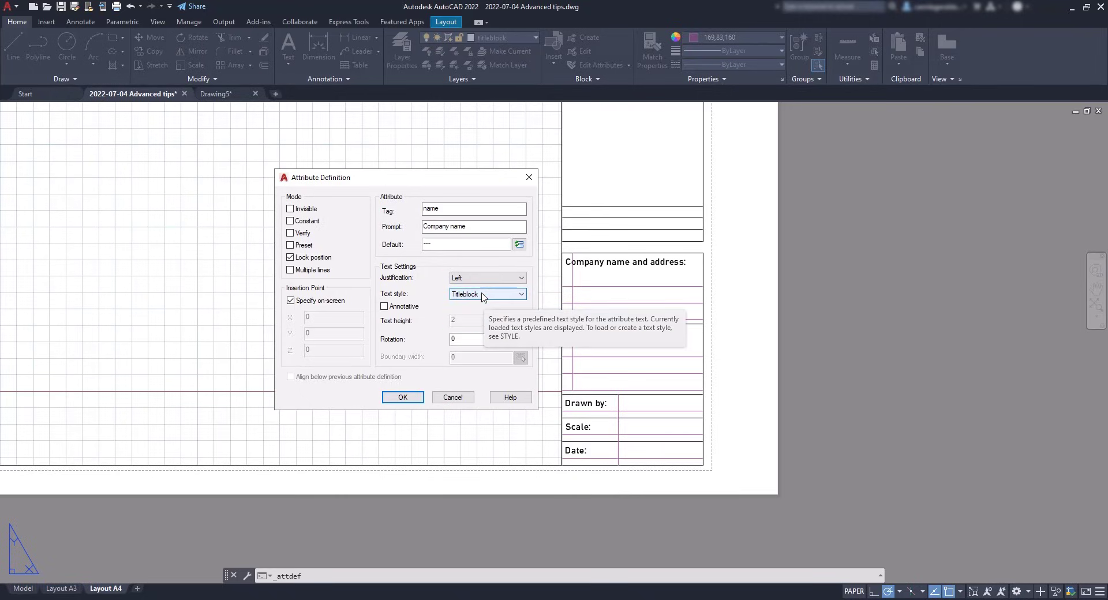
left_click(411, 398)
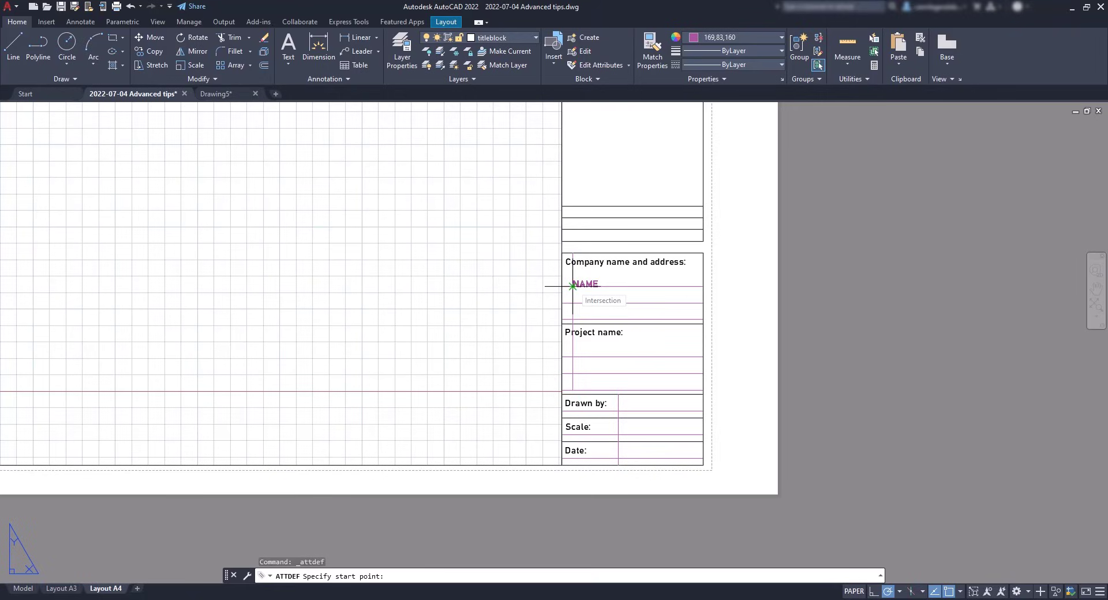
Place NAME on the first Company line and change its colour from purple to ByLayer
left_click(572, 285)
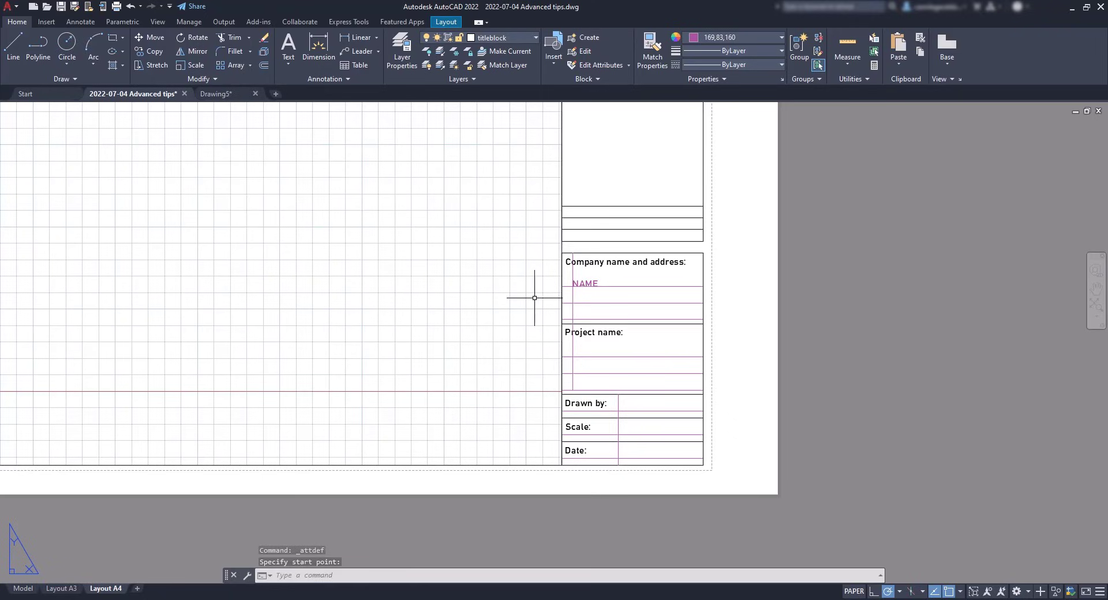
scroll(569, 286, "up", 3)
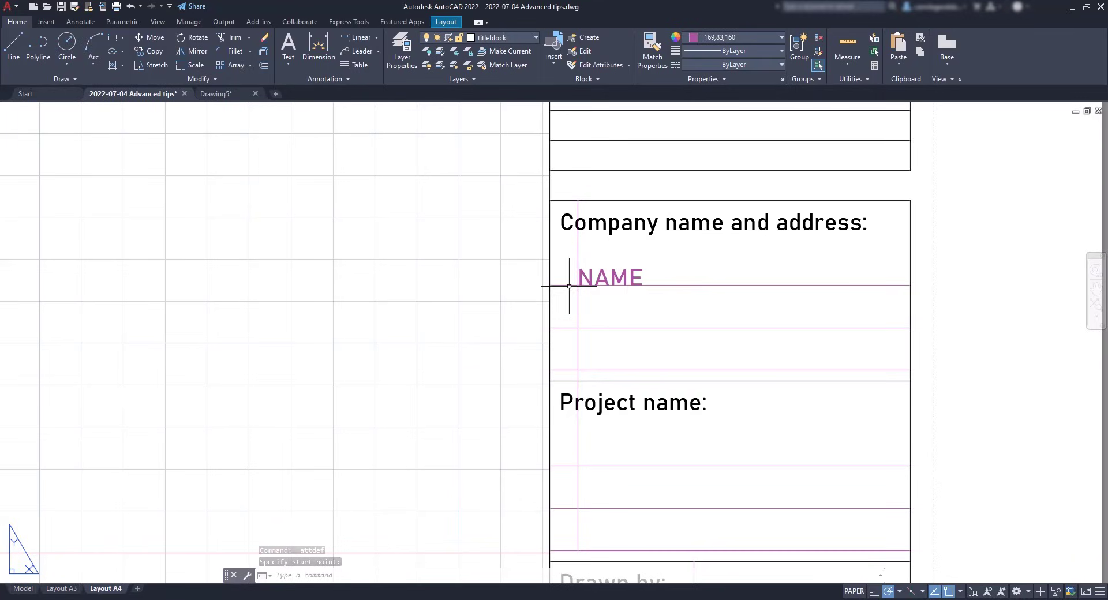
left_click(615, 275)
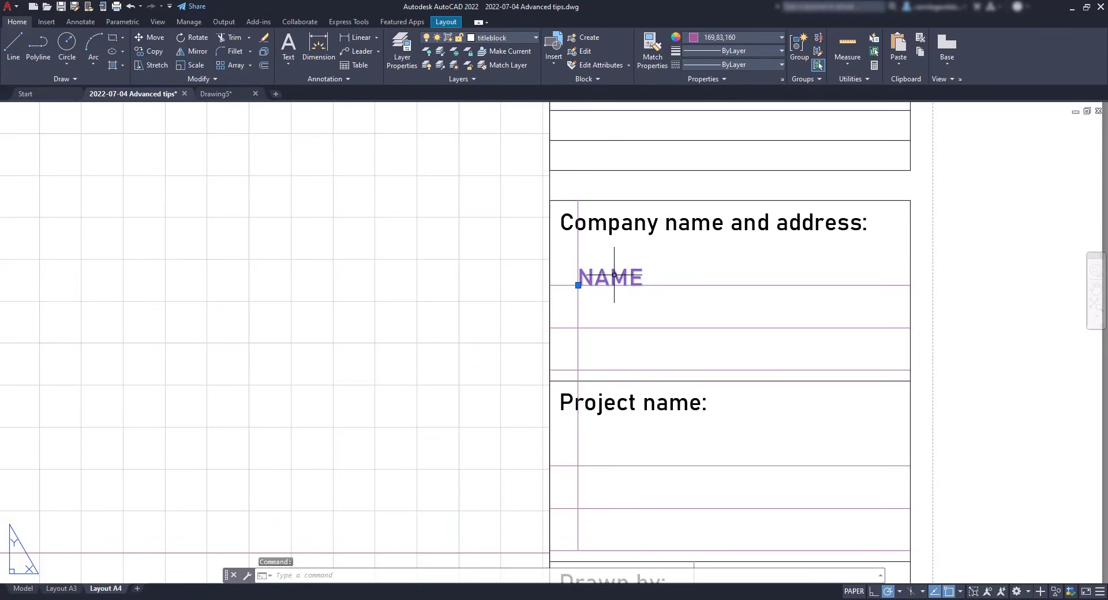
left_click(719, 37)
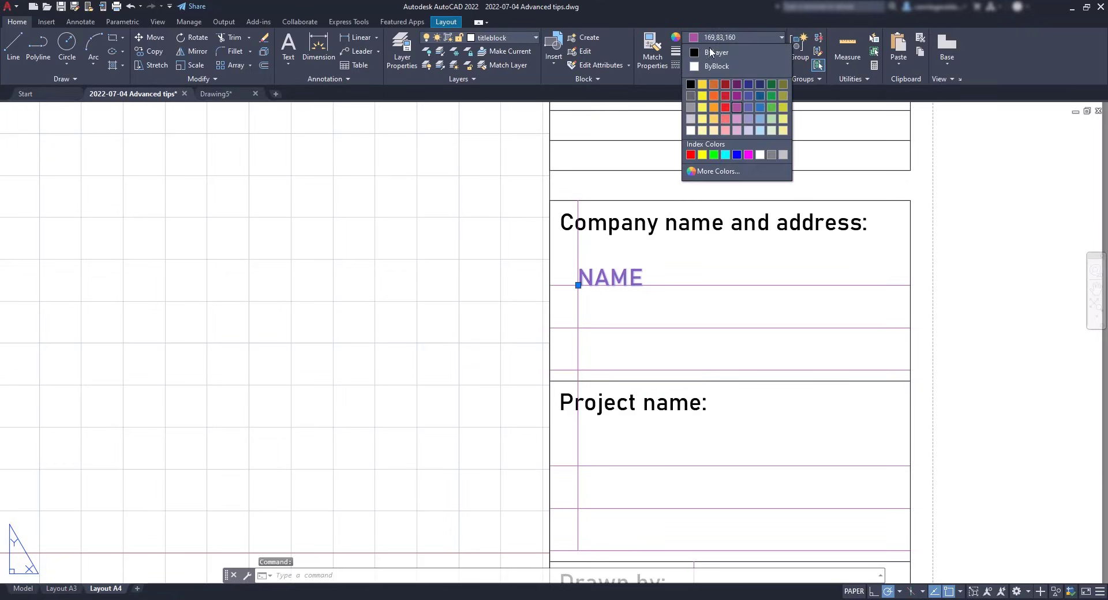
left_click(715, 51)
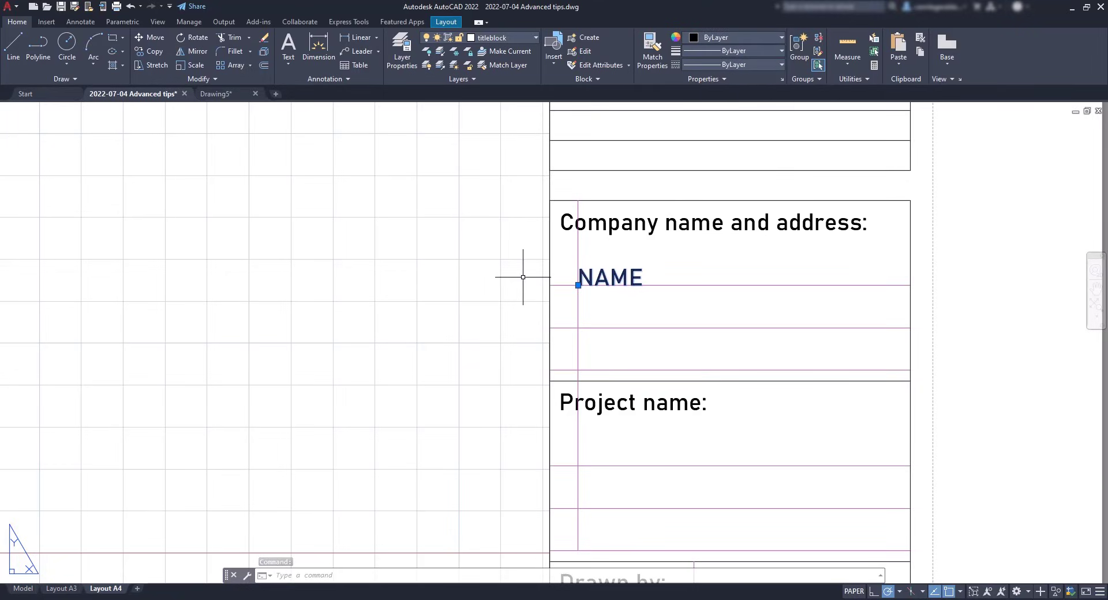
key("Escape")
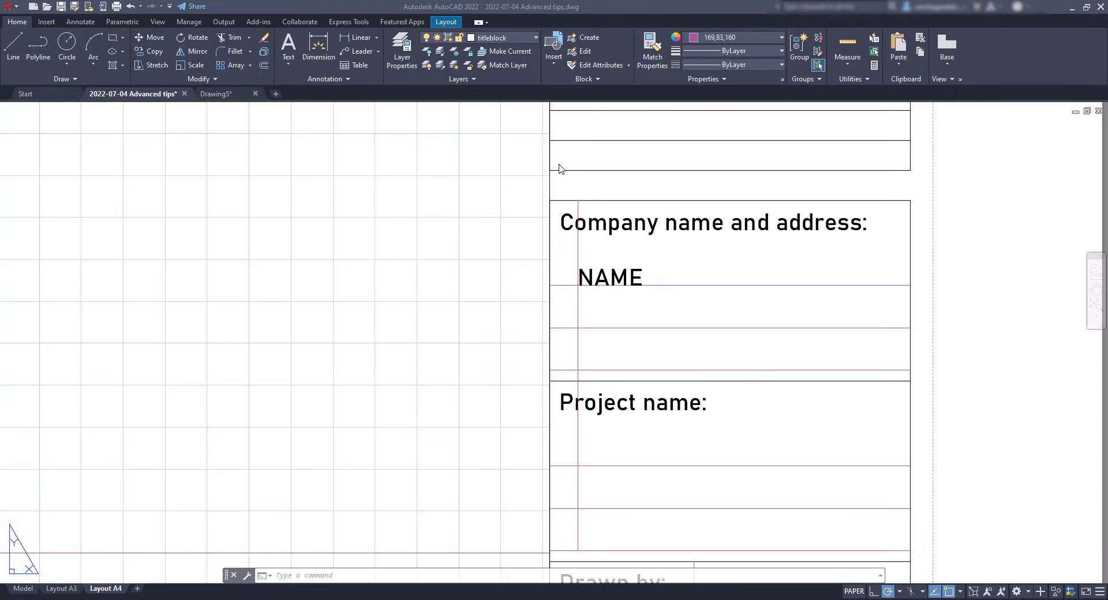
Define attribute 'address' with prompt 'Address 1' and place it below NAME
left_click(563, 79)
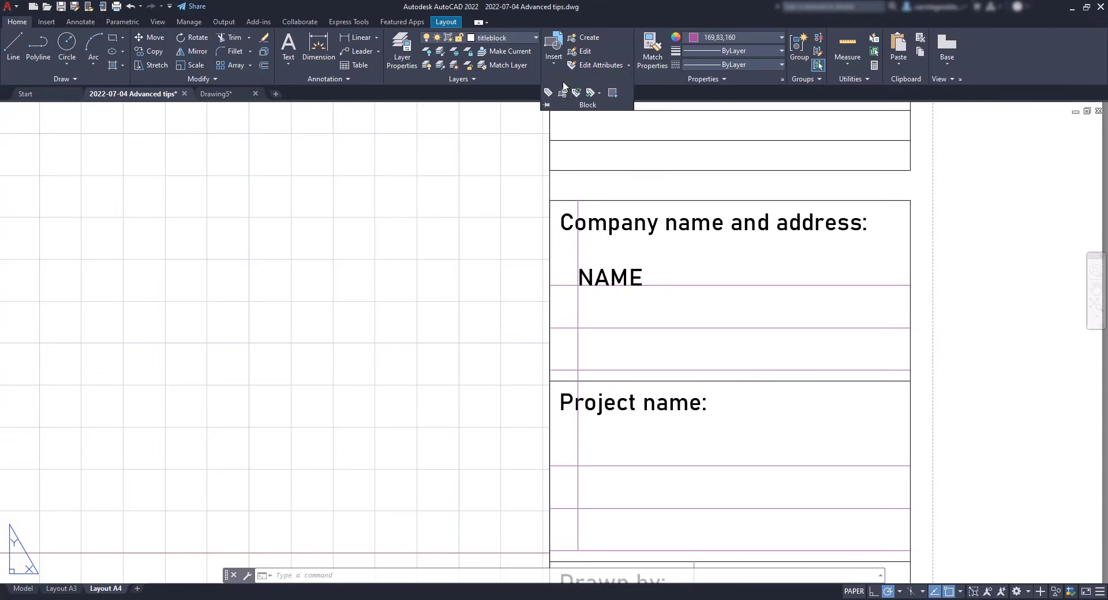
left_click(549, 92)
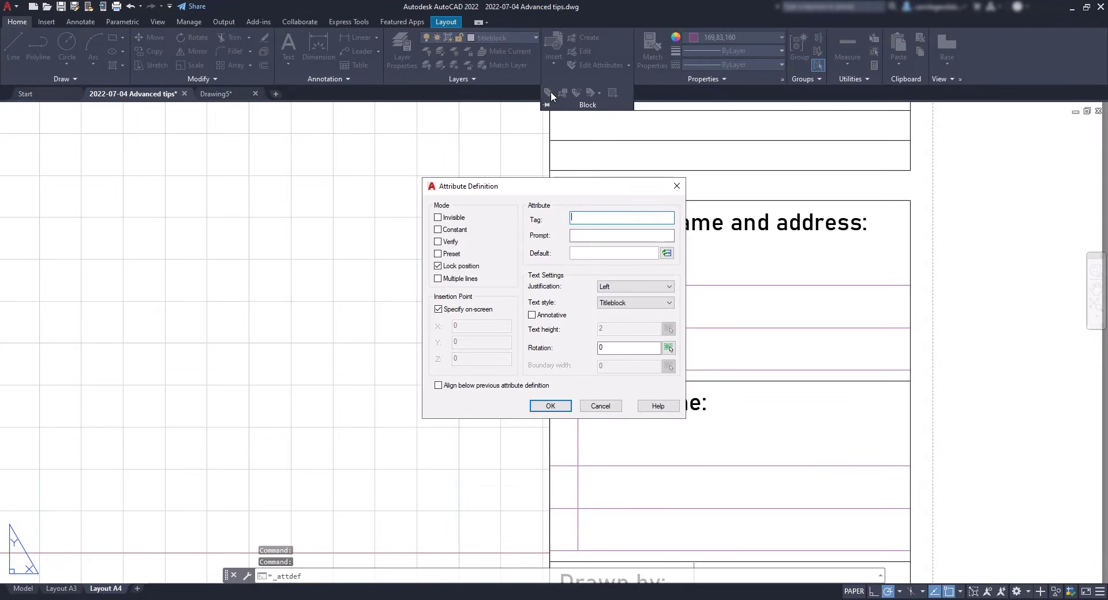
type("addre")
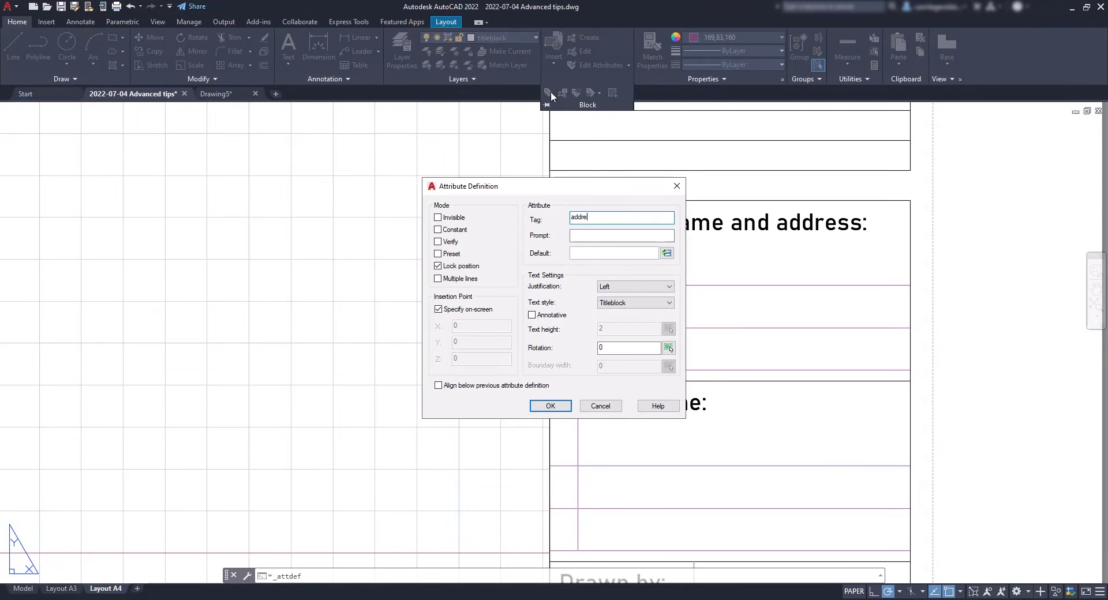
type("ss 1")
key("BackSpace")
key("BackSpace")
left_click(596, 236)
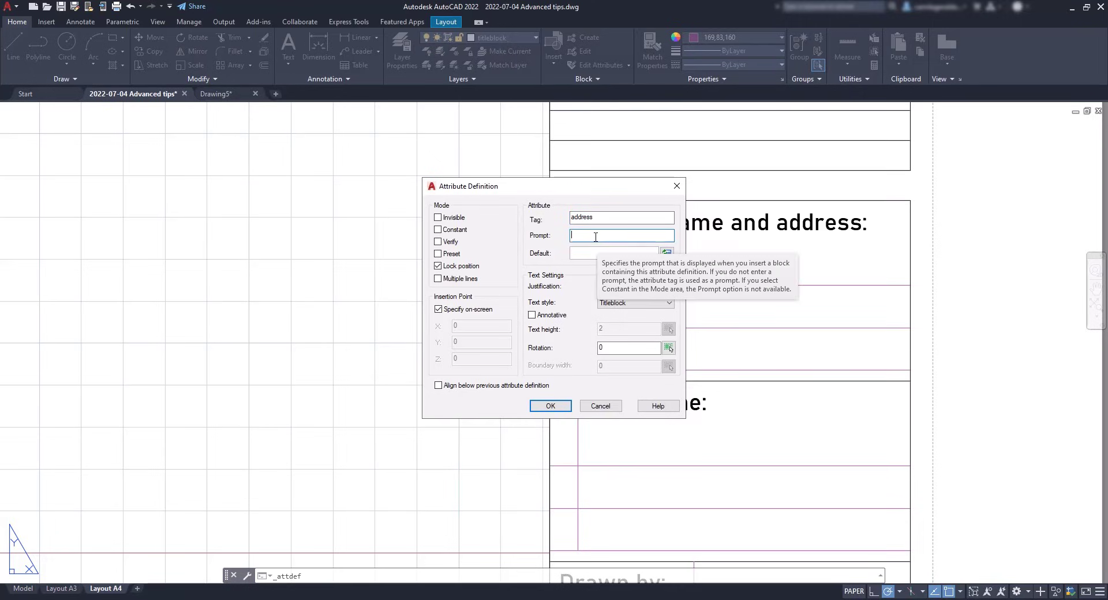
type("Address")
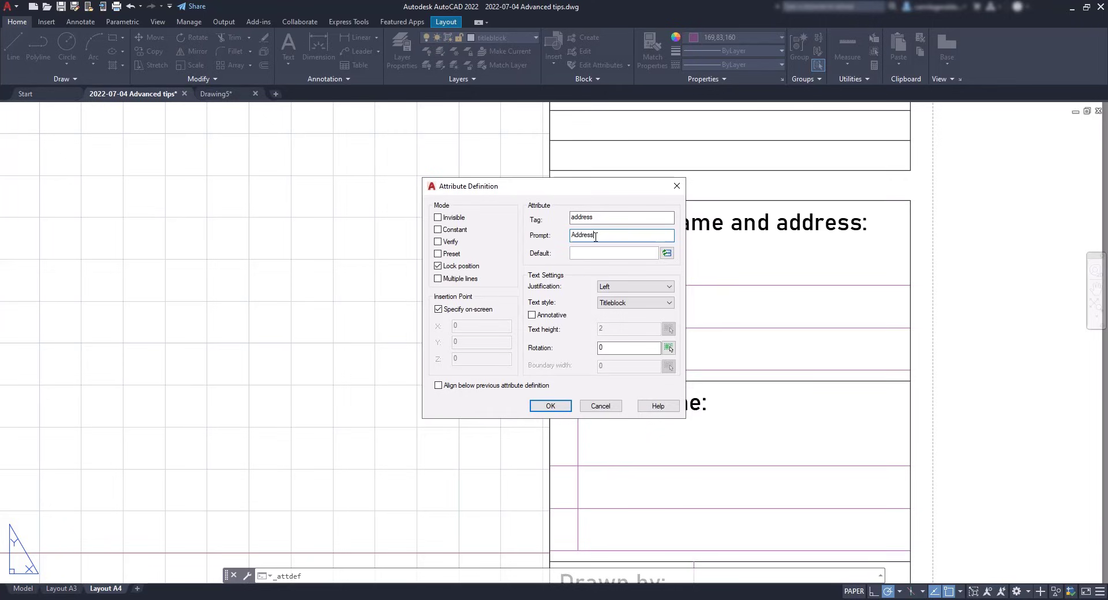
type(" 1")
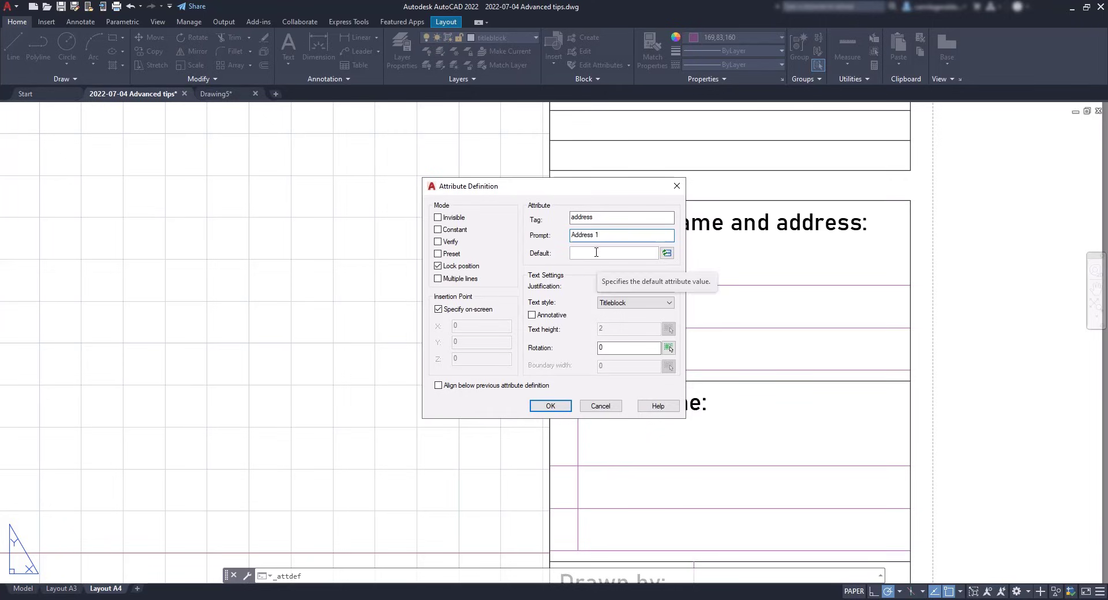
left_click(596, 252)
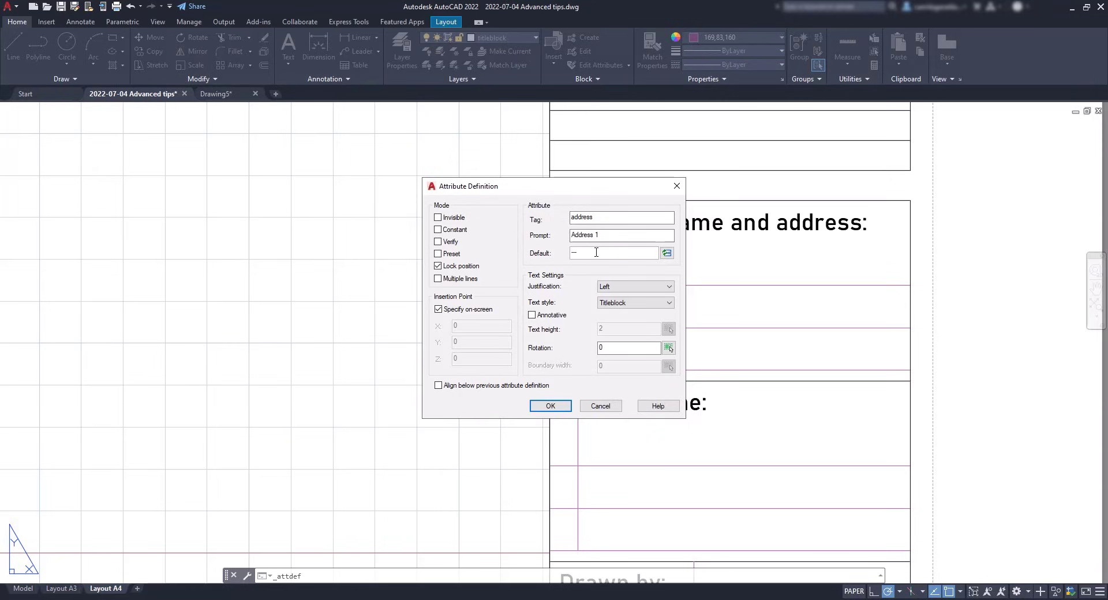
left_click(551, 406)
left_click(577, 327)
key("Escape")
Define attribute 'address2' with prompt 'Address 2' and default '-'
left_click(568, 83)
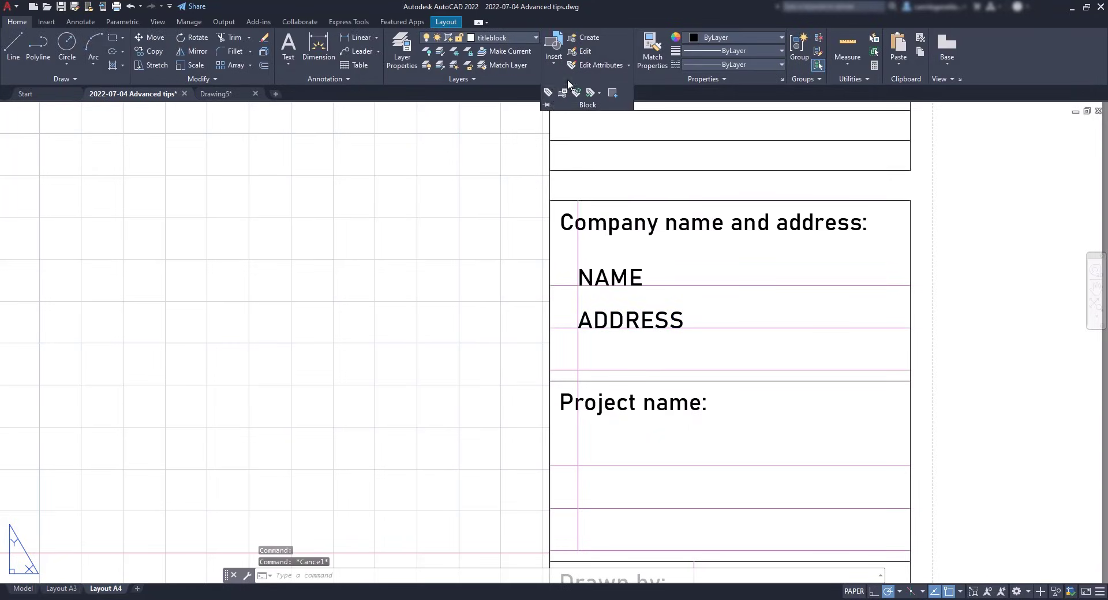
left_click(549, 92)
type("address")
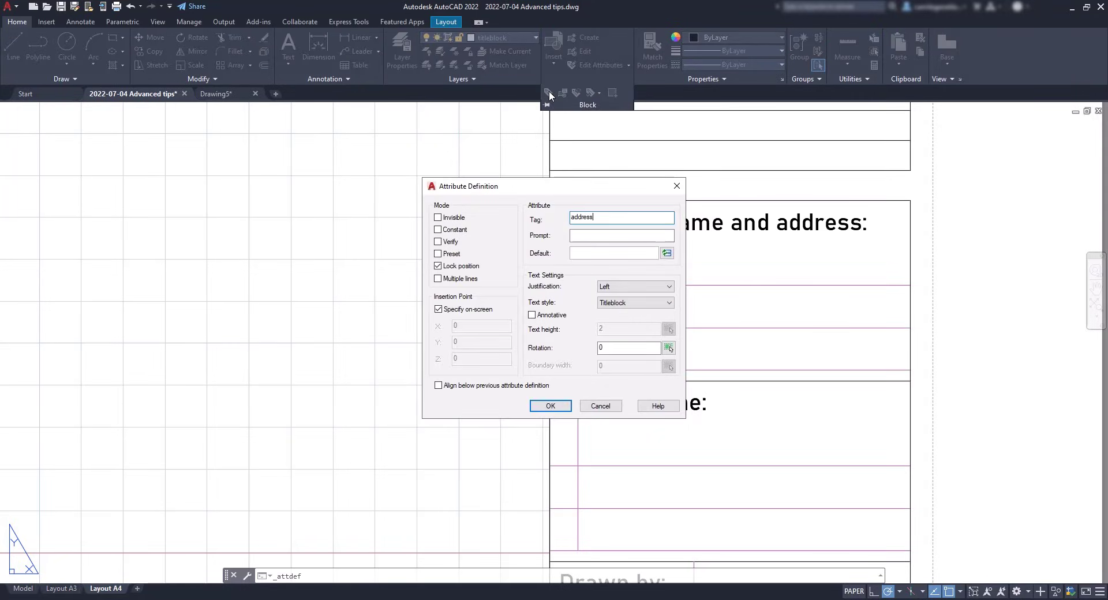
type("2")
key("Tab")
type("Address 2")
key("Tab")
type("-")
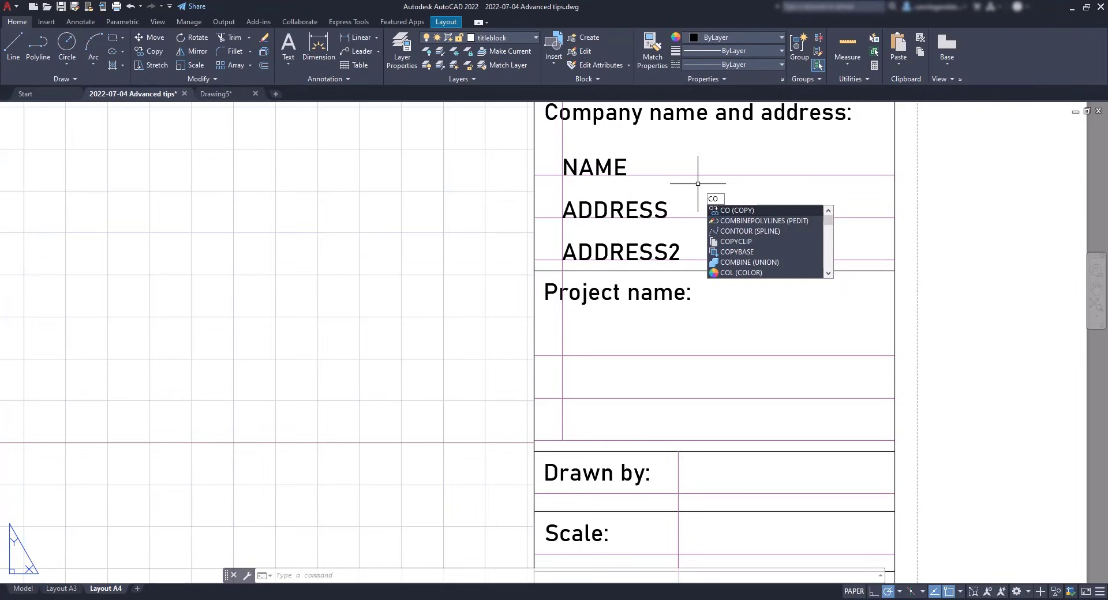
Copy the ADDRESS2 field into the Project name and lower rows
key("Return")
left_click(668, 247)
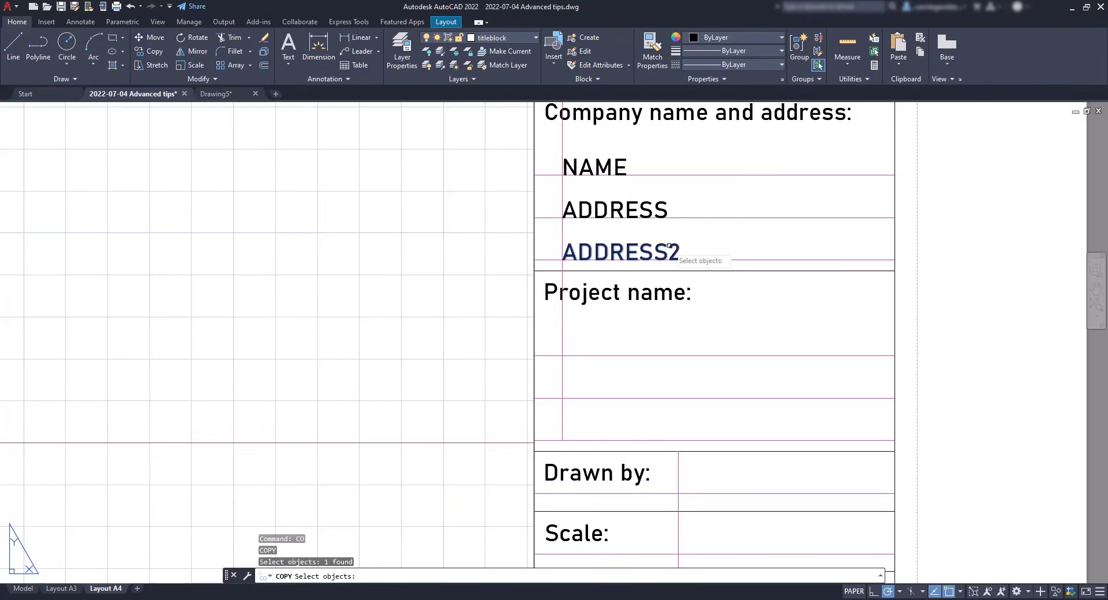
key("Return")
left_click(563, 259)
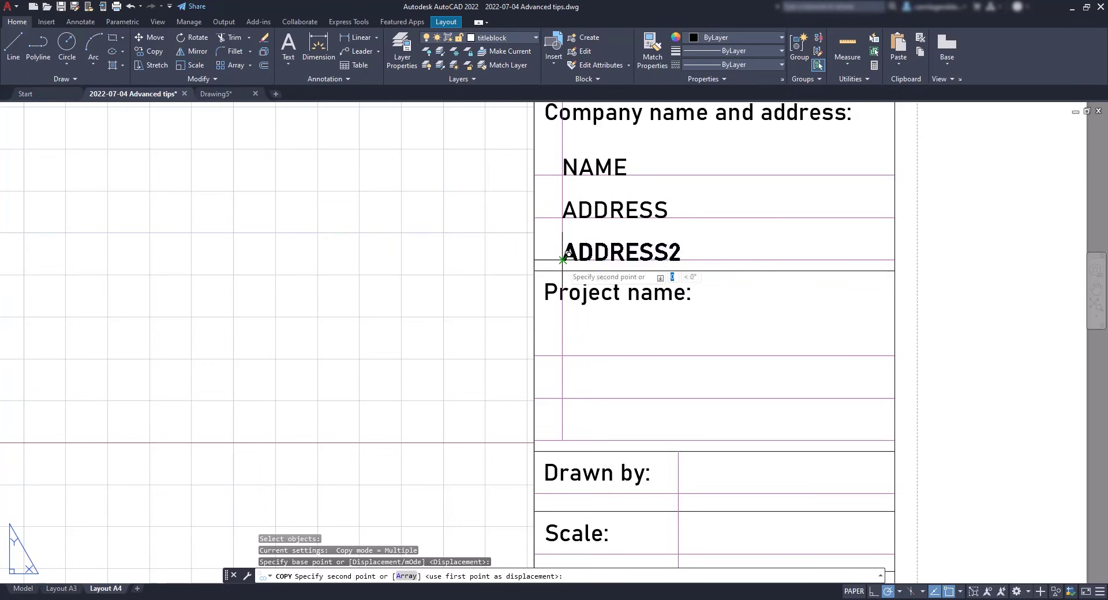
left_click(562, 356)
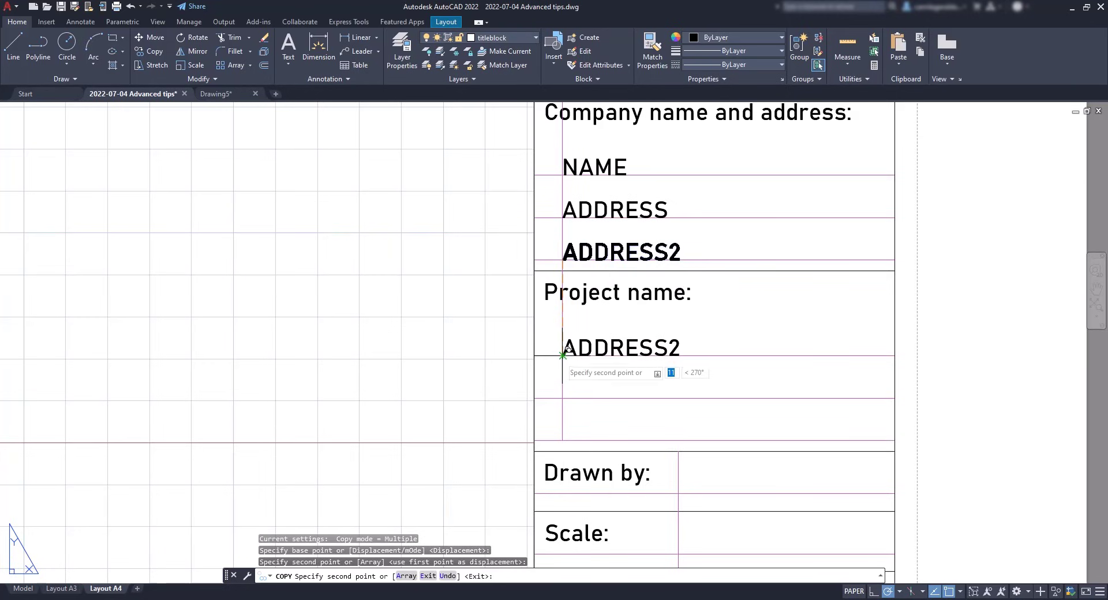
left_click(562, 398)
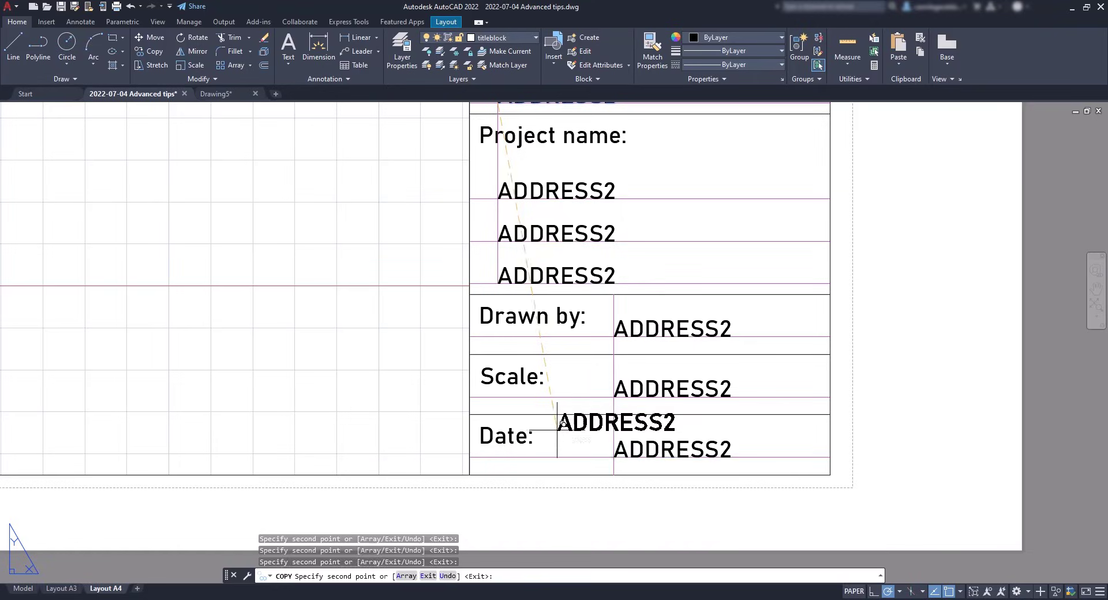
key("Escape")
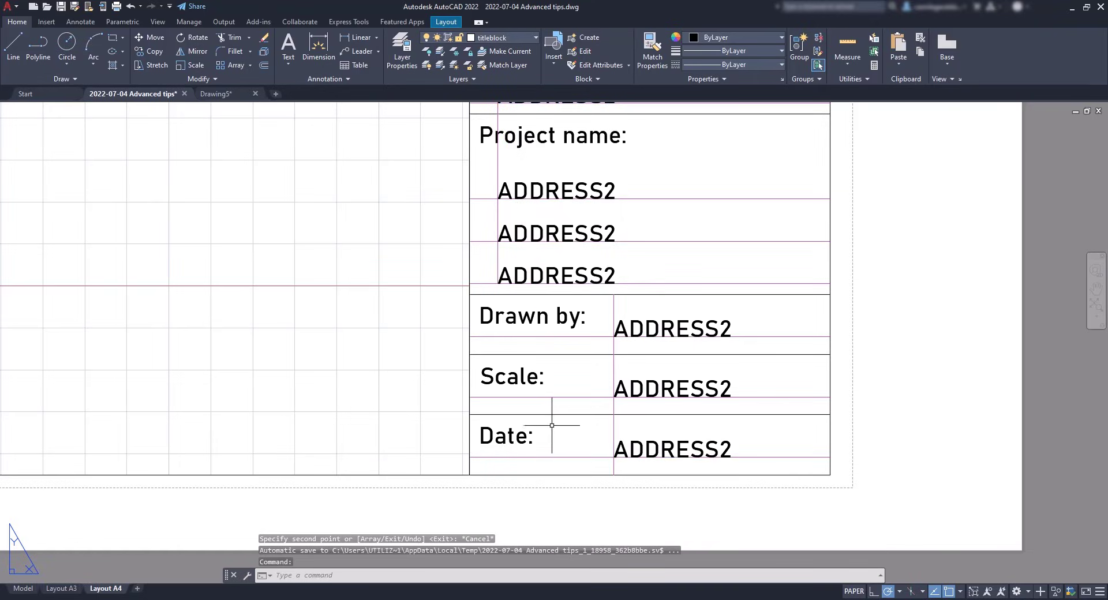
Retag the first two copies PNAME and PNAME2 with prompts 'Project name 1' and 'Project name 2'
double_click(593, 183)
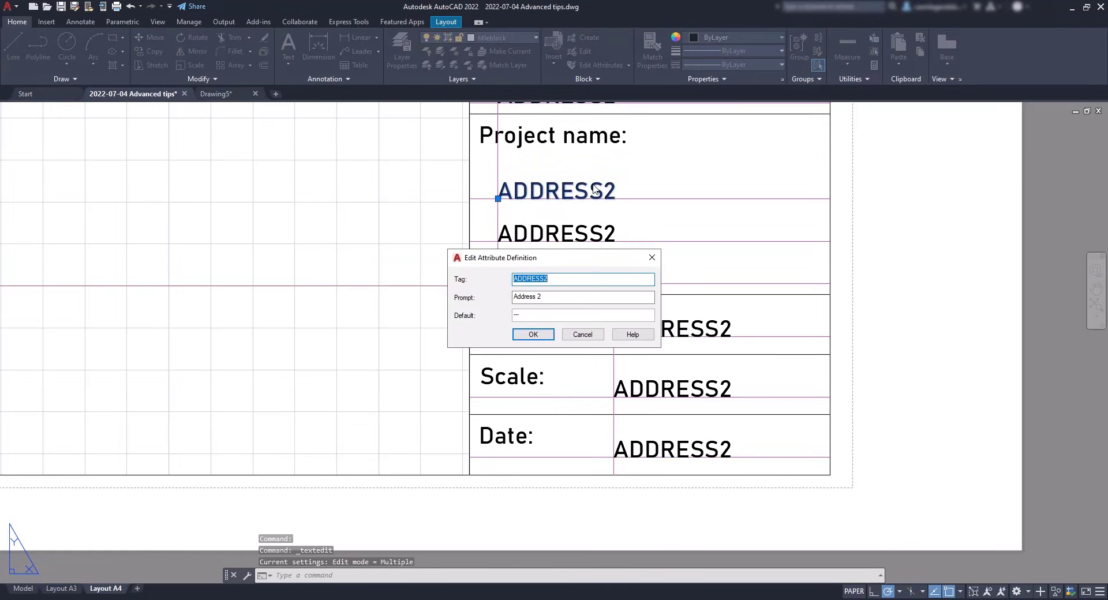
type("pname")
key("Tab")
type("Project")
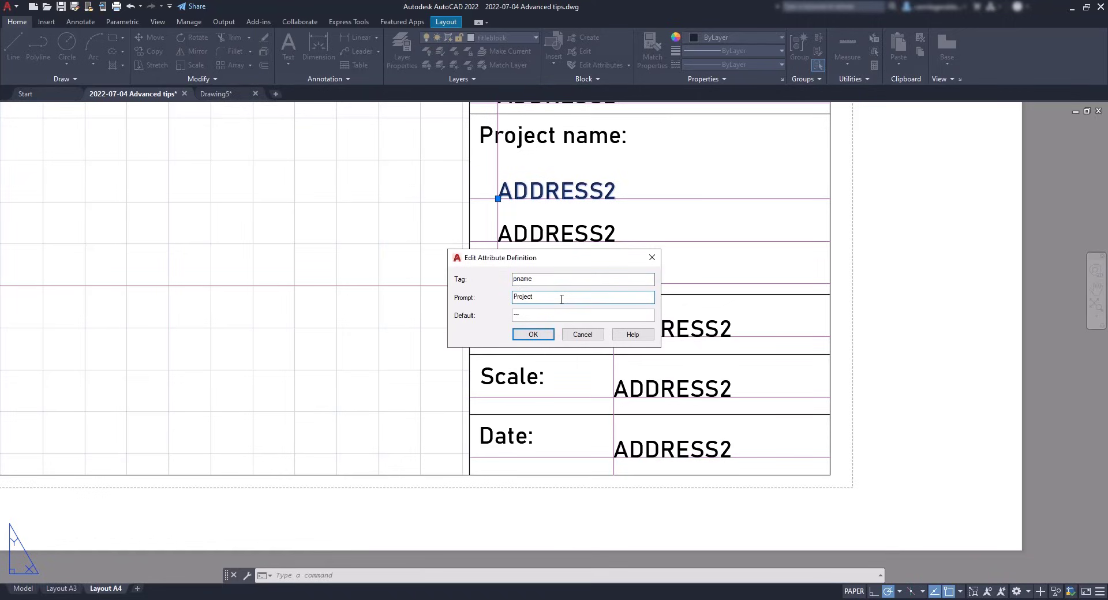
type(" name 1")
left_click(532, 334)
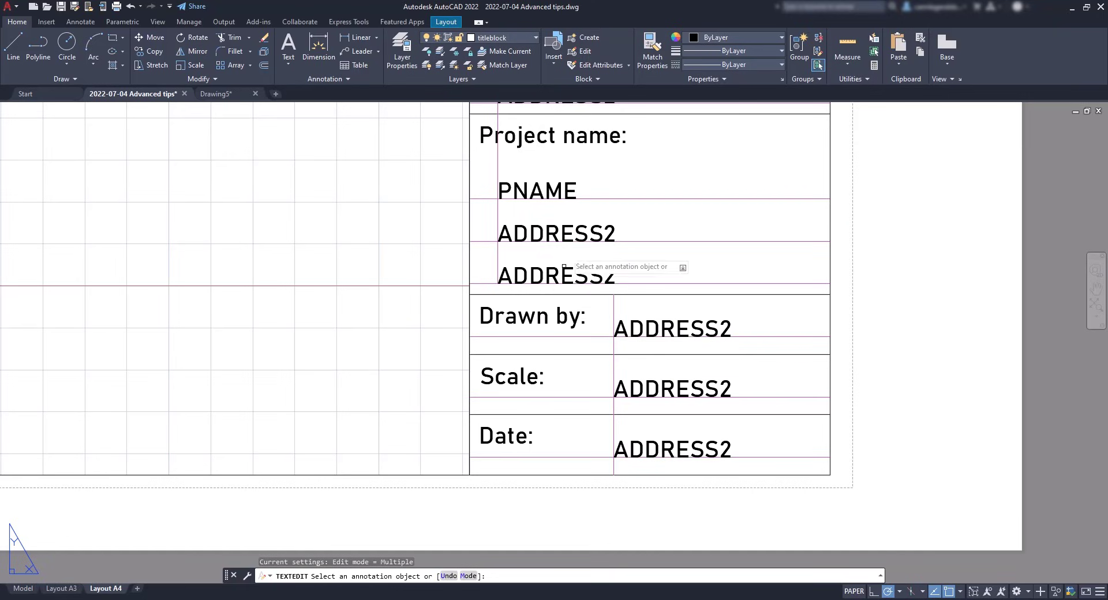
left_click(580, 235)
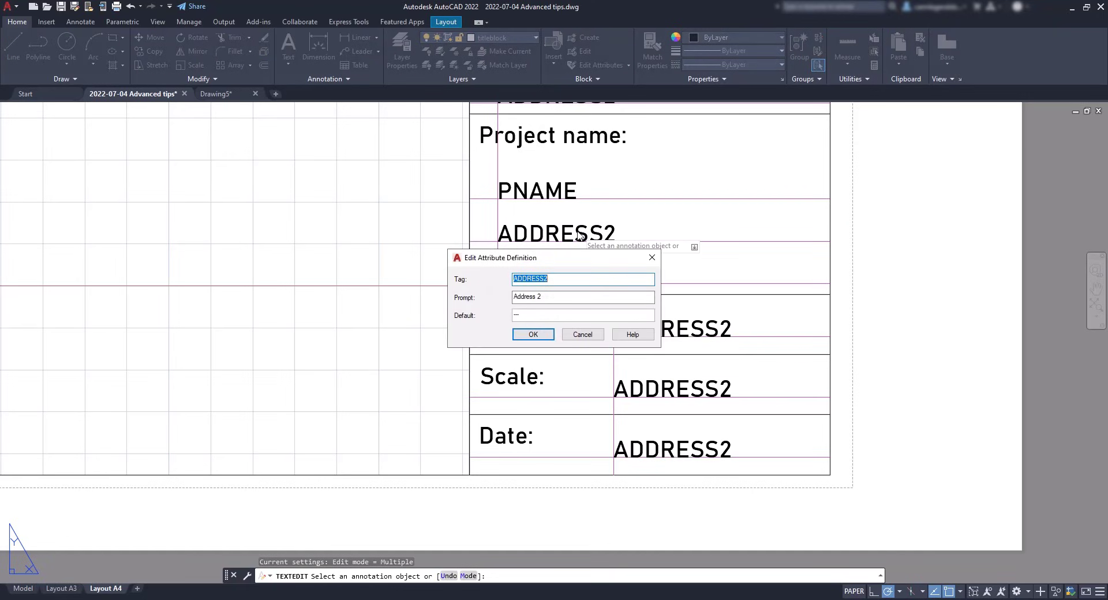
type("PNAME2")
key("Tab")
type("Project name 2")
left_click(532, 334)
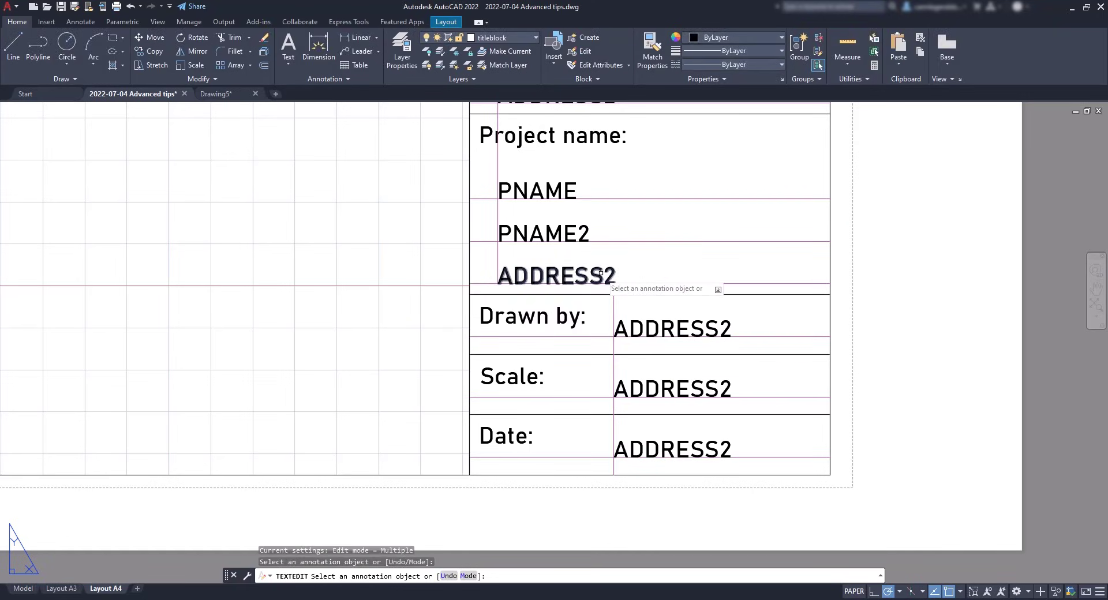
Retag the third copy PNAME3 and delete the Scale and Date copies
left_click(597, 274)
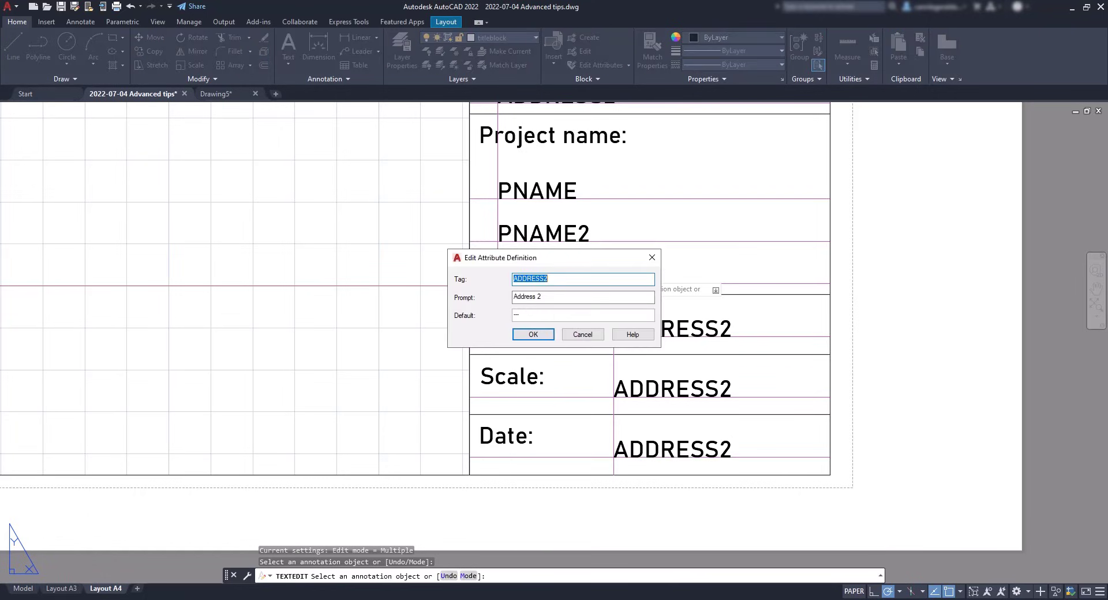
type("PNAME3")
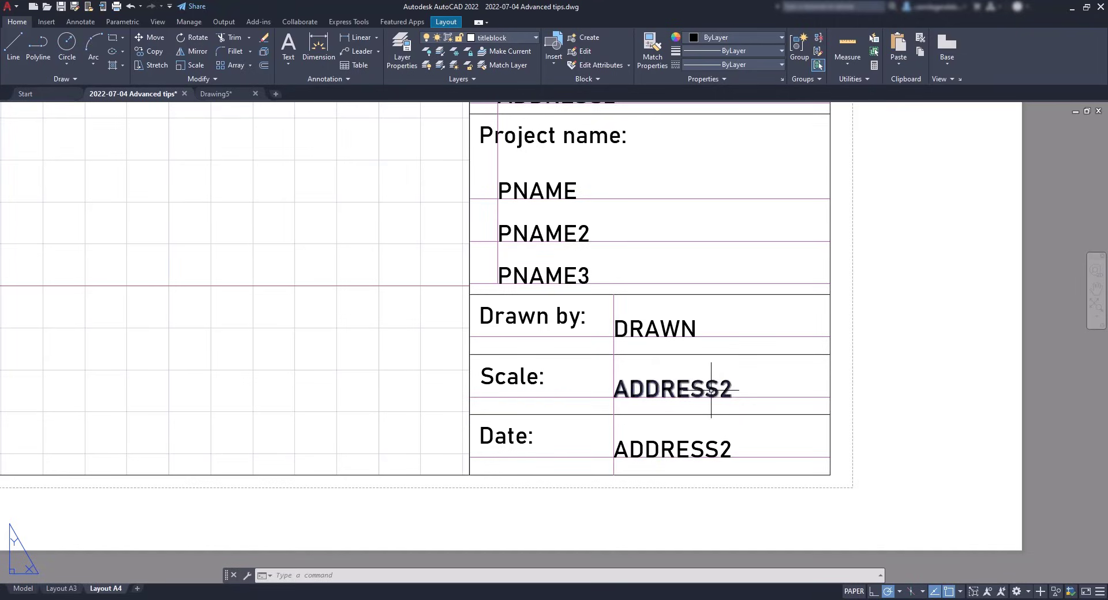
left_click(711, 390)
left_click(710, 440)
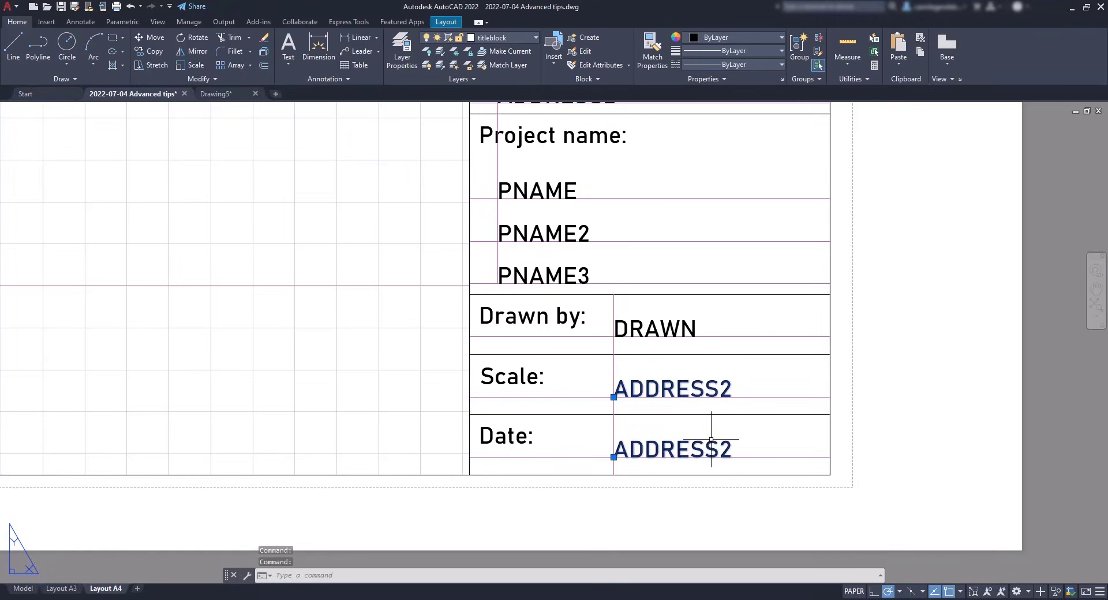
key("Delete")
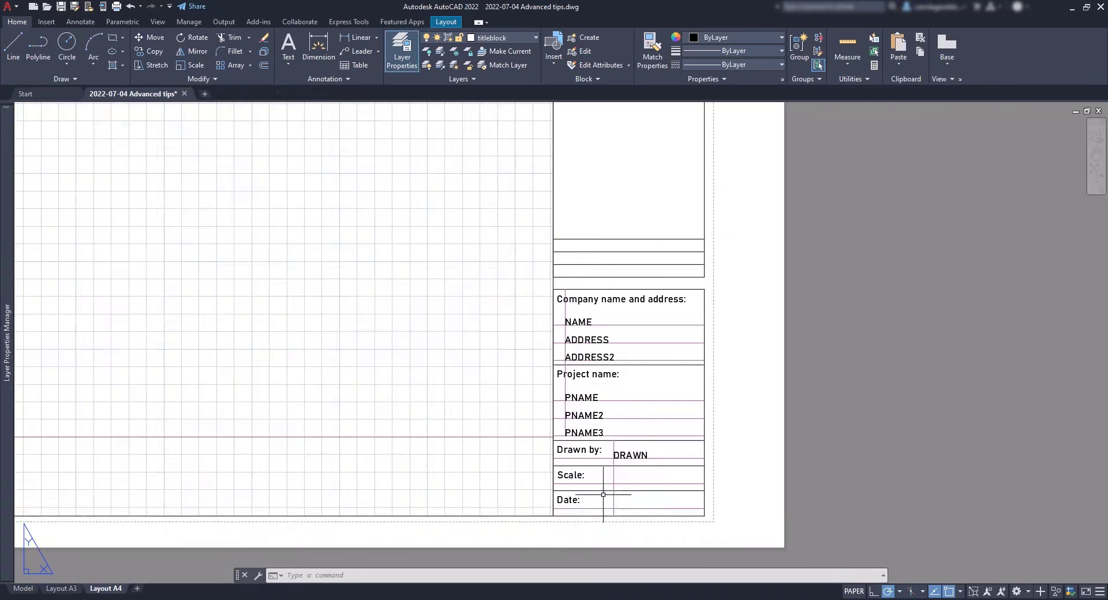
scroll(603, 494, "up", 2)
scroll(603, 494, "up", 2)
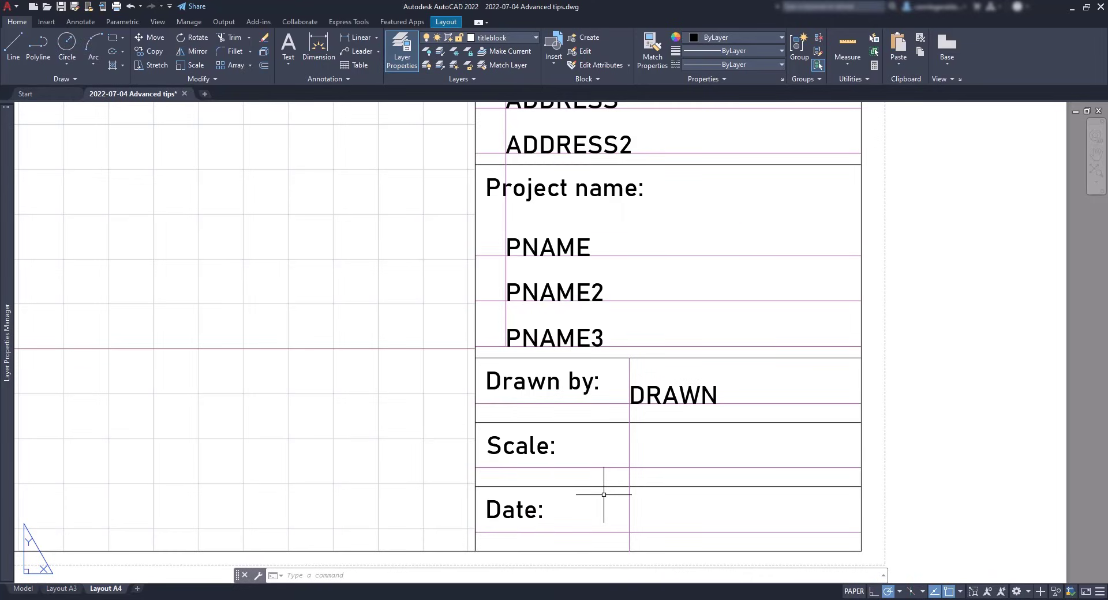
left_click(571, 379)
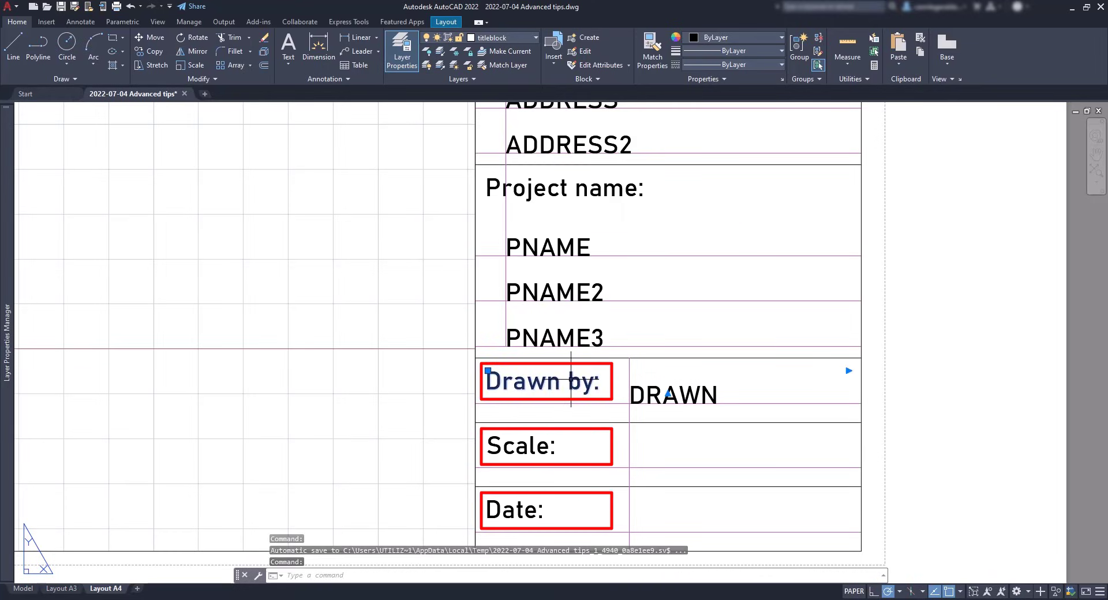
double_click(502, 384)
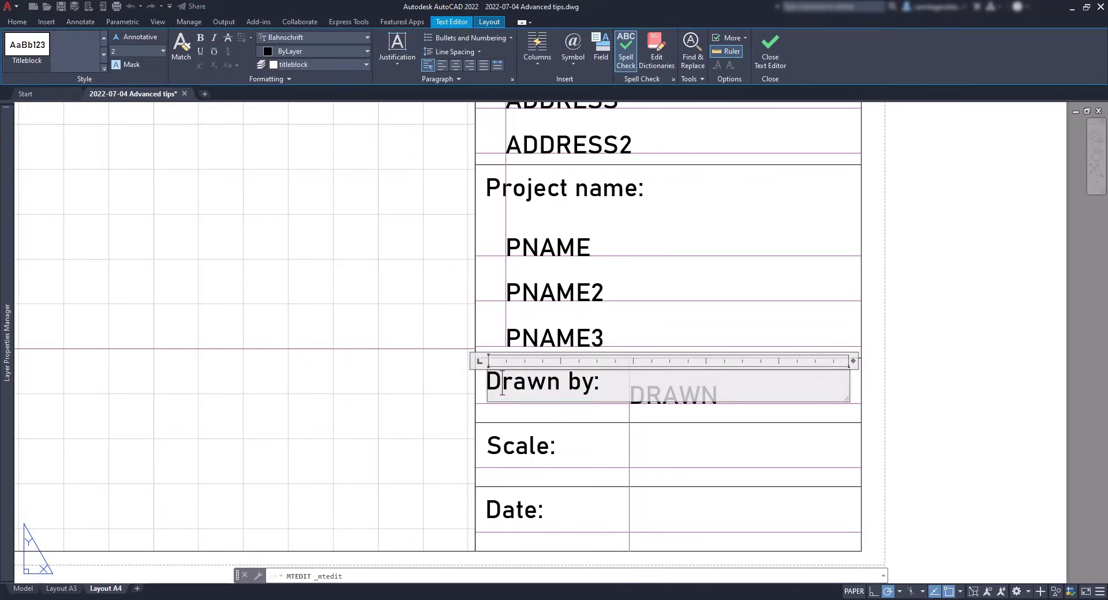
left_click(515, 420)
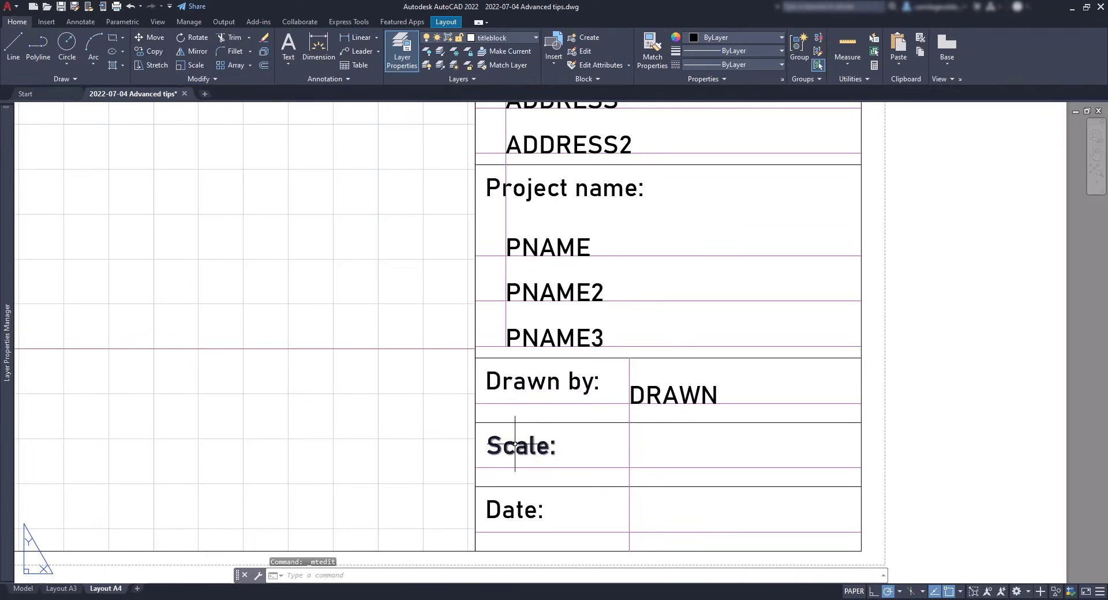
left_click(509, 445)
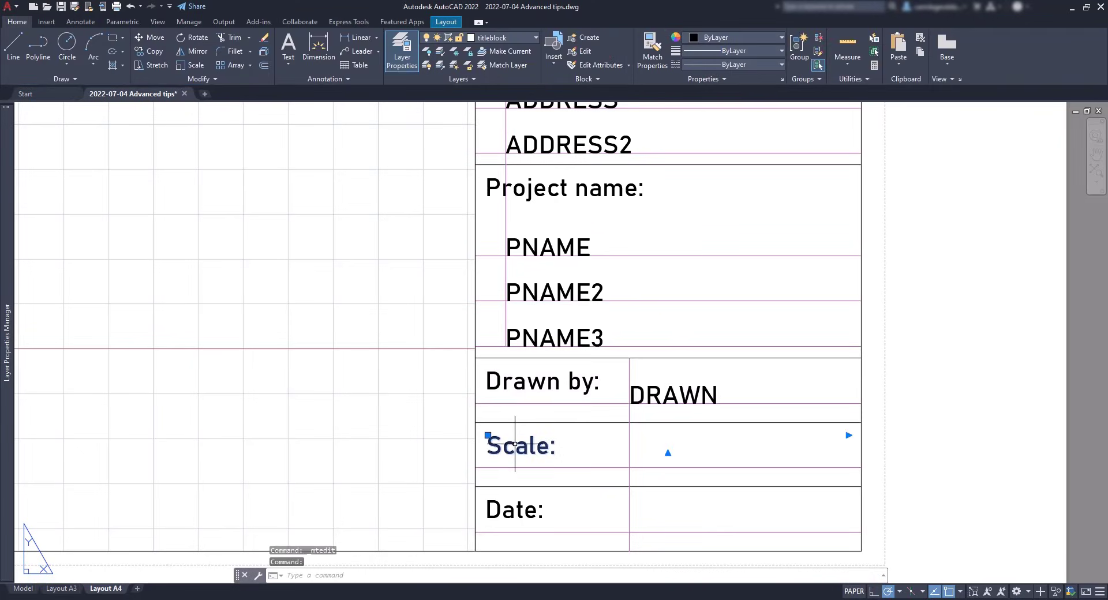
left_click(510, 509)
left_click(523, 378)
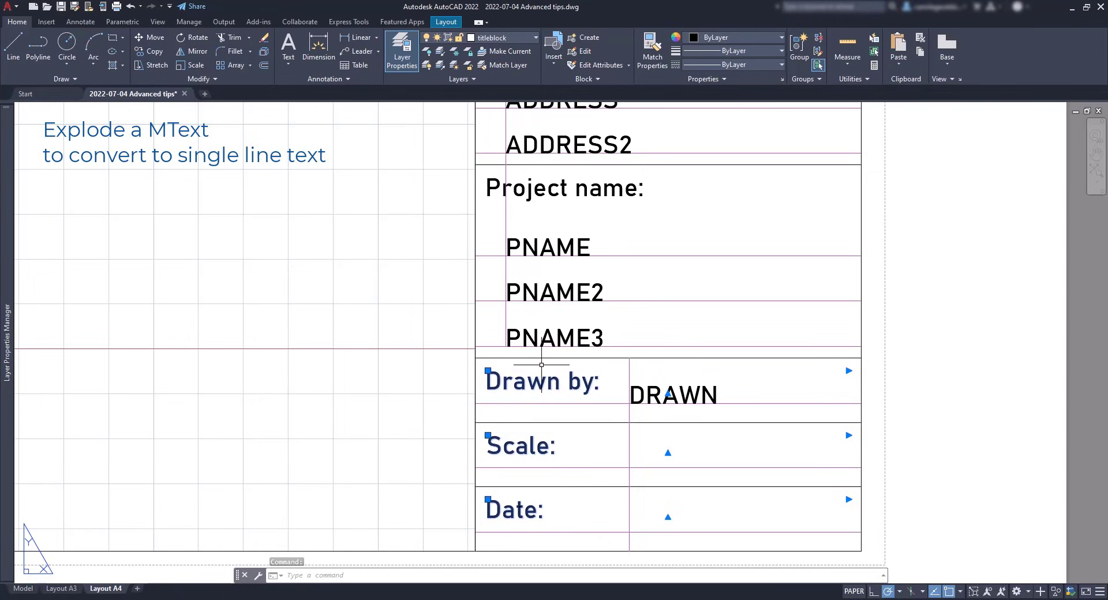
Explode the Drawn by, Scale and Date labels and lower each one level with its field
type("x")
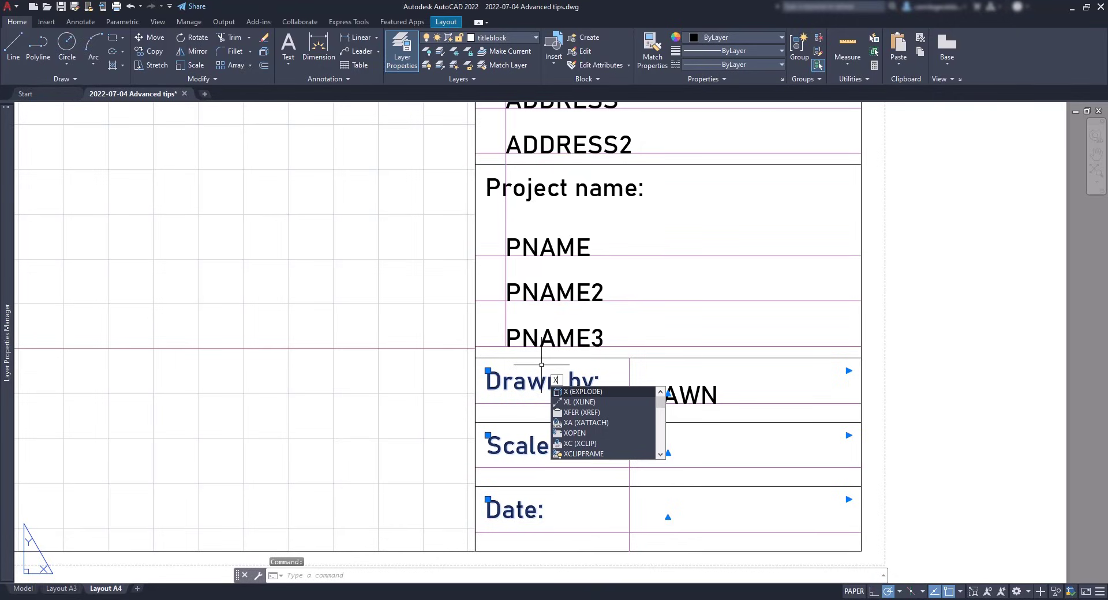
key("Return")
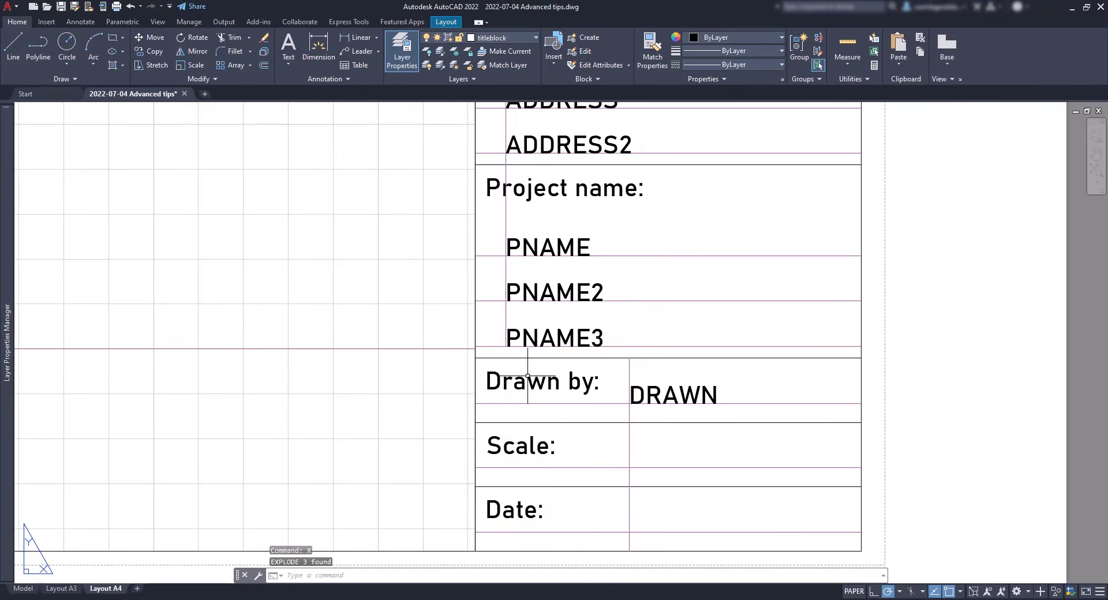
left_click(528, 376)
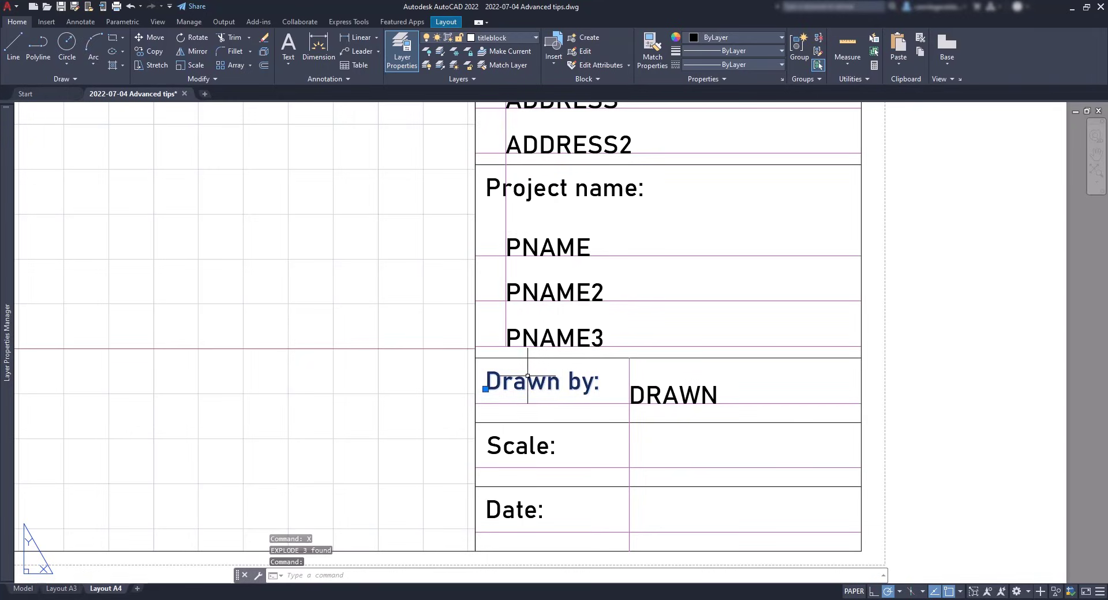
left_click(485, 388)
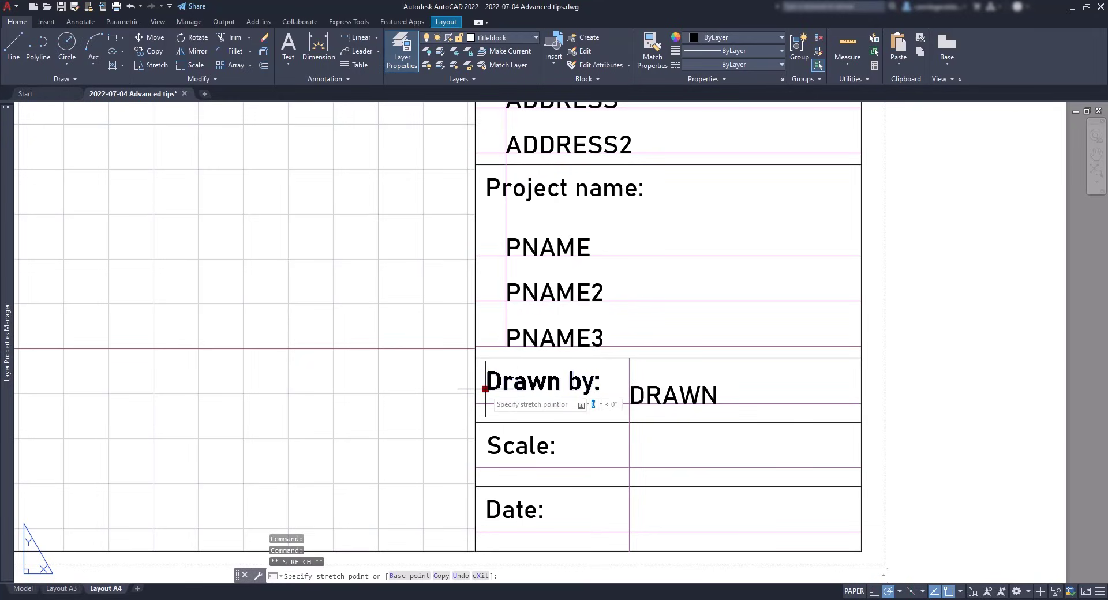
left_click(486, 467)
left_click(487, 516)
left_click(485, 518)
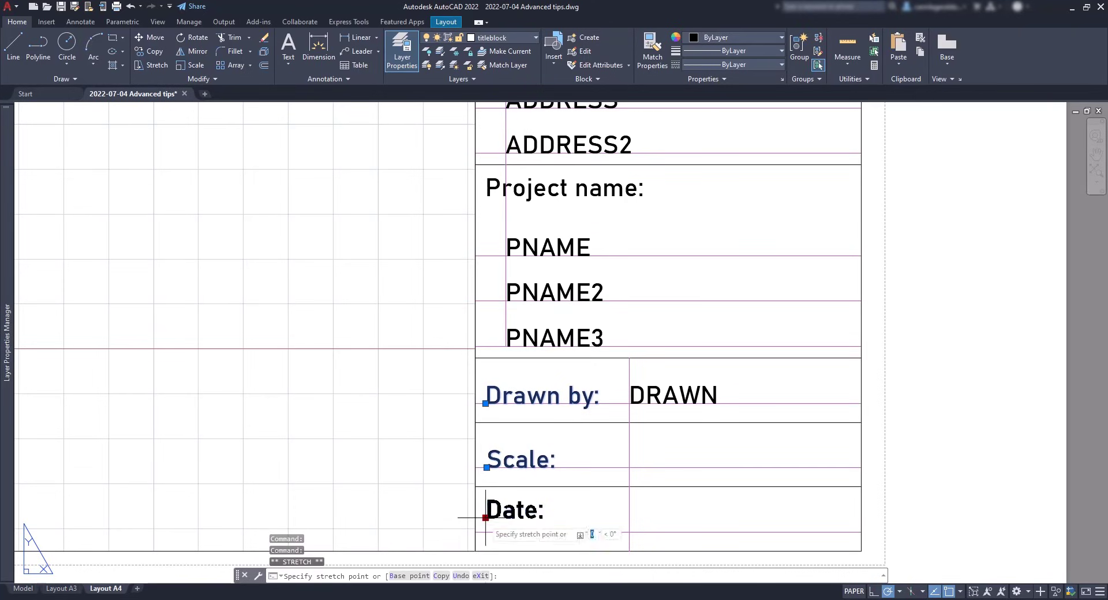
left_click(486, 532)
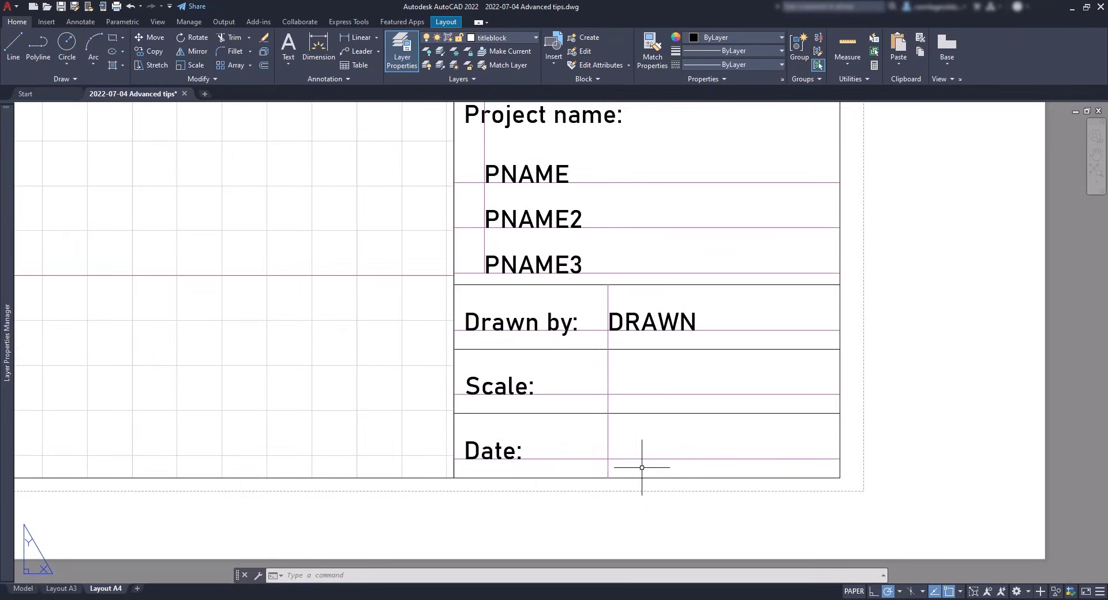
Start selecting the title block's vertical divider and row guide lines
left_click(641, 467)
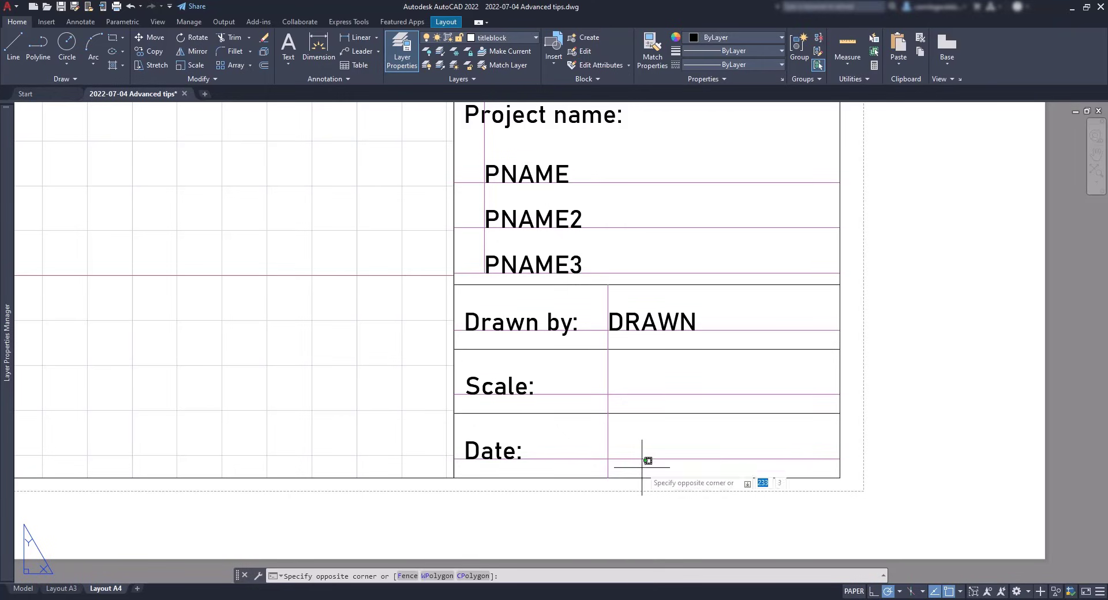
left_click(598, 435)
left_click(651, 398)
Add the remaining row lines and the left vertical guide line to the selection
left_click(643, 380)
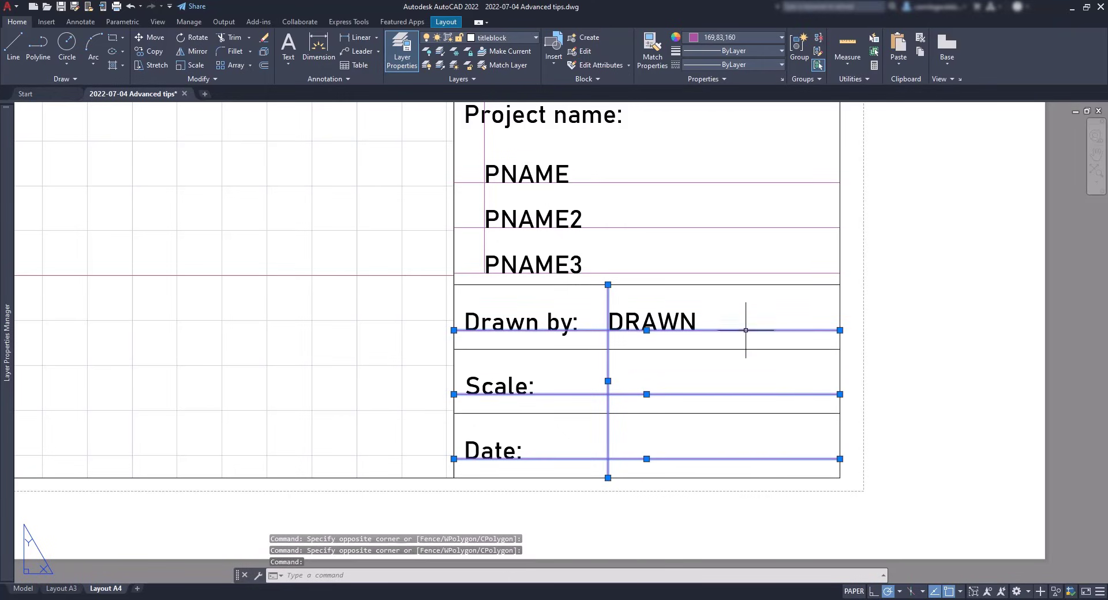
left_click(723, 276)
left_click(670, 162)
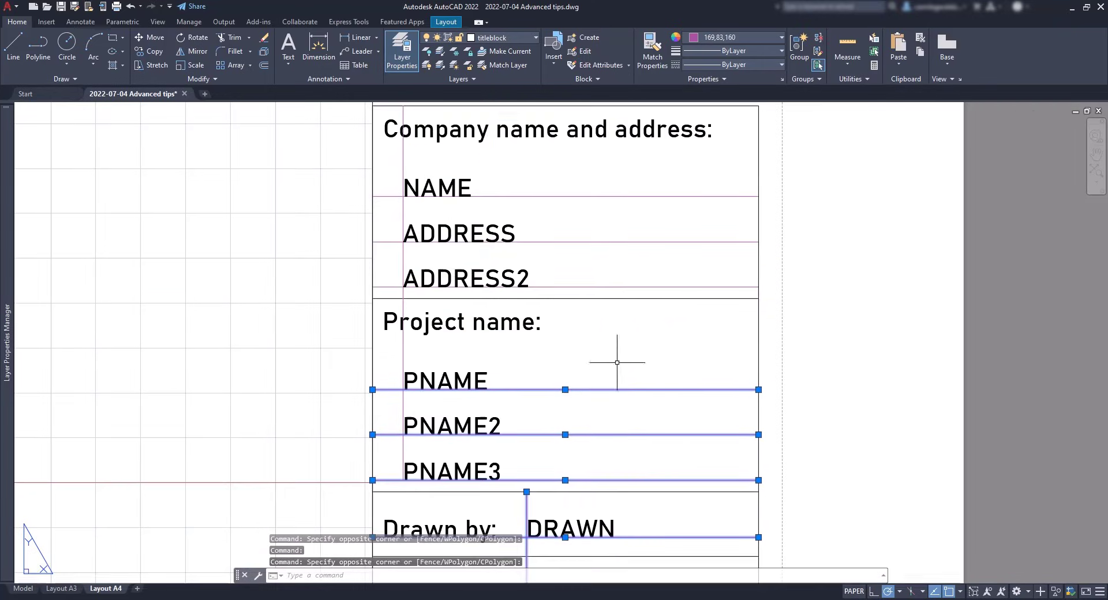
left_click(637, 292)
left_click(587, 171)
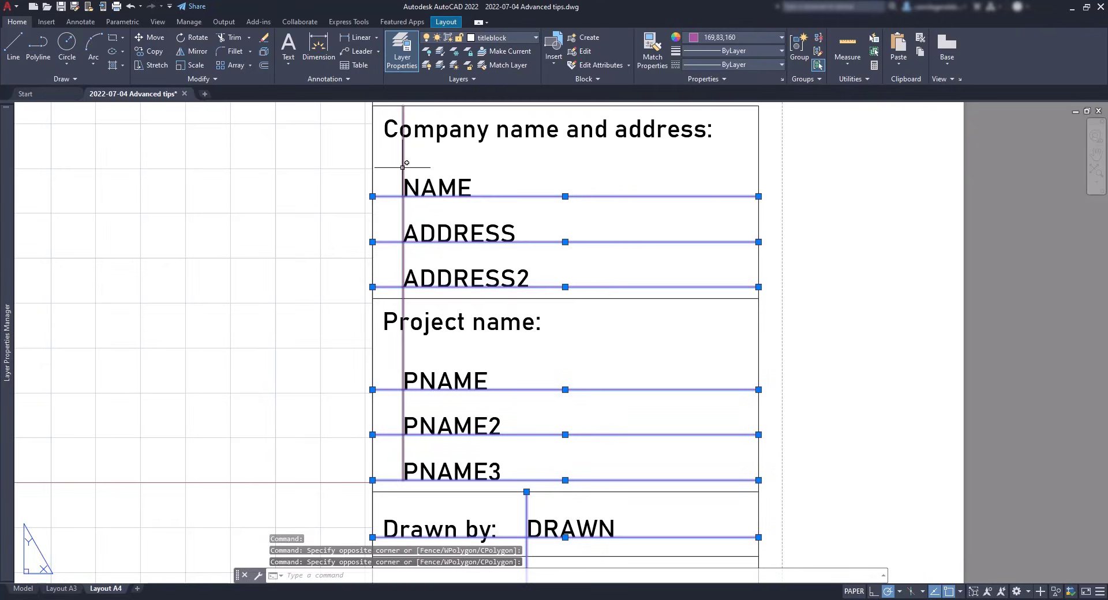
left_click(404, 165)
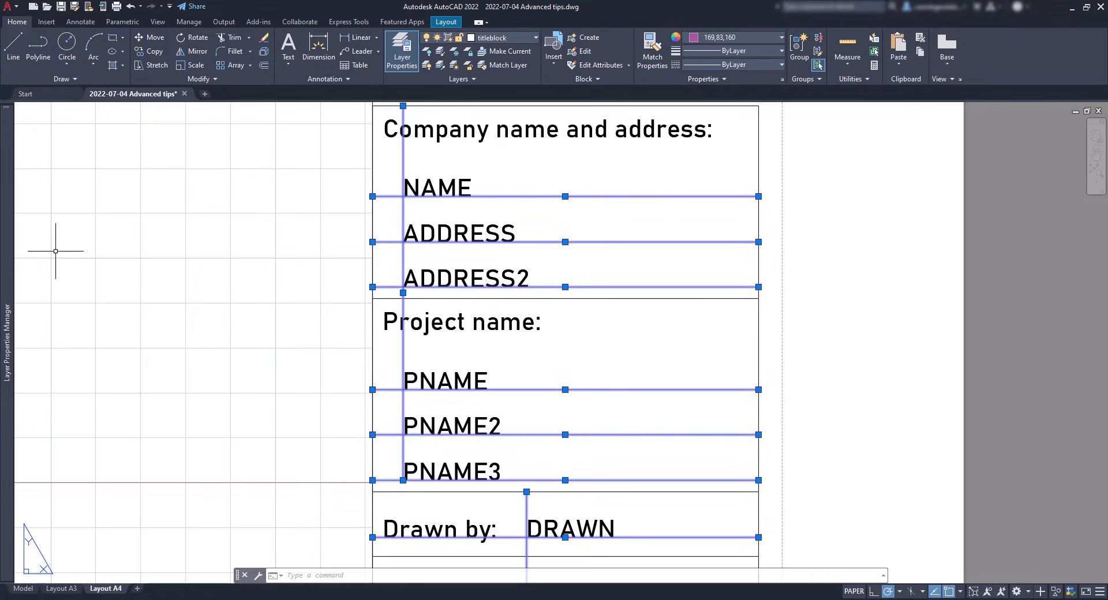
Create a 'support line' layer, move the selected guide lines onto it, and turn it off
mouse_move(12, 271)
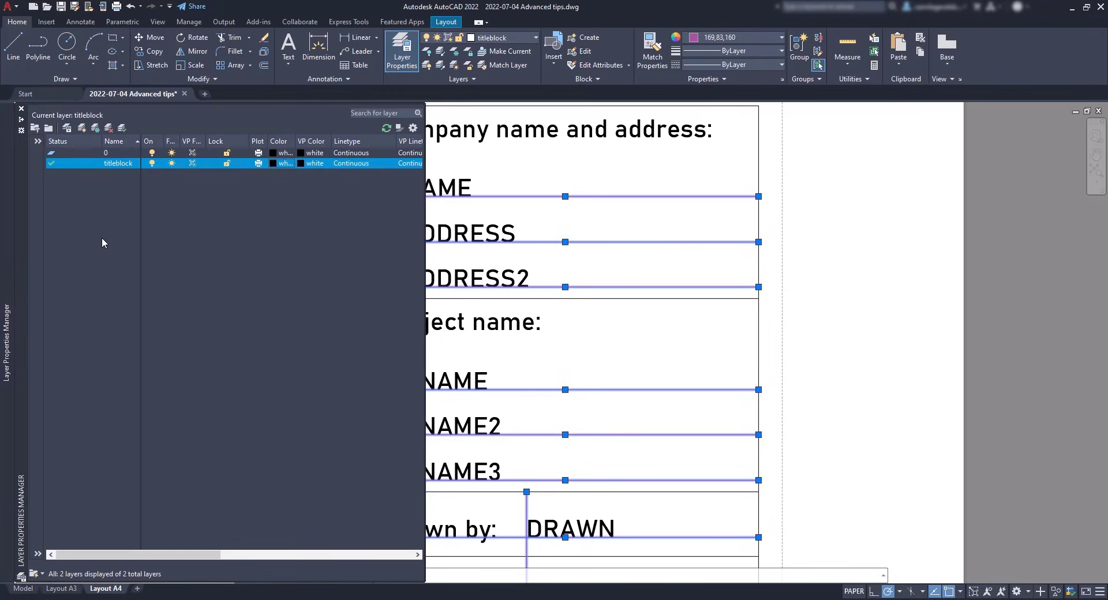
right_click(114, 218)
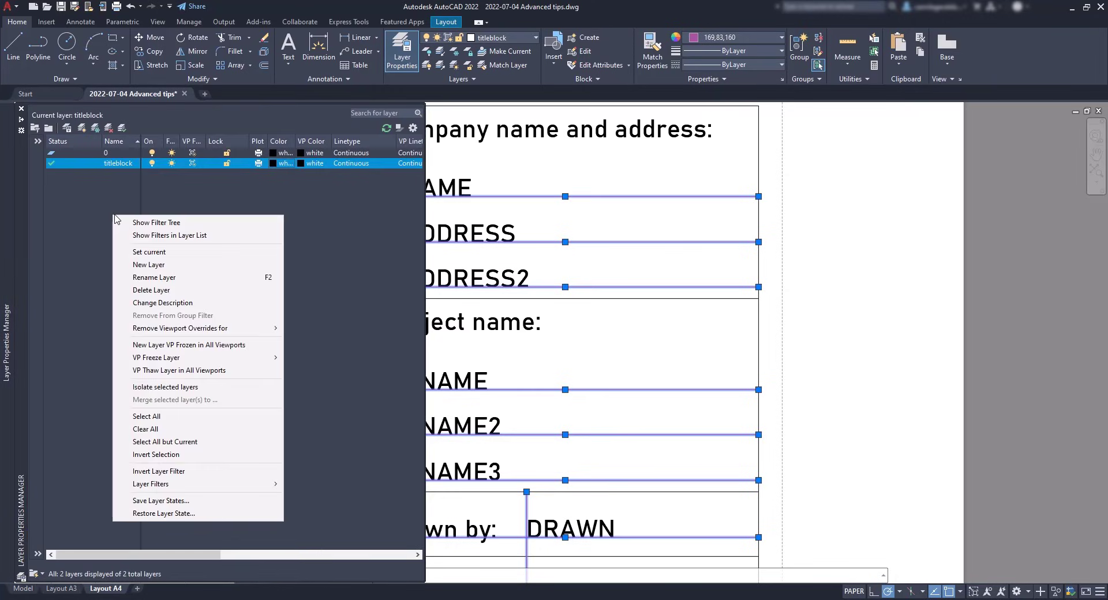
left_click(145, 264)
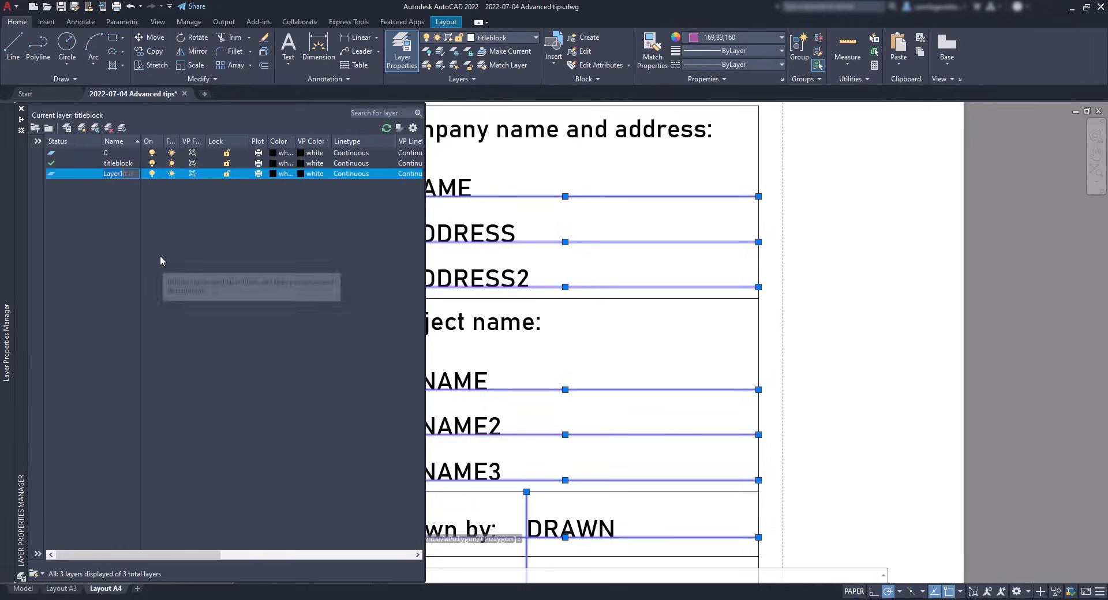
type("support line")
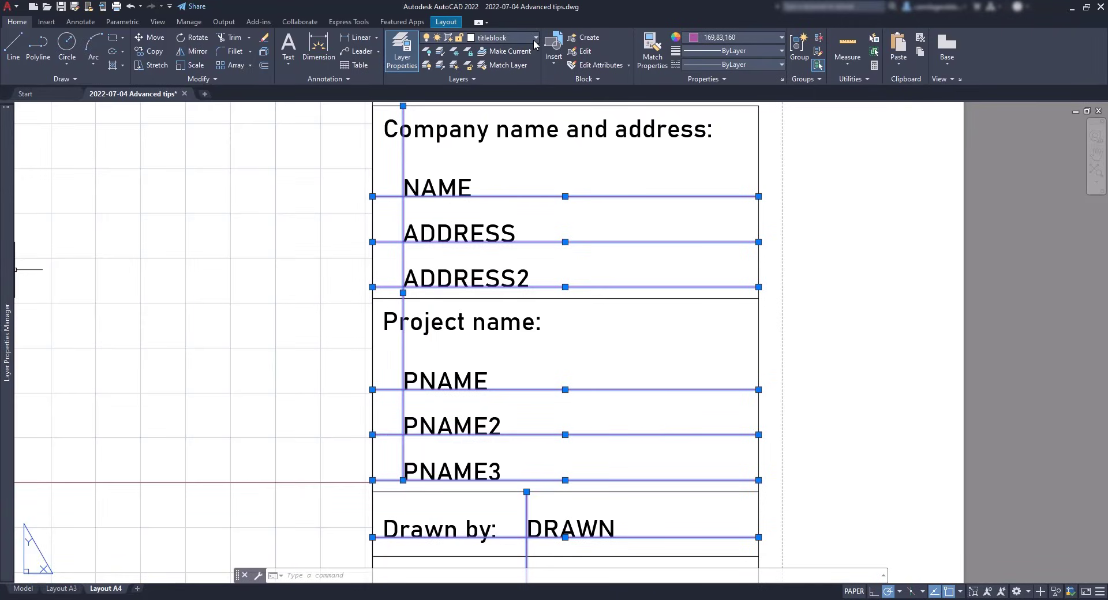
left_click(534, 38)
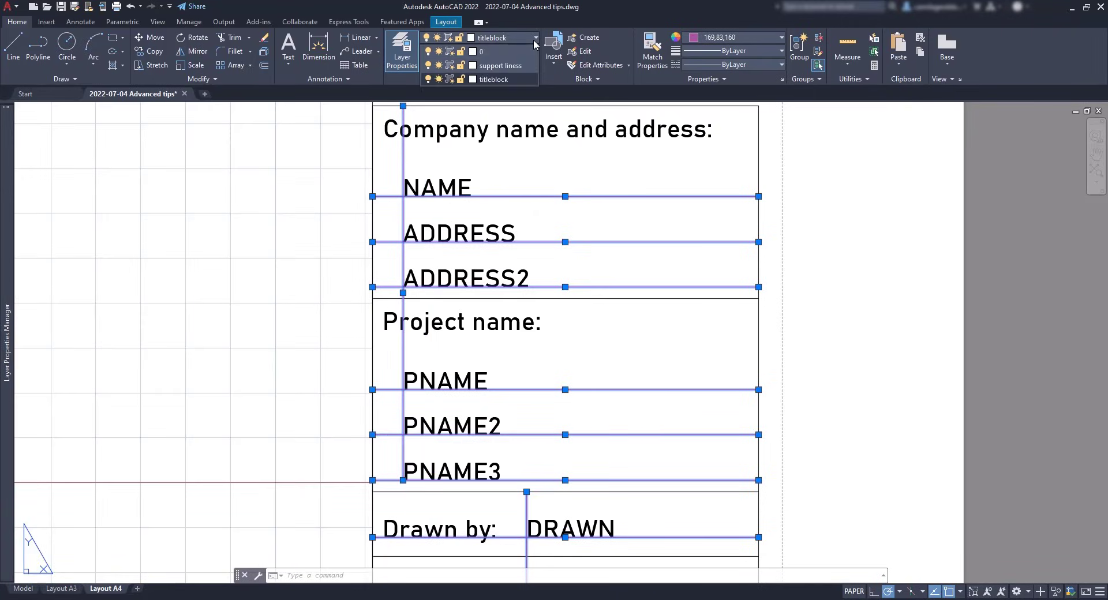
left_click(507, 65)
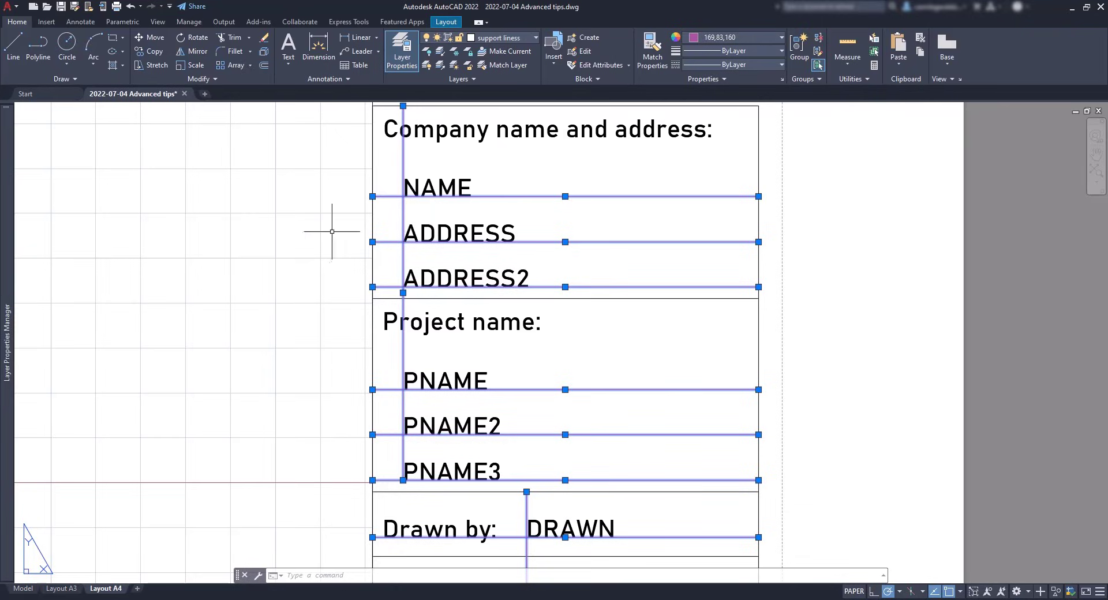
mouse_move(12, 250)
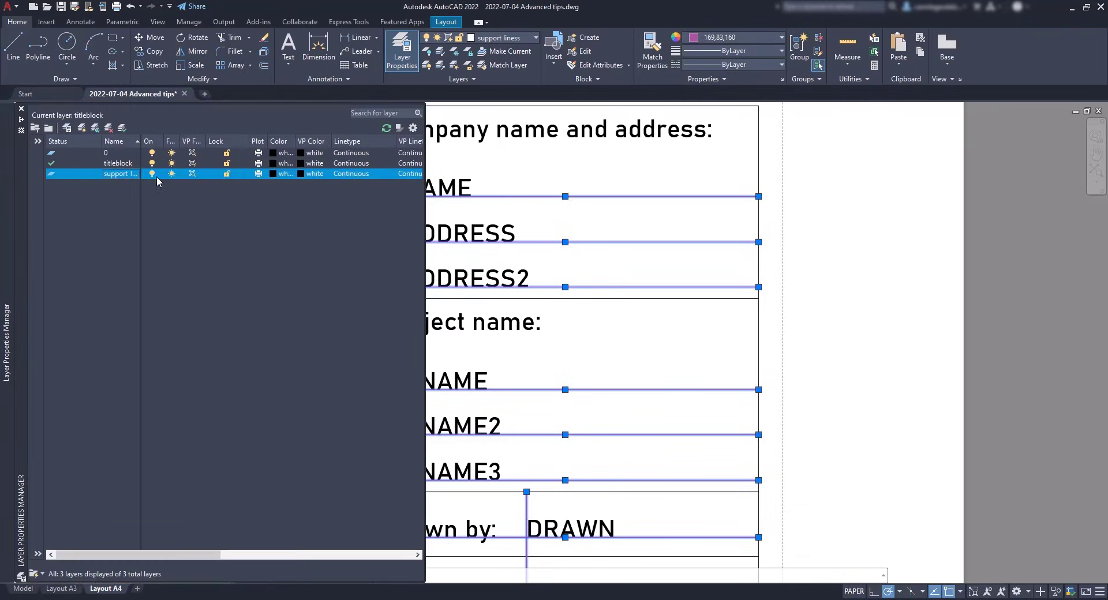
left_click(151, 174)
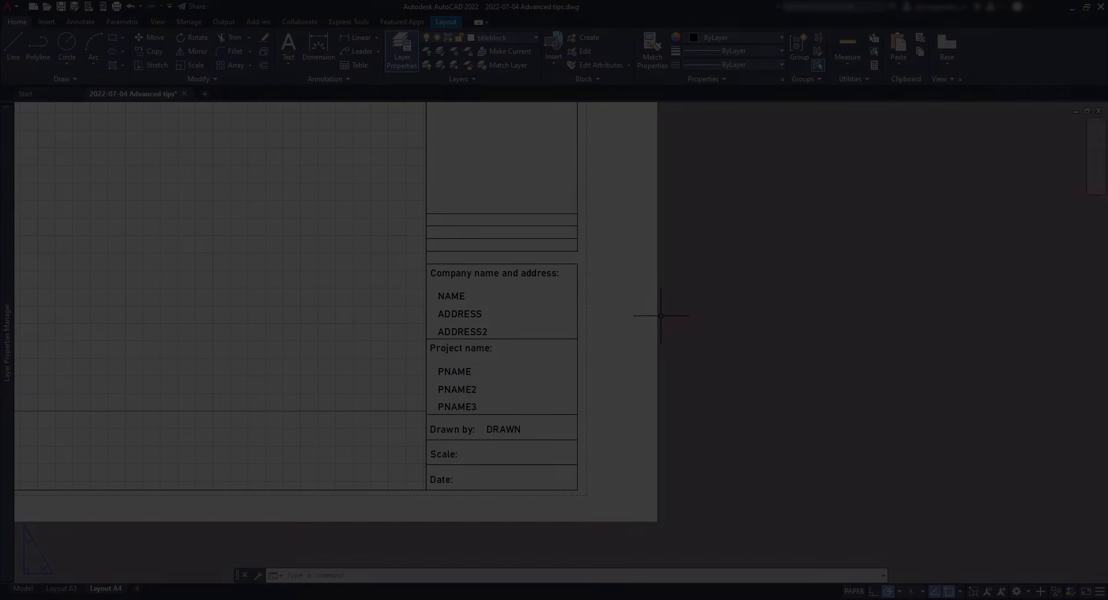
Stretch the viewport's lower-right corner left so it clears the title block
scroll(661, 316, "down", 4)
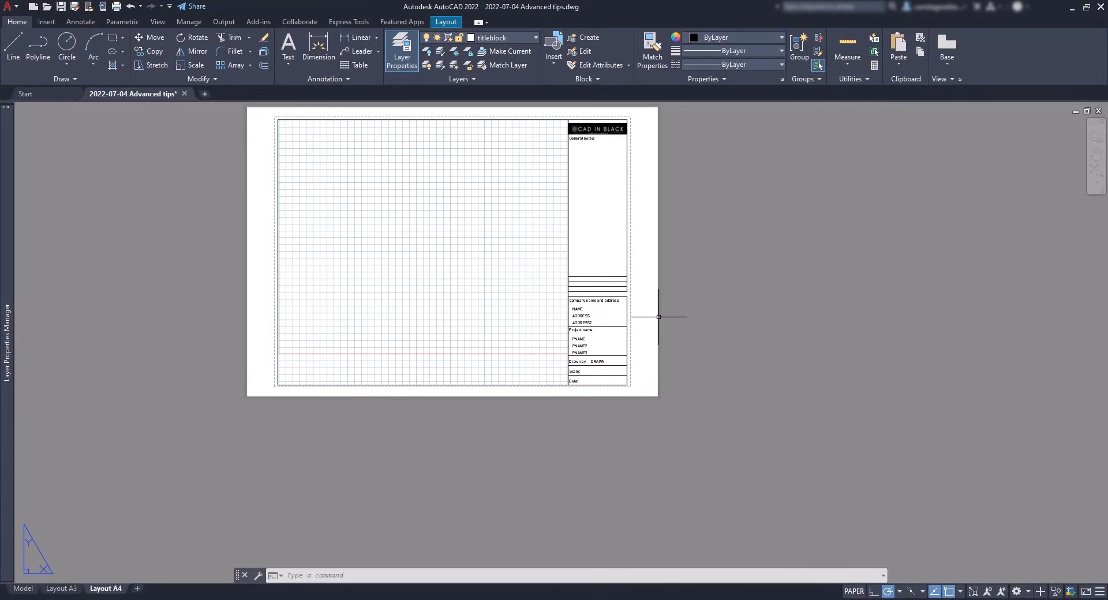
left_click(527, 384)
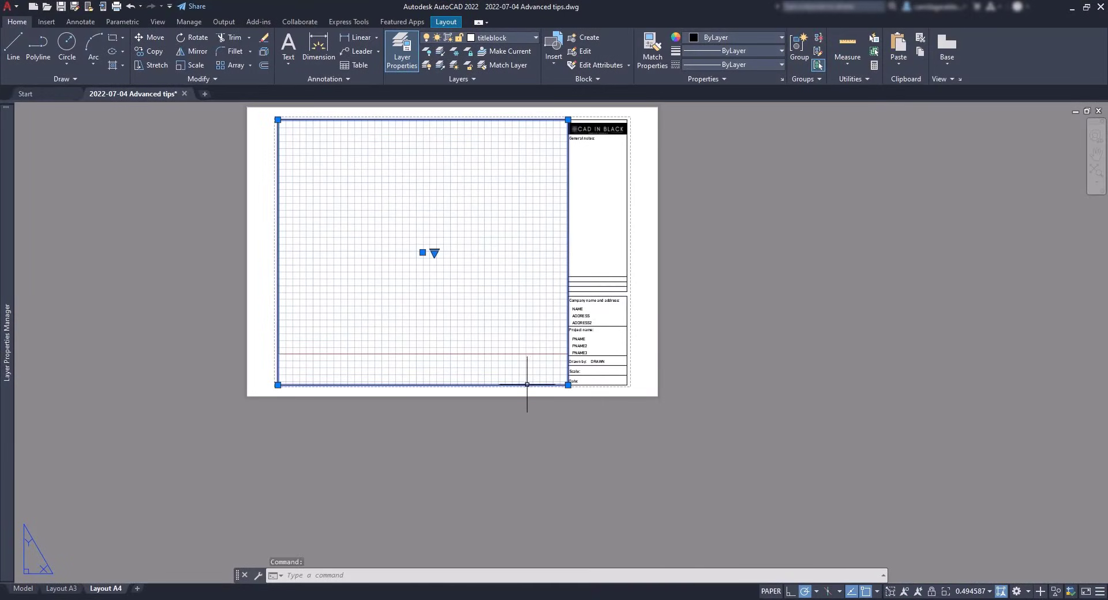
left_click(568, 385)
left_click(559, 384)
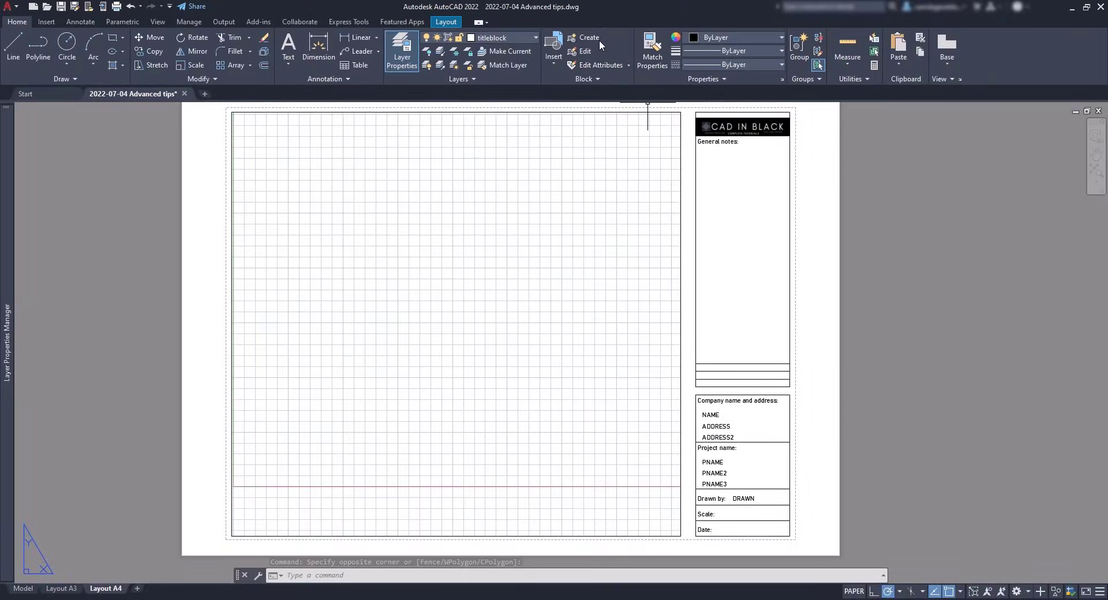
Start a new block named 'titleblock w attributes'
left_click(597, 40)
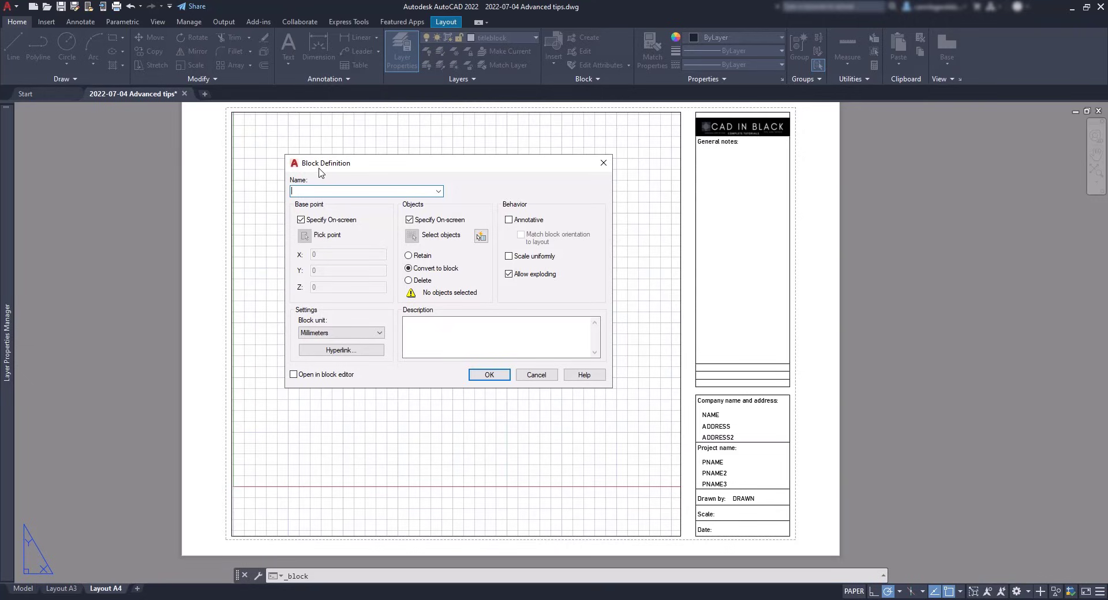
type("titleblock w attributes")
left_click(489, 377)
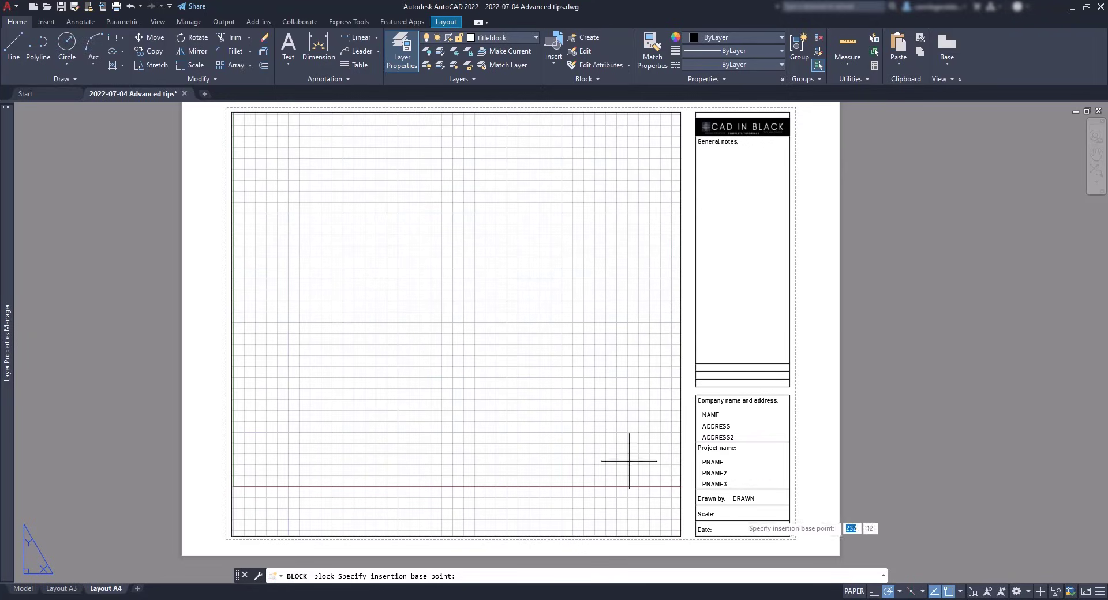
Set the base point at the lower-right corner, then pick NAME, ADDRESS, ADDRESS2, PNAME, PNAME2, PNAME3 and DRAWN in order
left_click(789, 535)
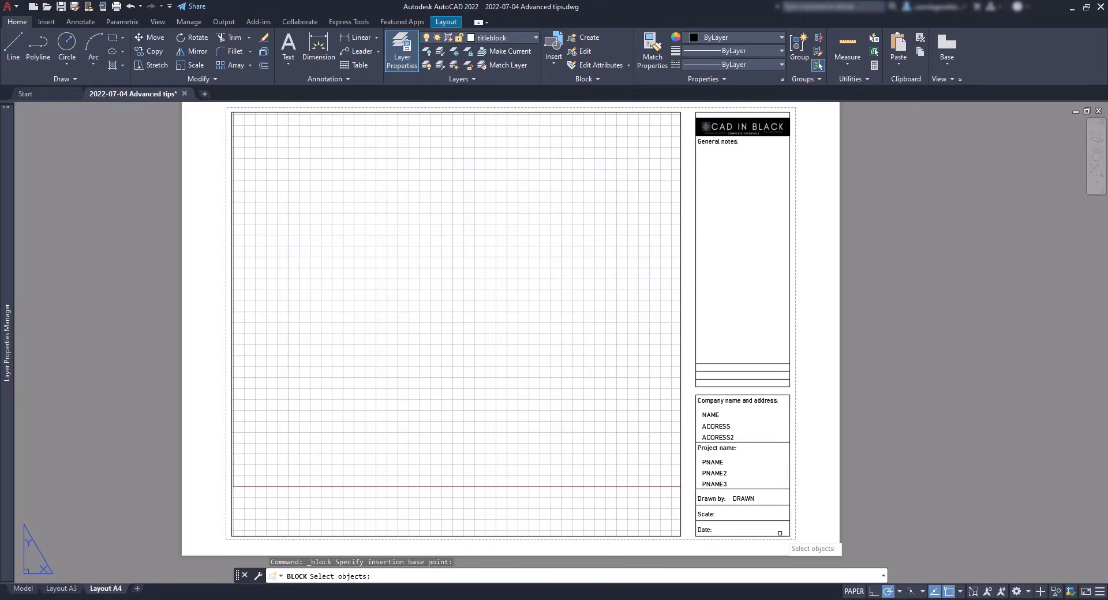
scroll(779, 531, "up", 2)
scroll(777, 532, "up", 2)
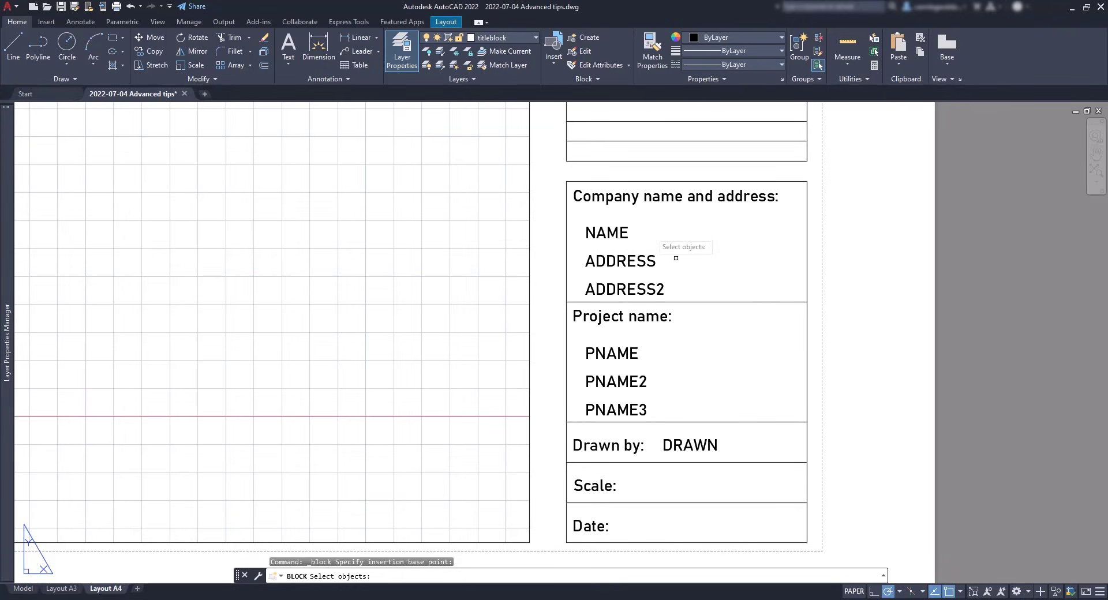
left_click(609, 230)
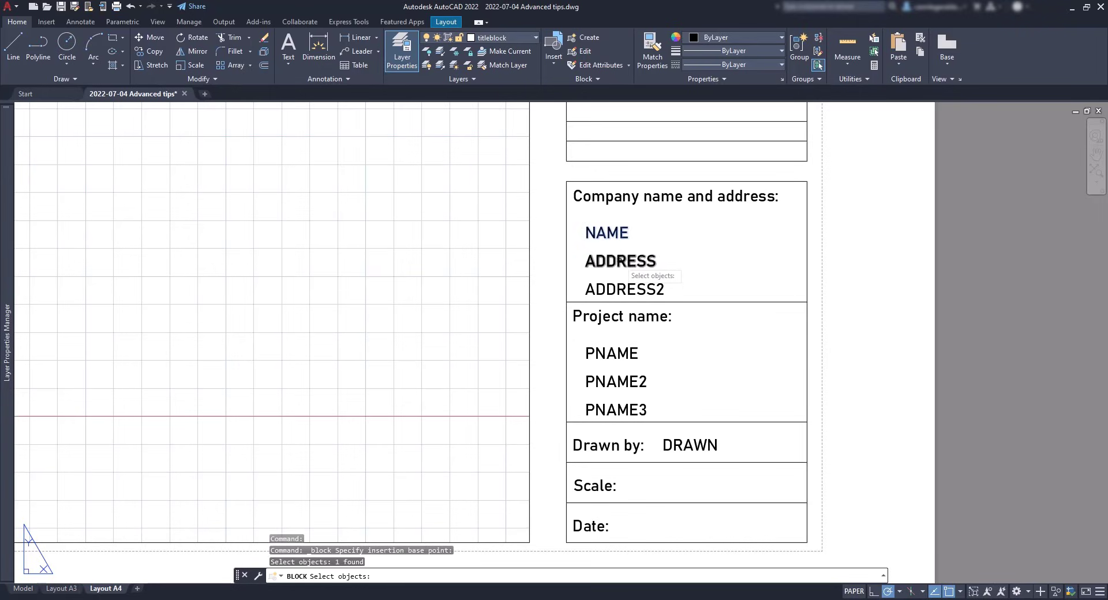
left_click(620, 261)
left_click(617, 291)
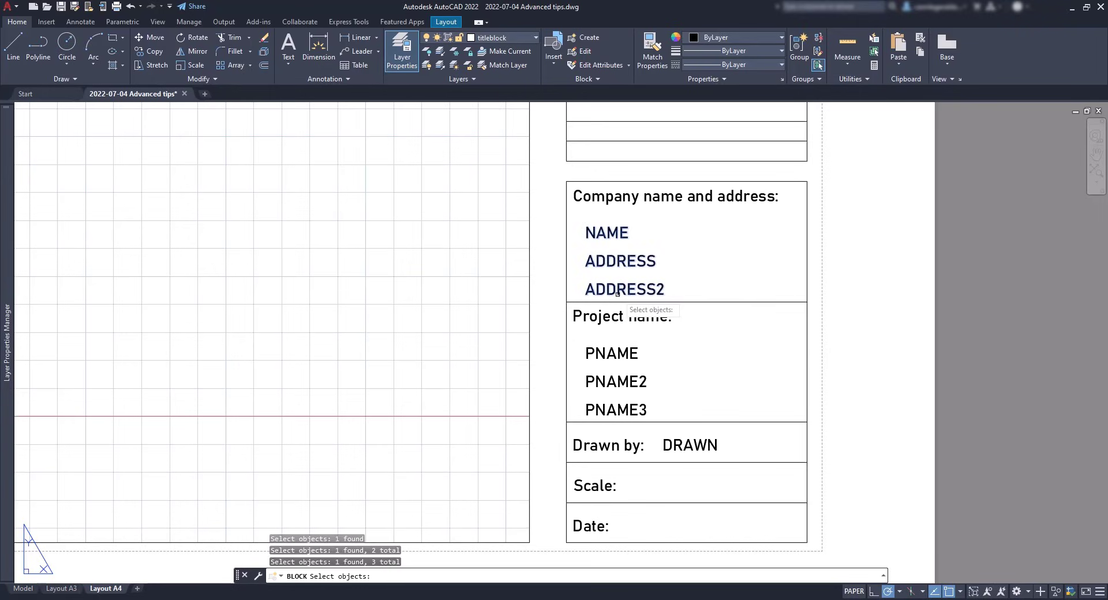
left_click(618, 357)
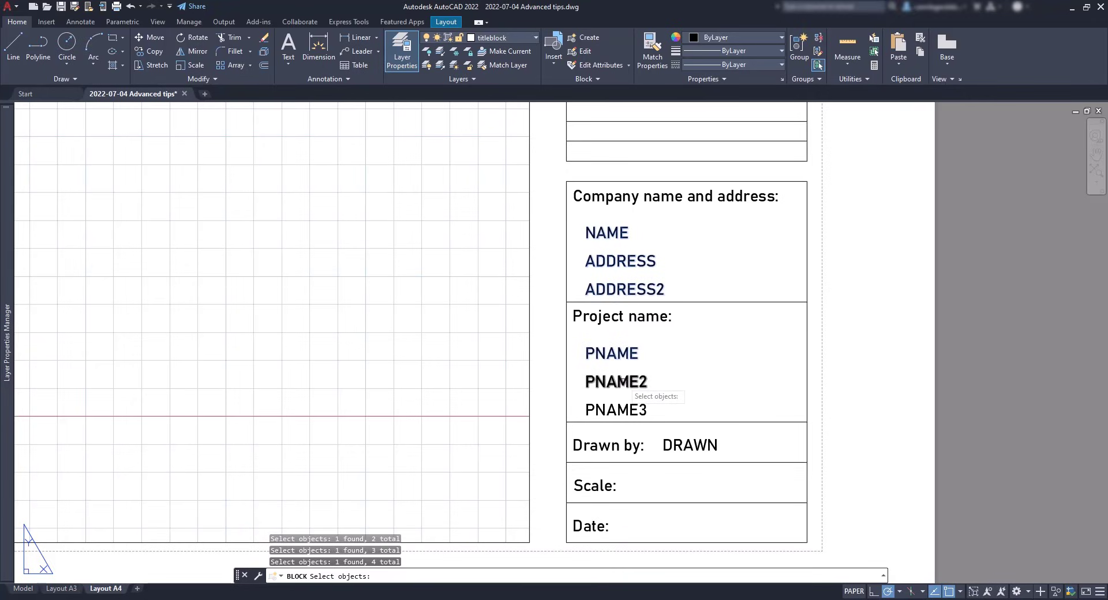
left_click(640, 383)
left_click(623, 408)
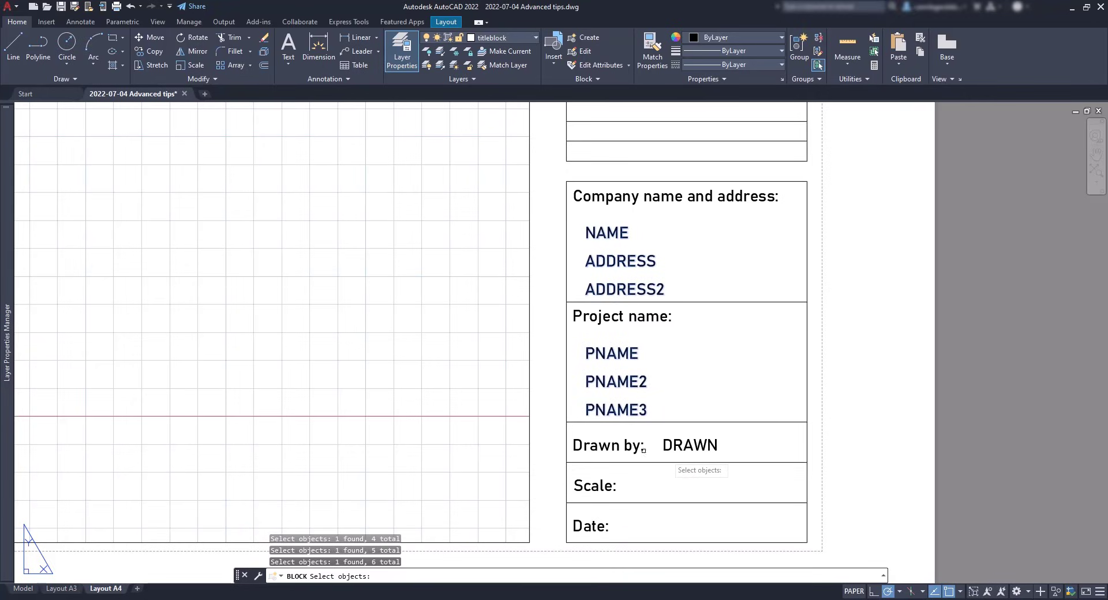
left_click(684, 450)
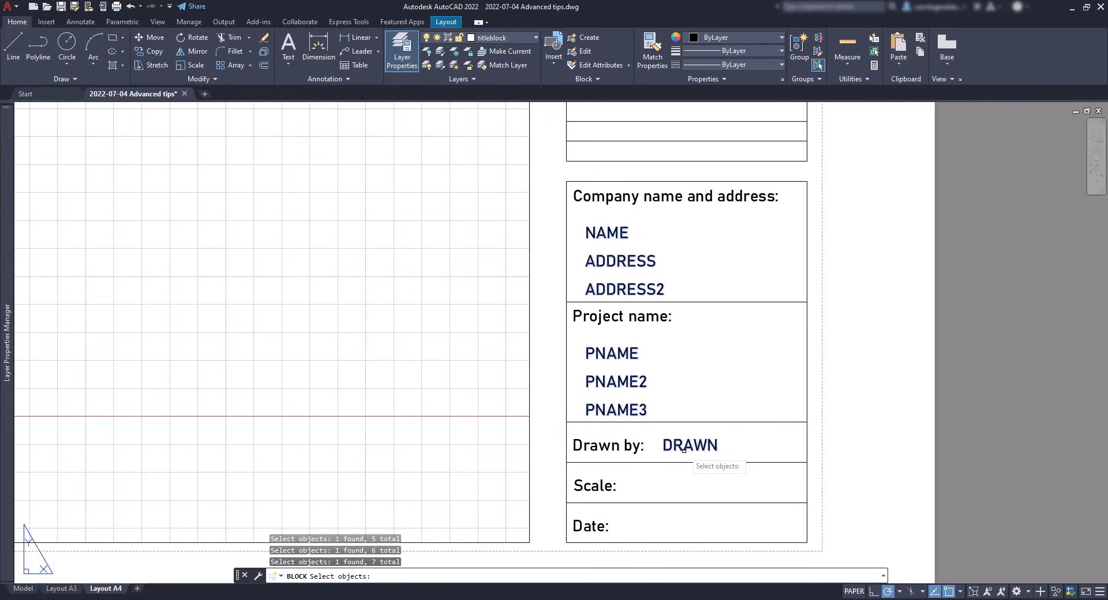
Window-select the whole title block to add its remaining objects
scroll(548, 369, "down", 6)
left_click(645, 439)
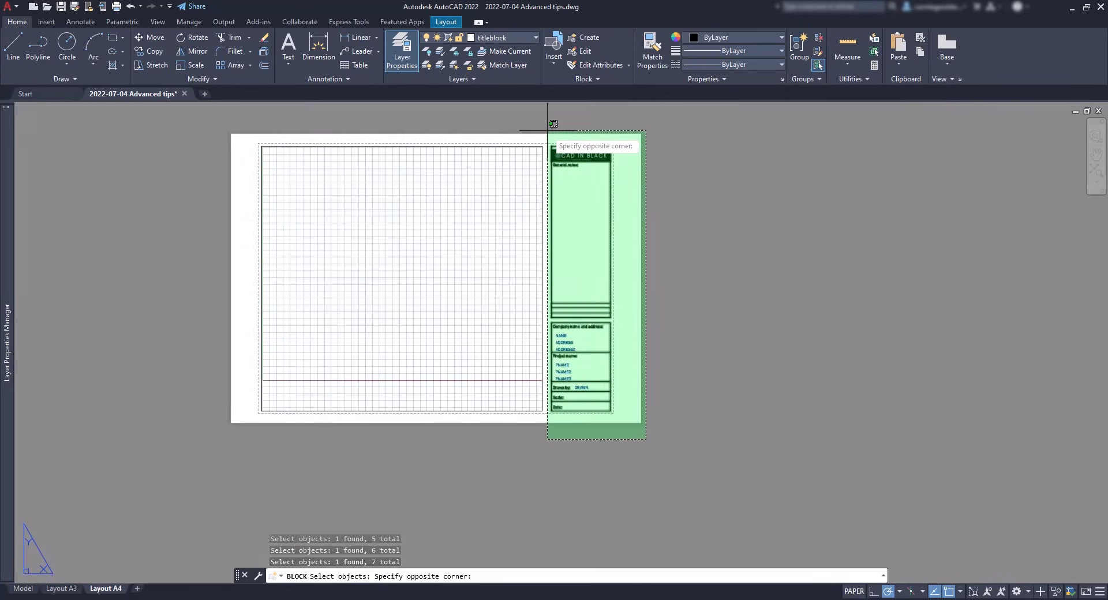
left_click(547, 130)
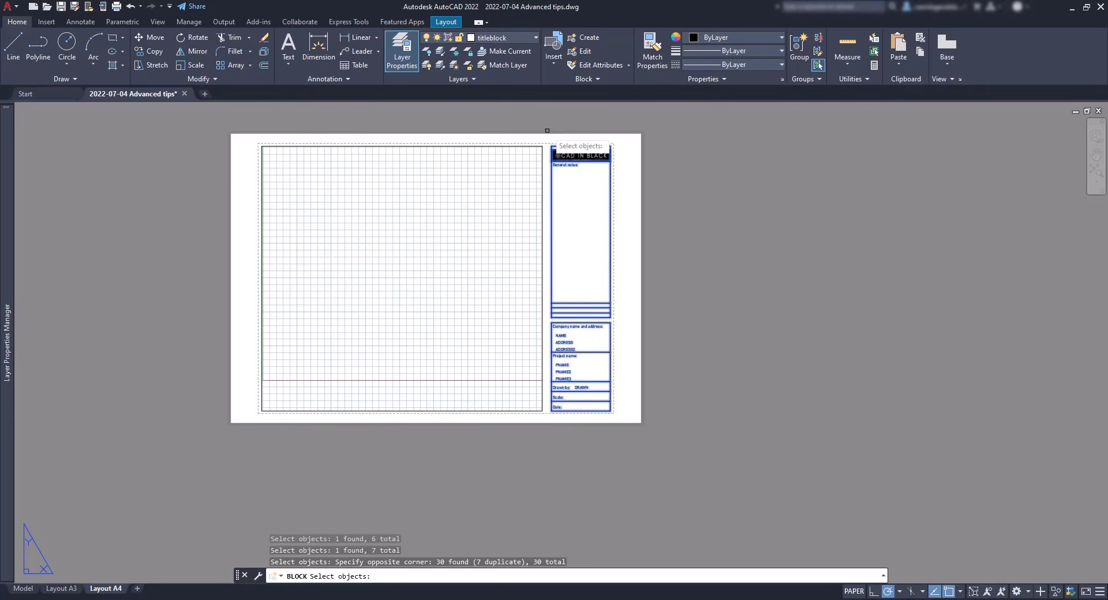
Finish the block and enter 'Cad in Black' as the company name attribute
key("Return")
left_click_drag(679, 143, 790, 136)
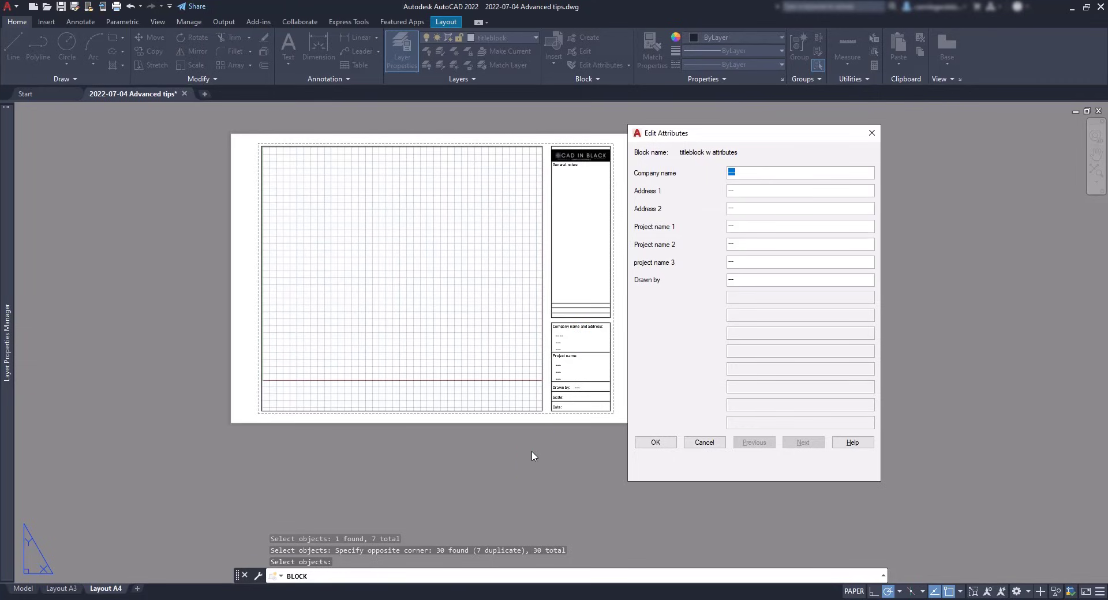
type("Cad in Black")
left_click(646, 444)
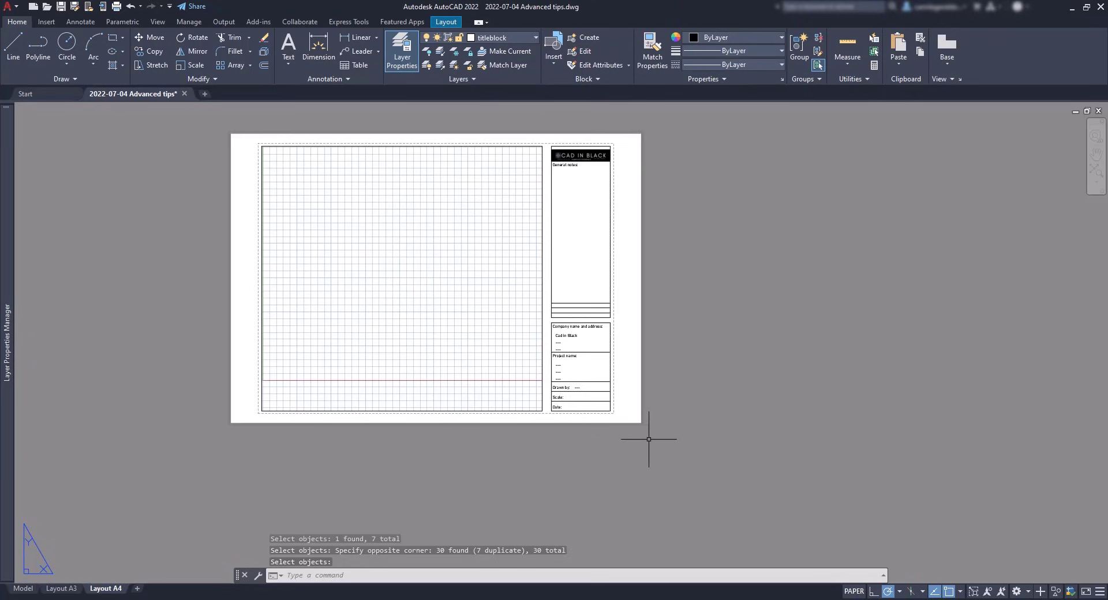
Change the block's ADDRESS attribute to 'street'
scroll(604, 377, "up", 6)
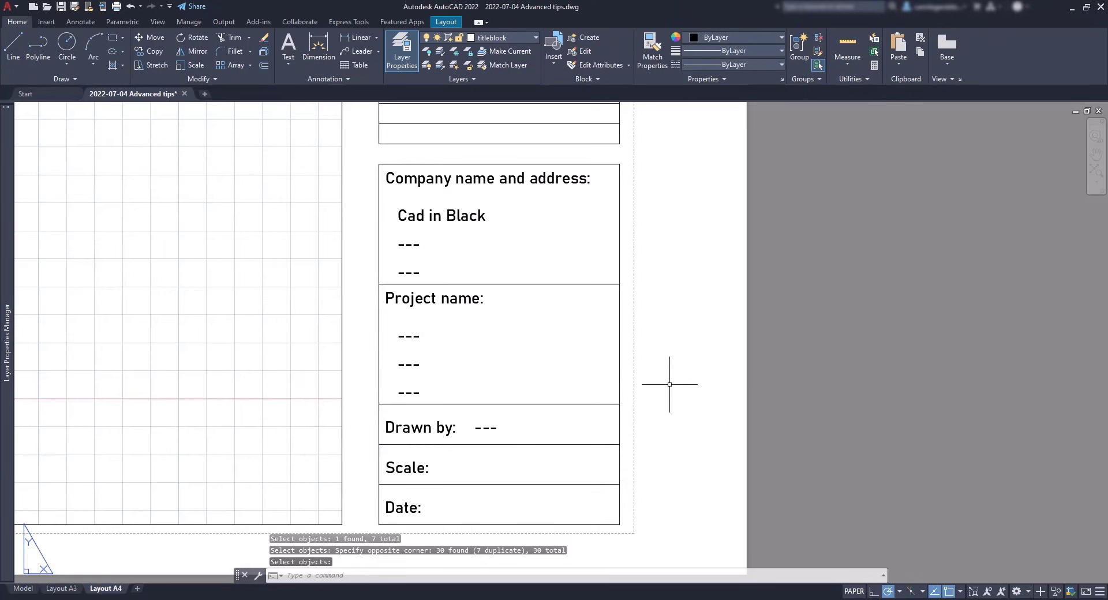
scroll(673, 383, "down", 3)
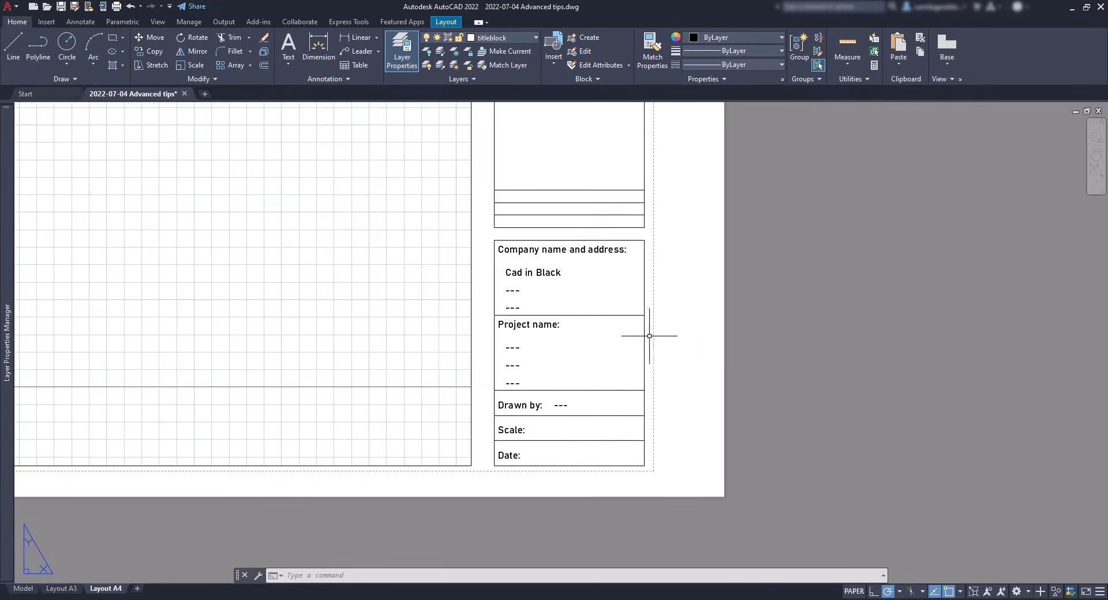
double_click(639, 317)
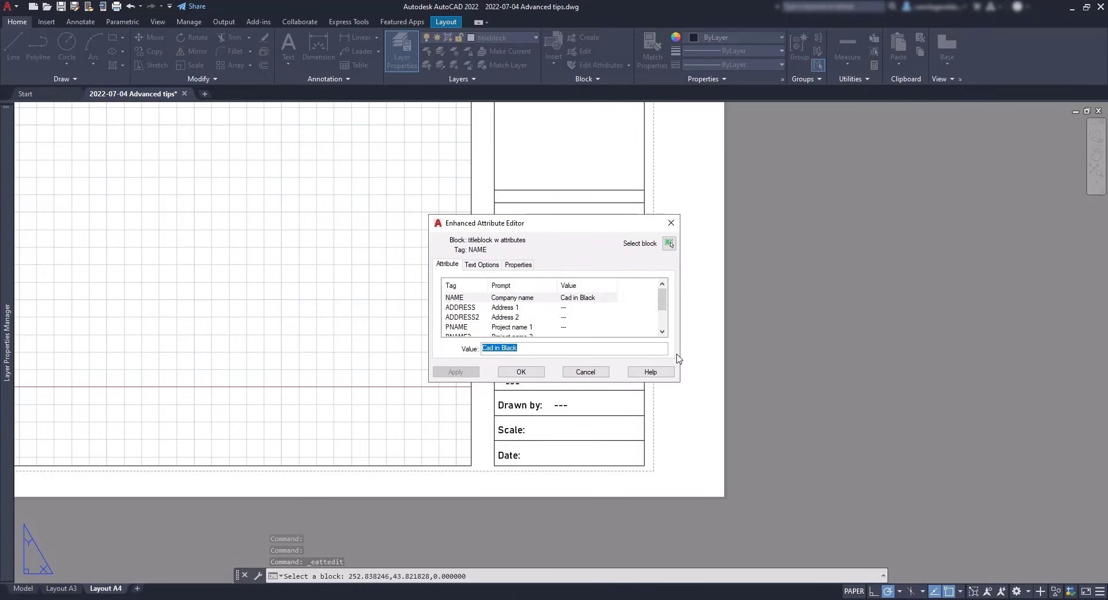
left_click(524, 309)
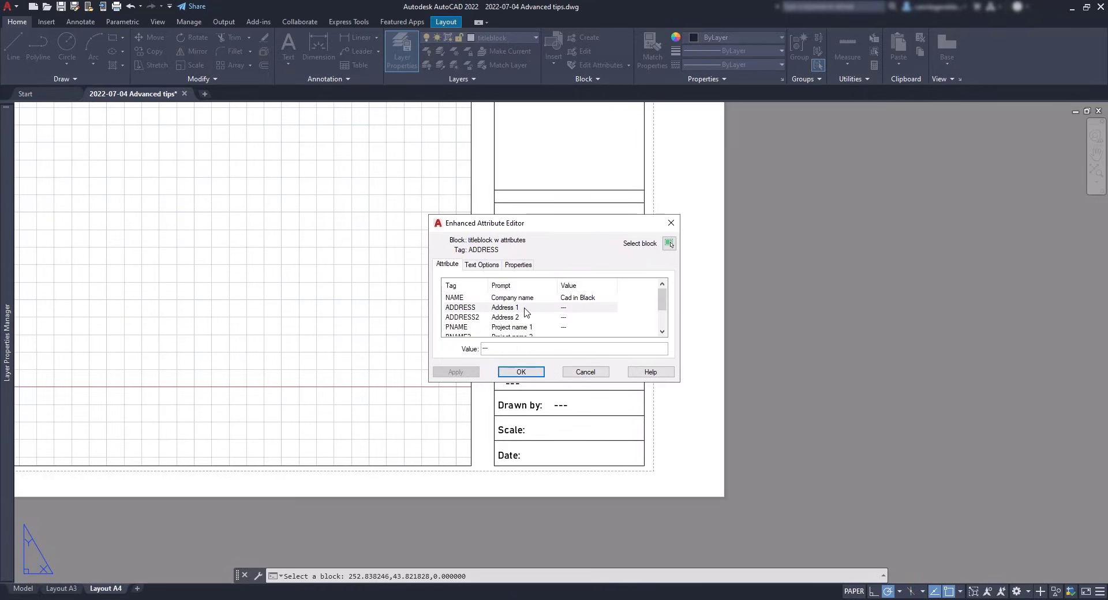
type("street")
left_click(521, 372)
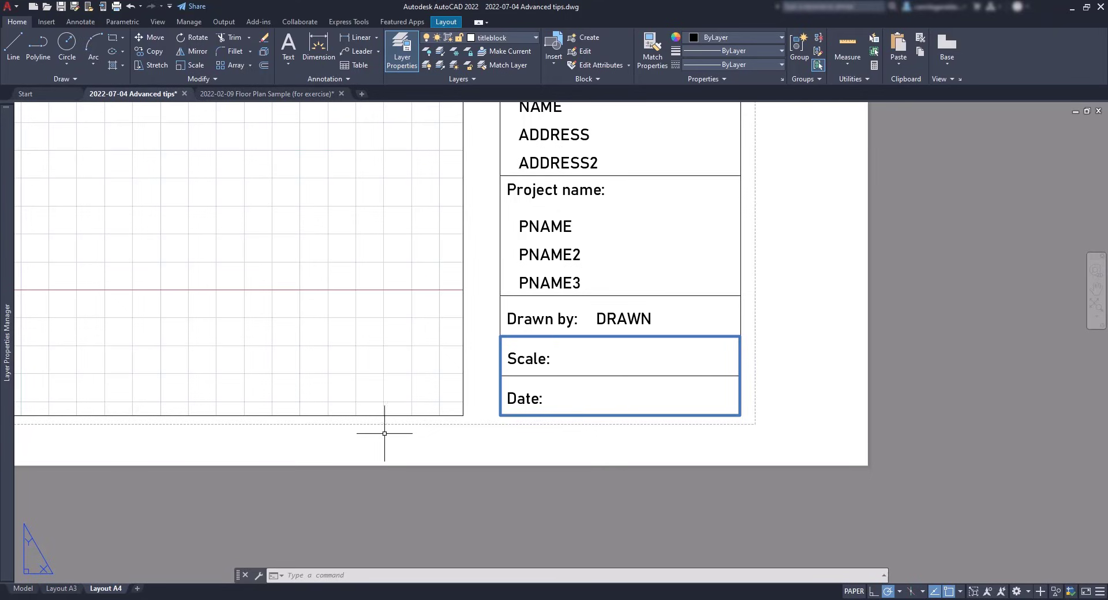
Turn the support lines layer back on from the Layer dropdown
left_click(523, 36)
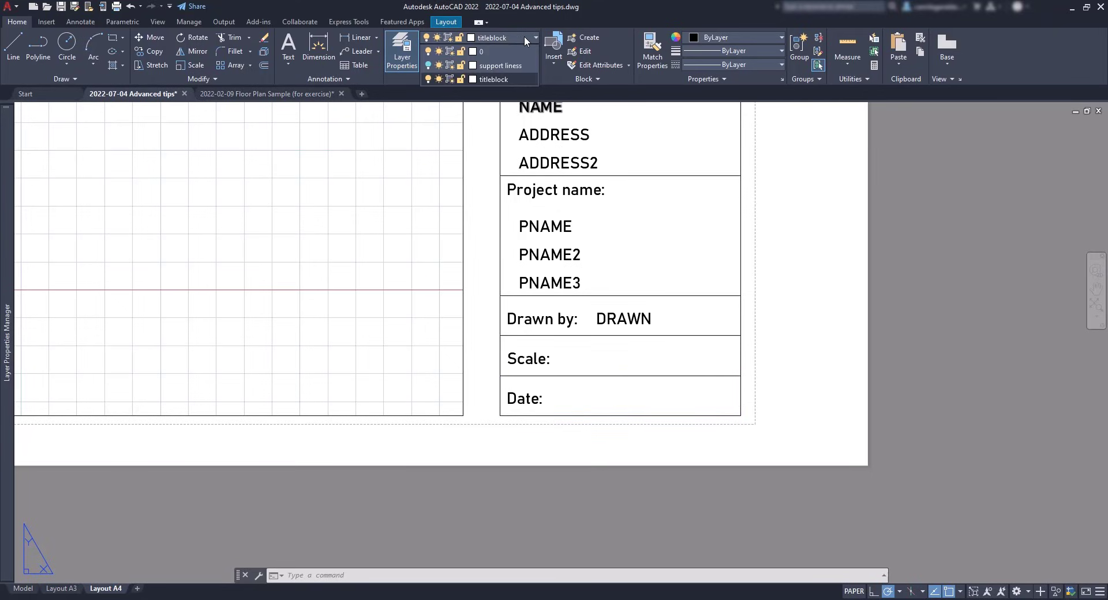
left_click(430, 65)
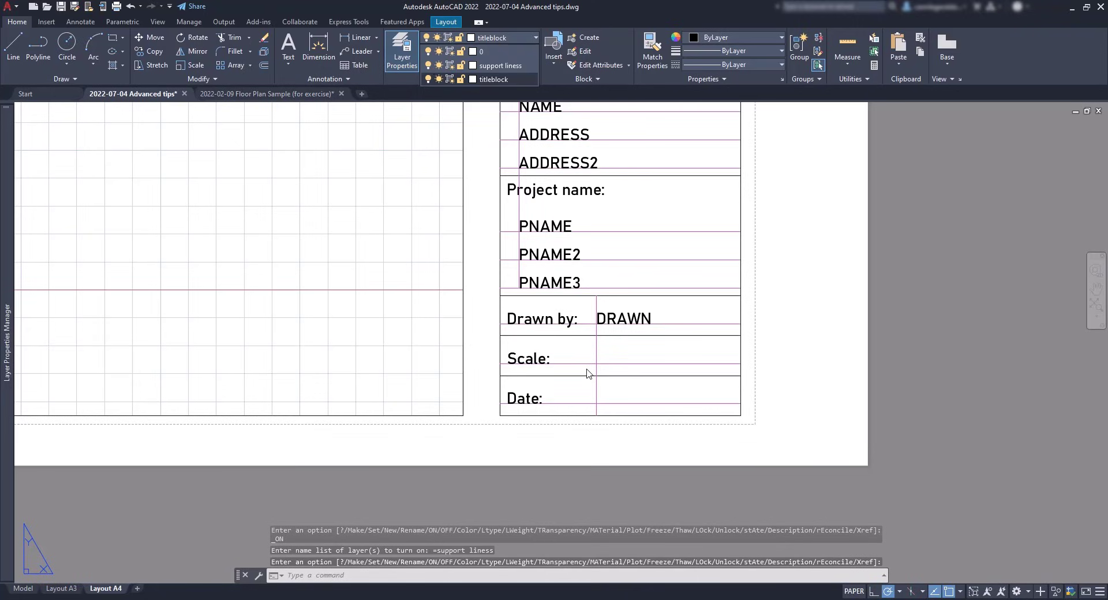
left_click(612, 362)
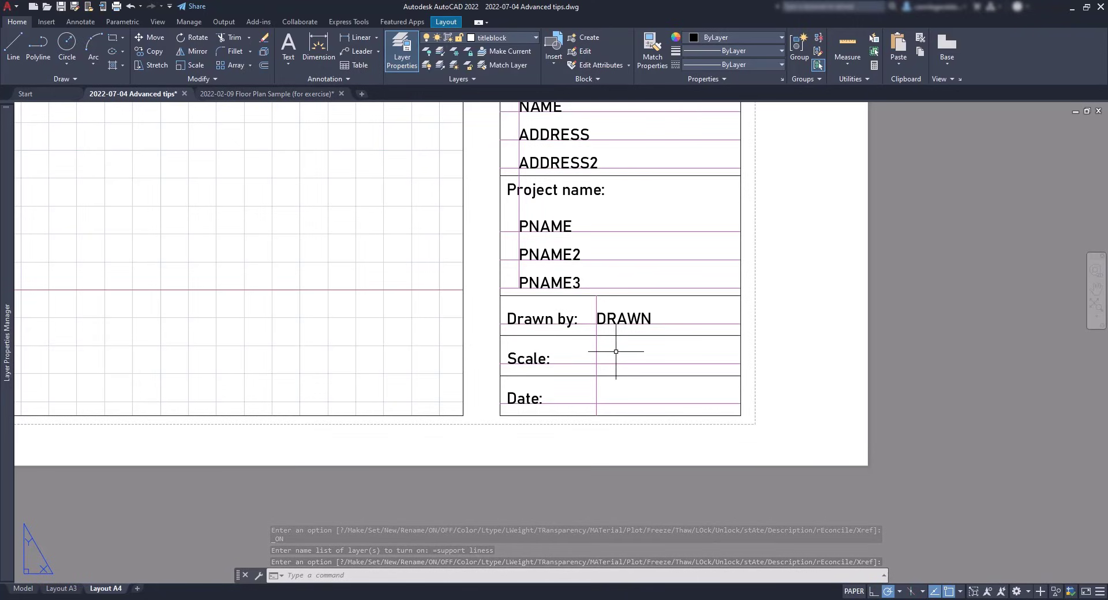
Begin single-line text in the title block's Scale cell with rotation 0
key("Escape")
key("Escape")
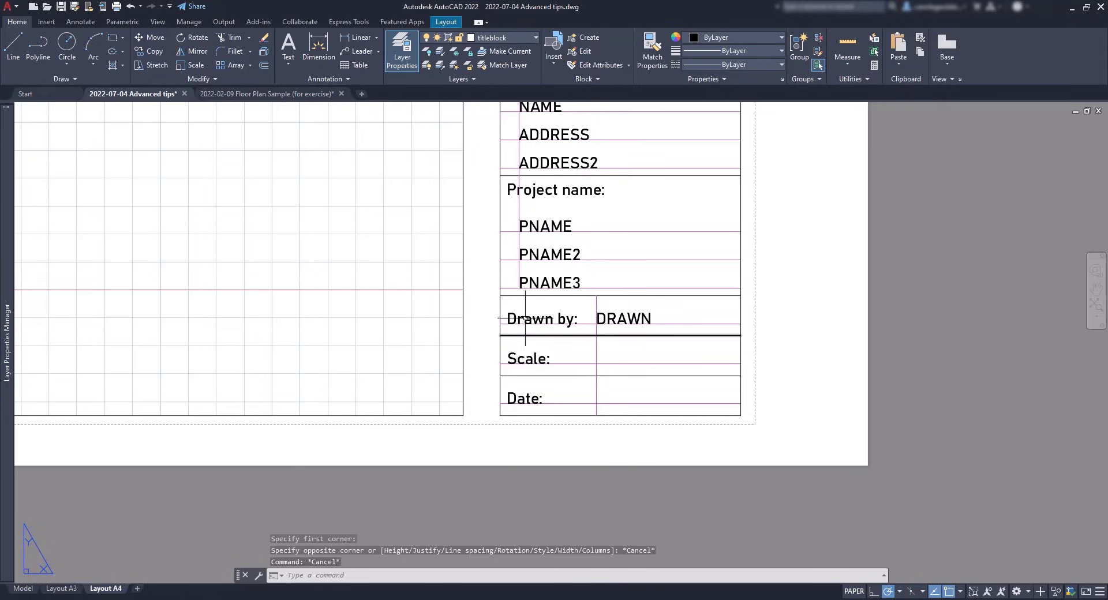
left_click(90, 25)
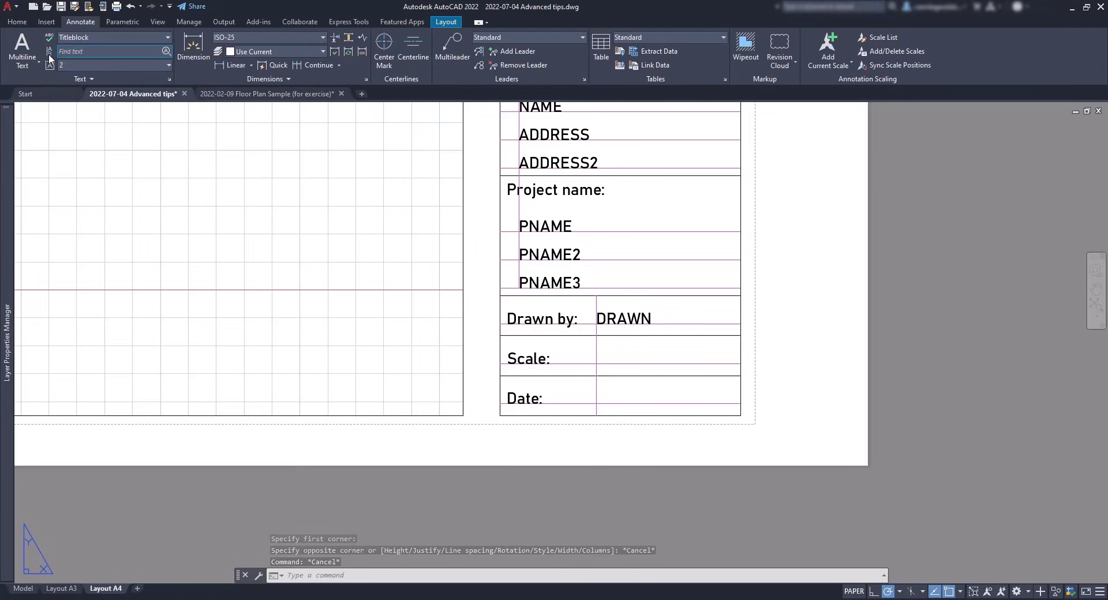
left_click(32, 63)
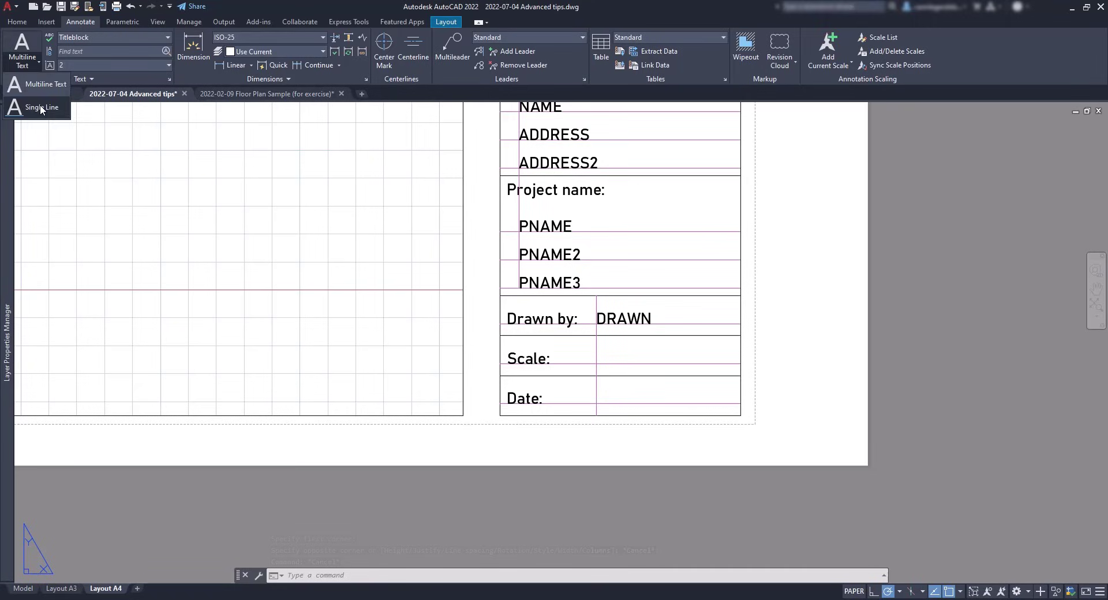
left_click(39, 106)
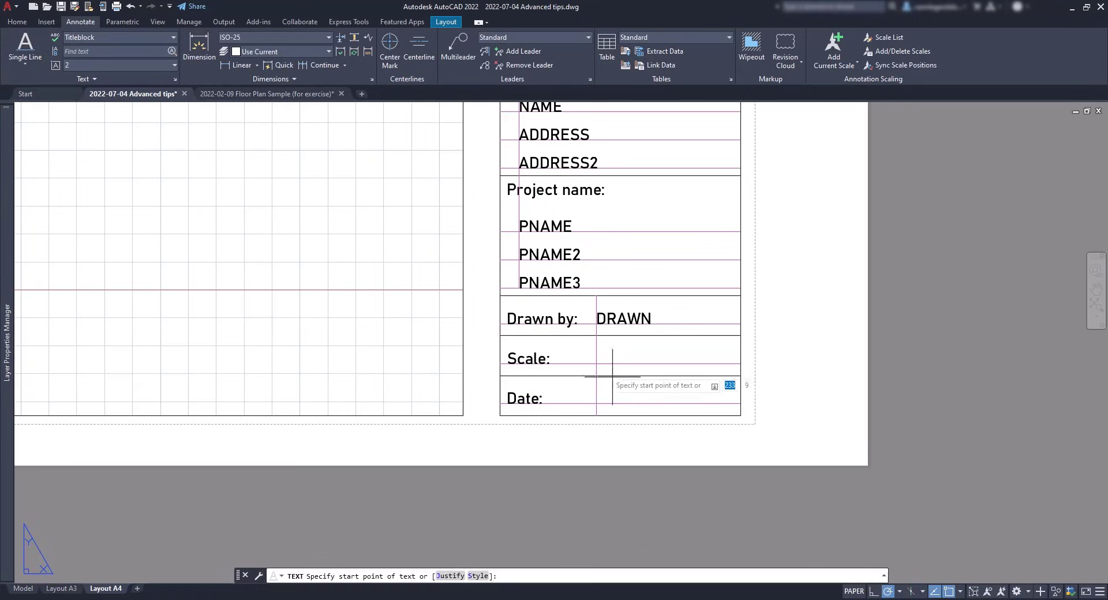
left_click(593, 365)
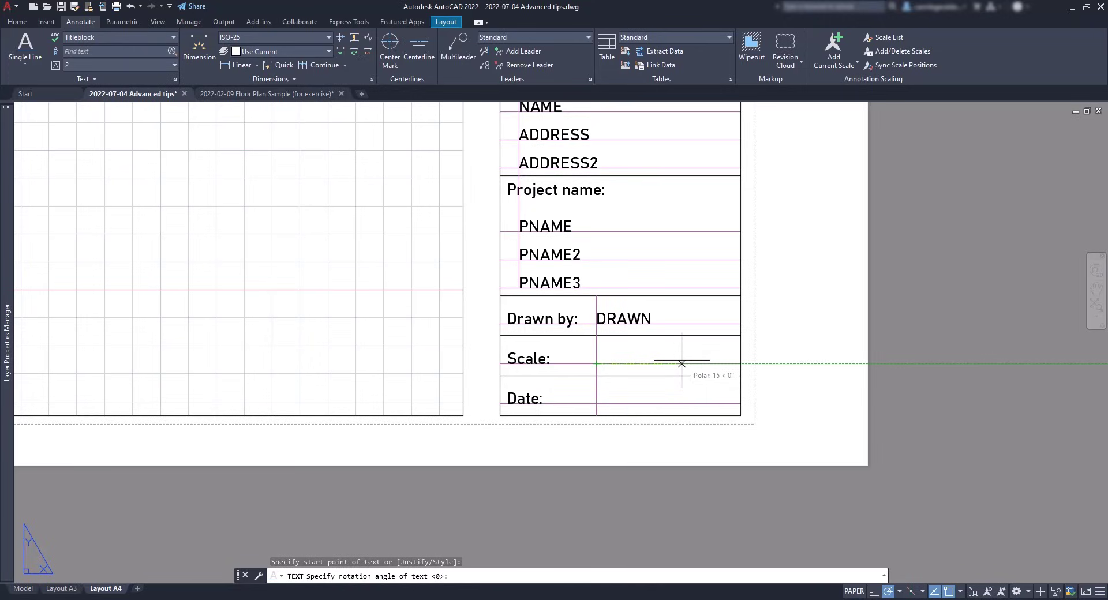
key("Return")
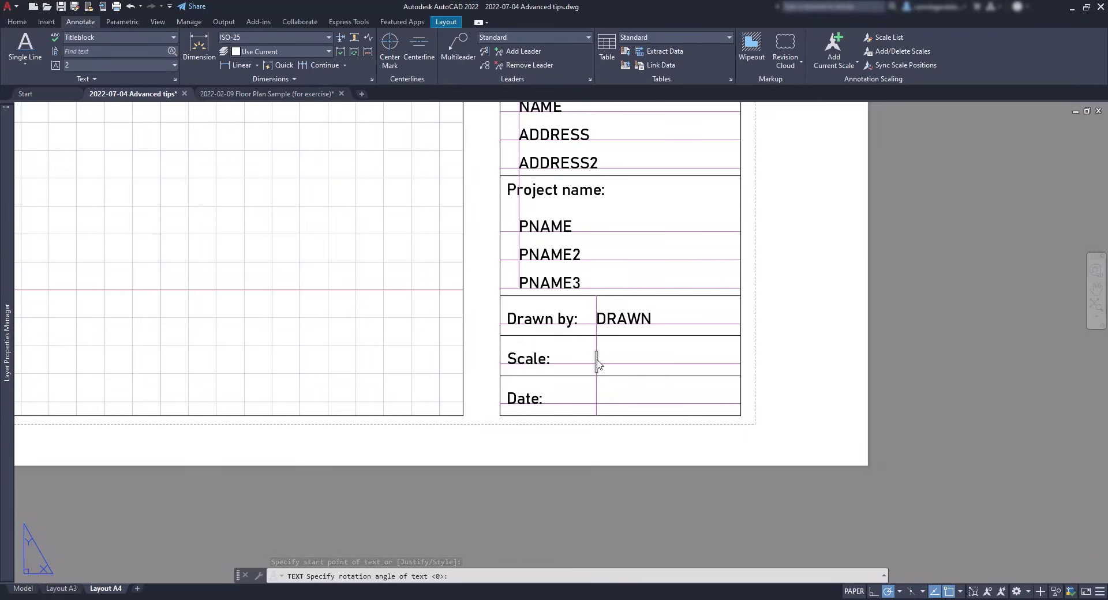
scroll(597, 362, "up", 2)
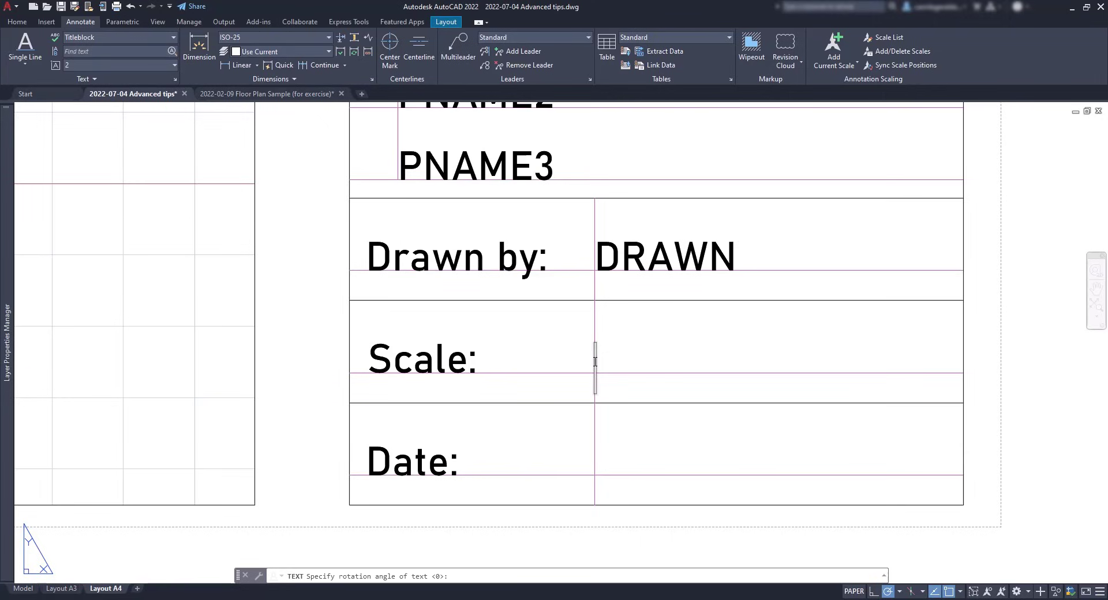
Insert an Object field showing the viewport's custom scale in 1:# format
right_click(594, 362)
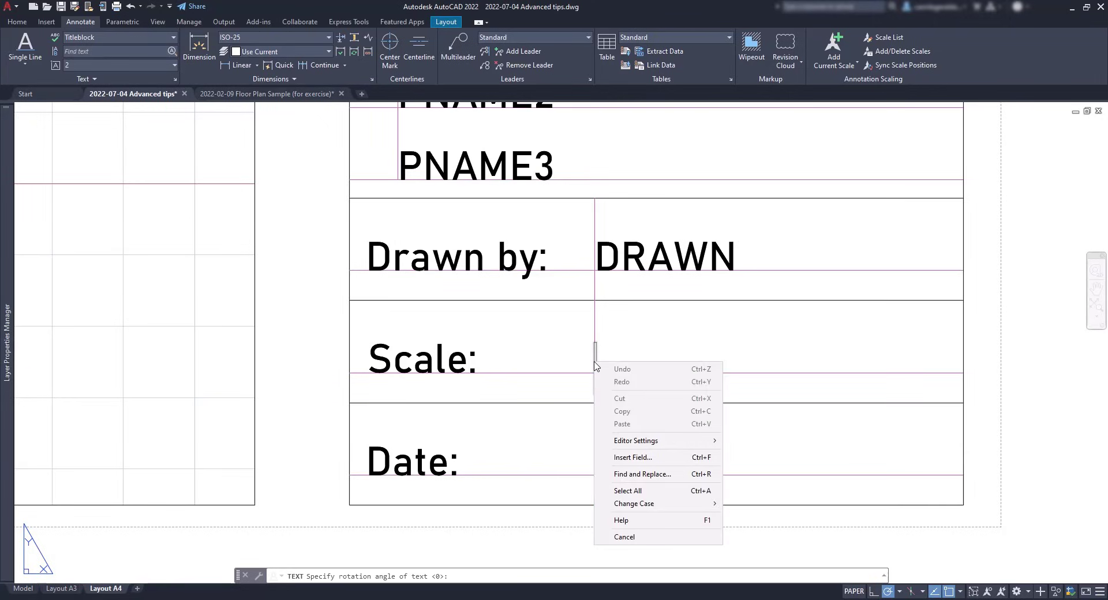
left_click(633, 457)
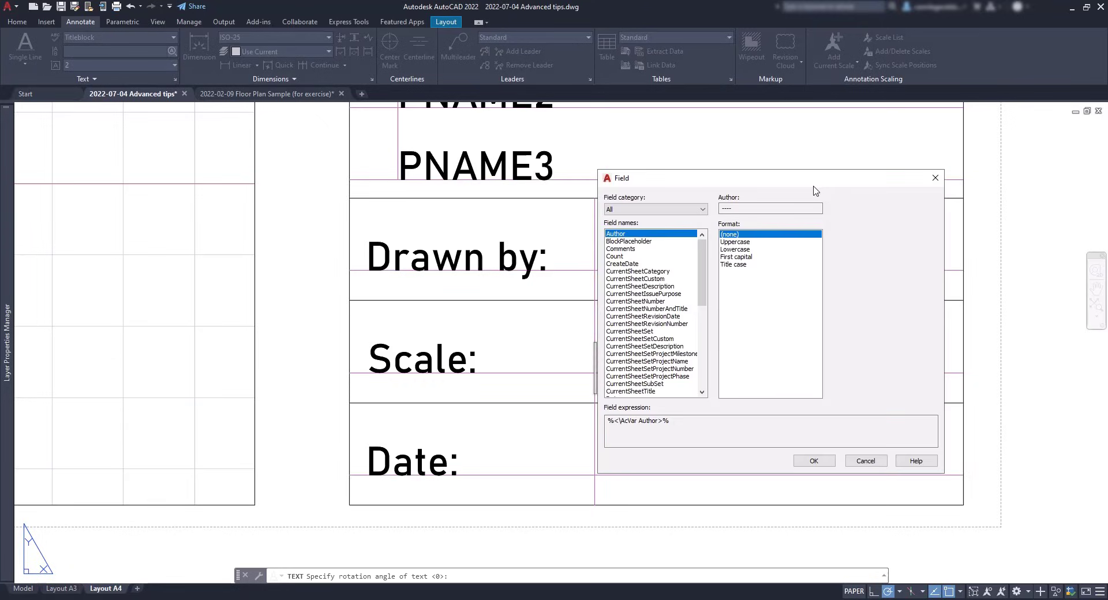
left_click(697, 210)
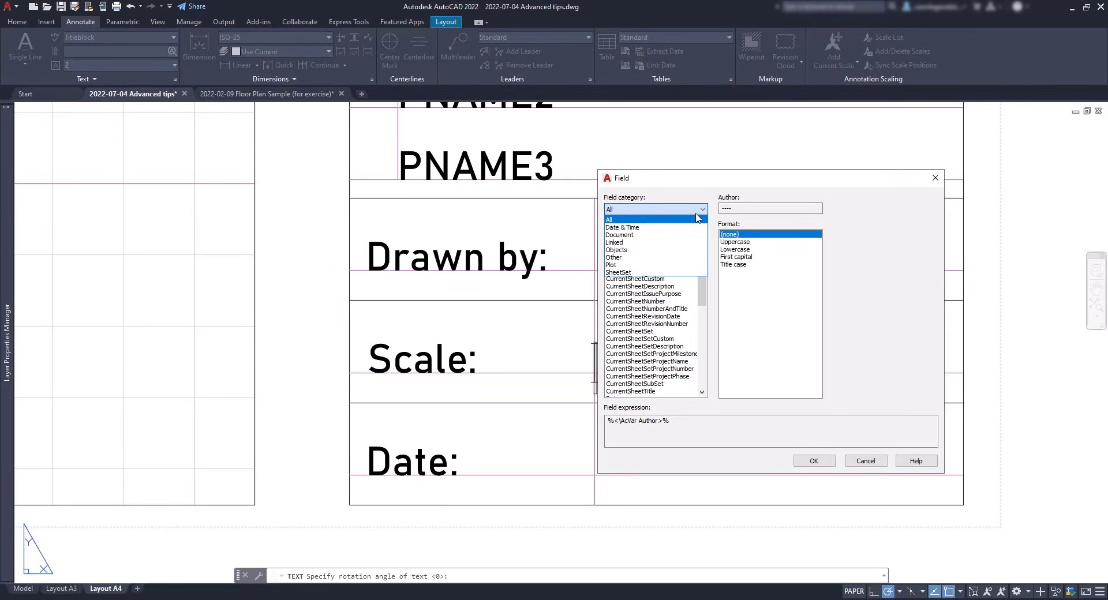
left_click(689, 251)
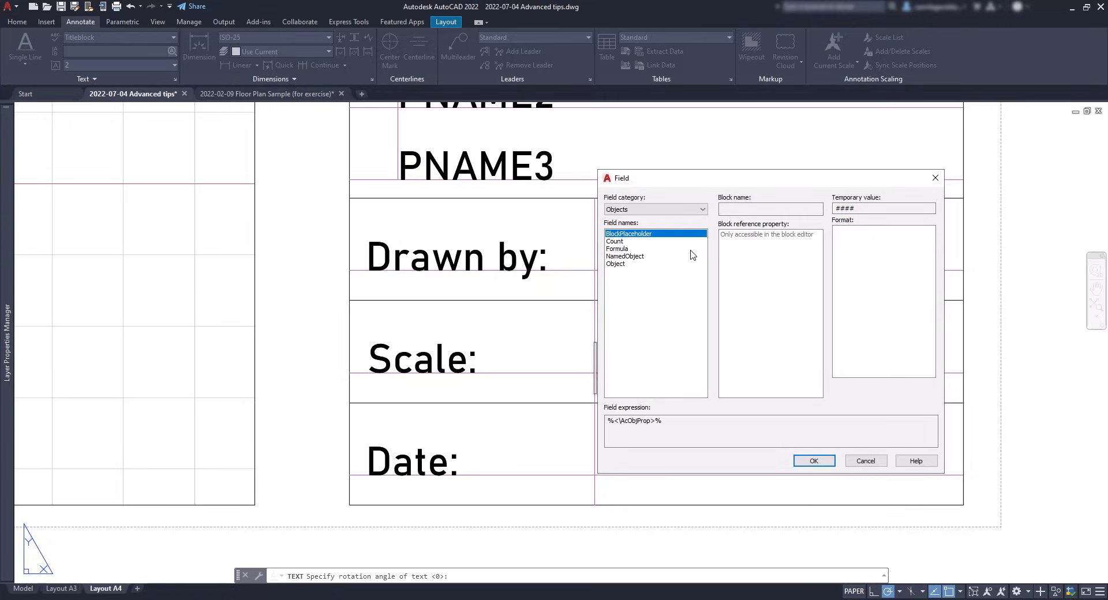
left_click(635, 265)
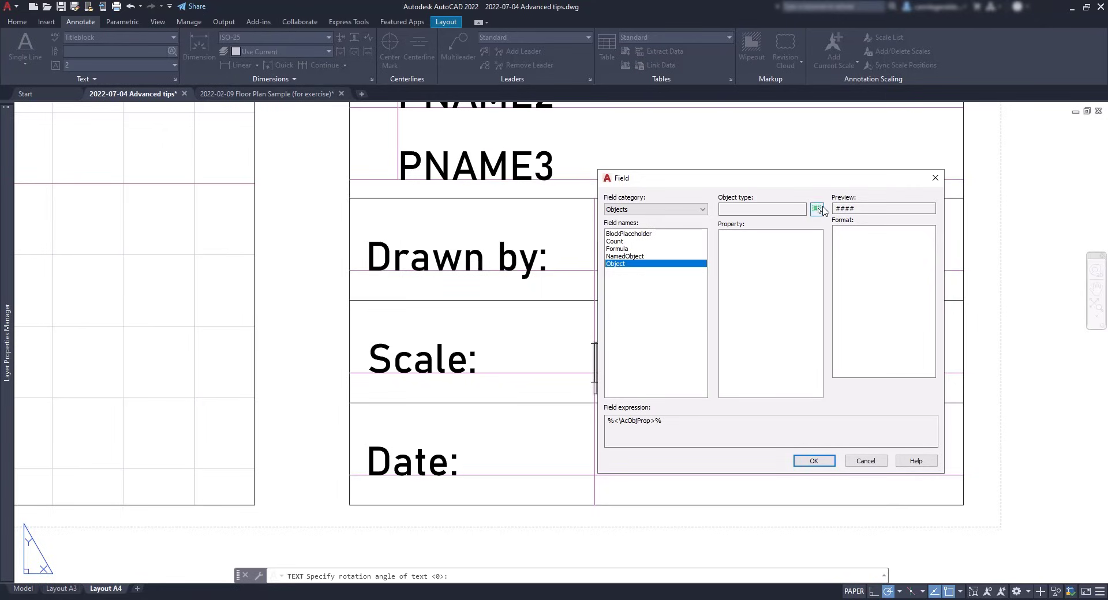
left_click(817, 210)
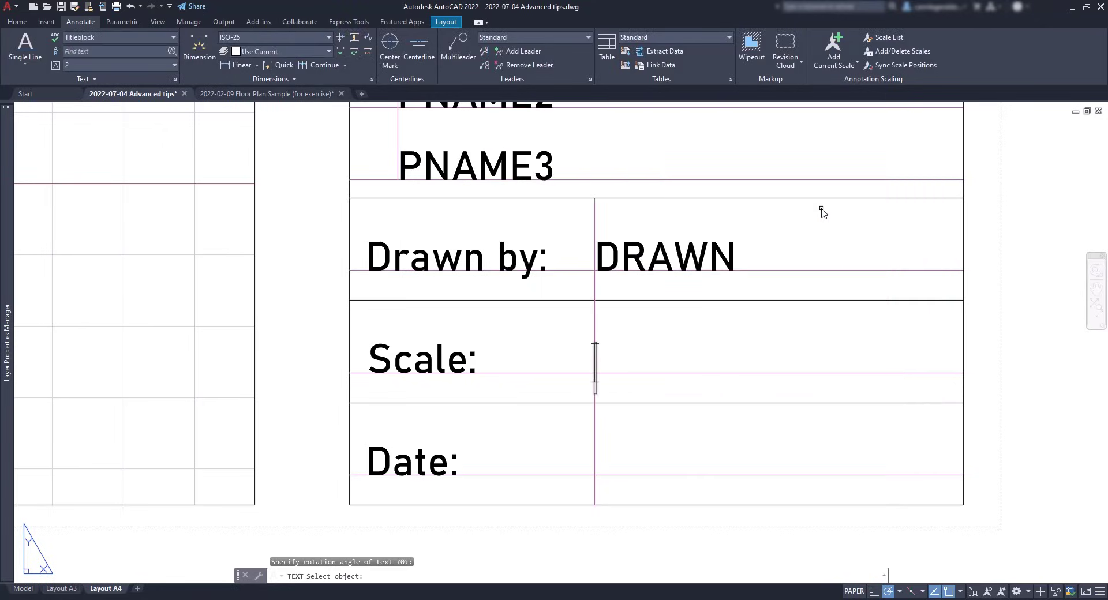
scroll(328, 285, "down", 6)
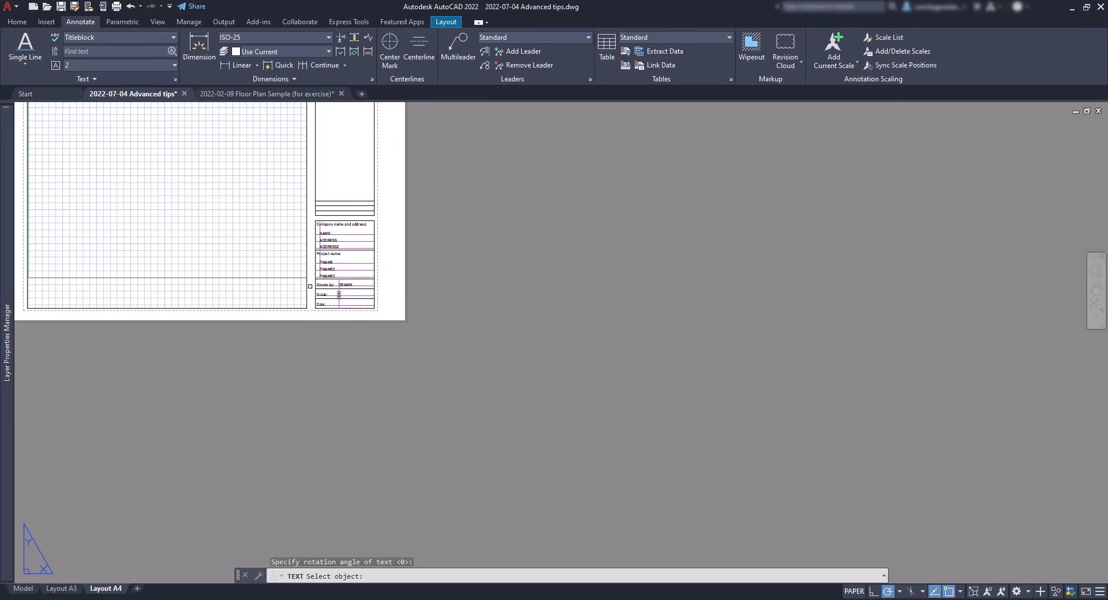
left_click(306, 286)
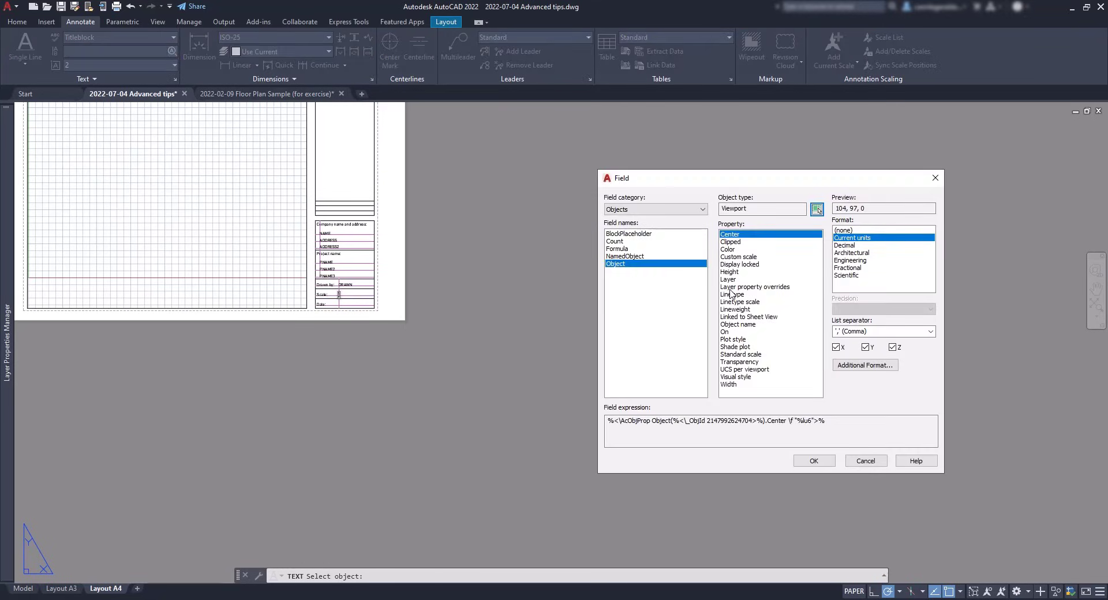
left_click(753, 257)
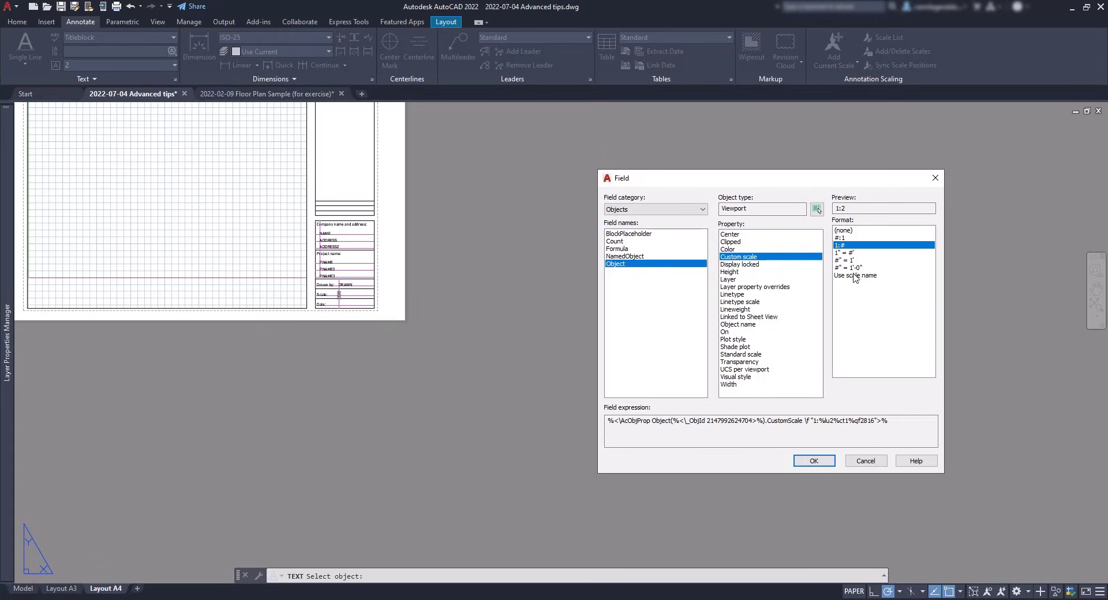
left_click(814, 460)
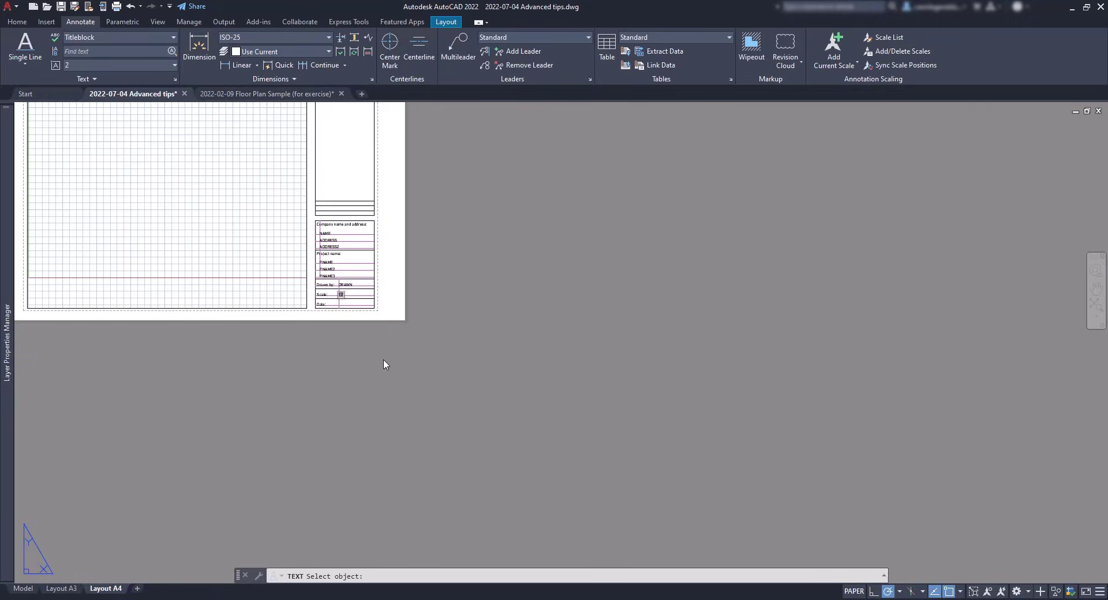
Finish the Scale text and pan to view the whole A4 sheet
scroll(328, 298, "up", 6)
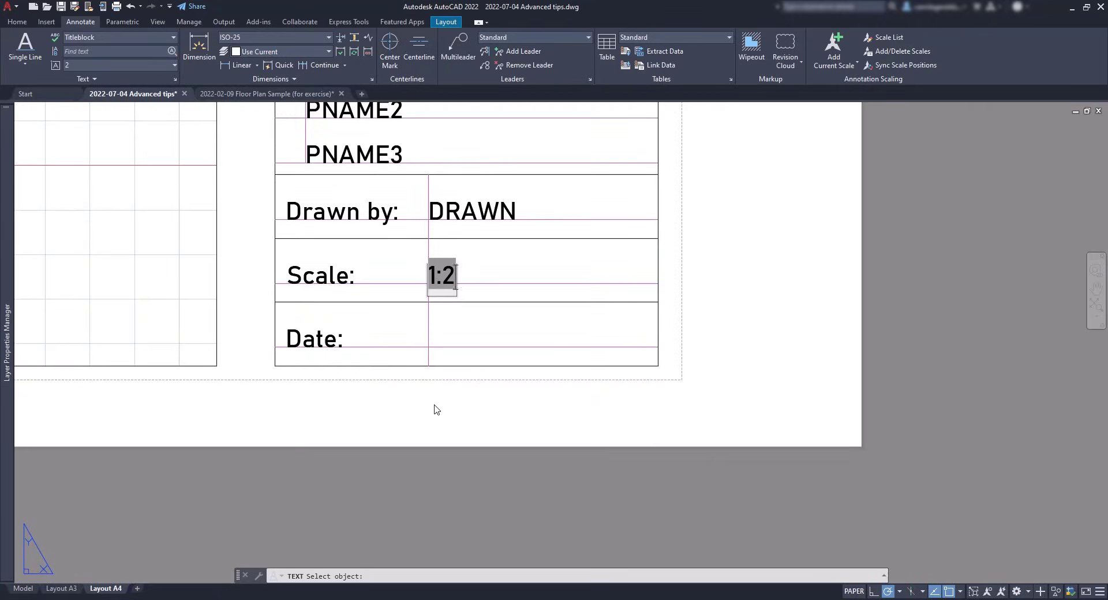
left_click(436, 409)
scroll(497, 379, "down", 6)
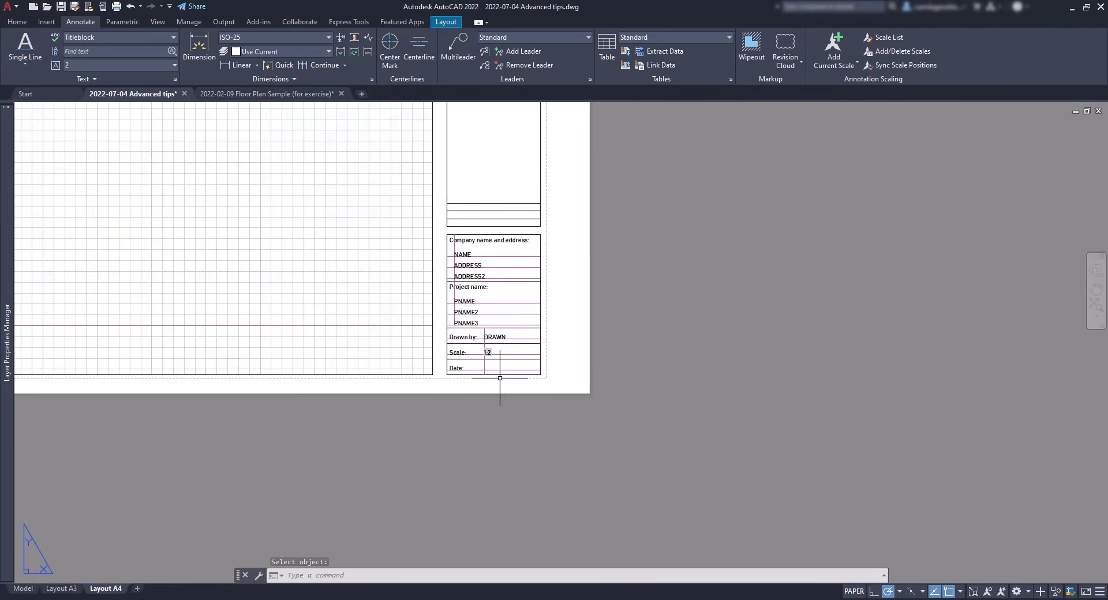
middle_click_drag(263, 237, 517, 413)
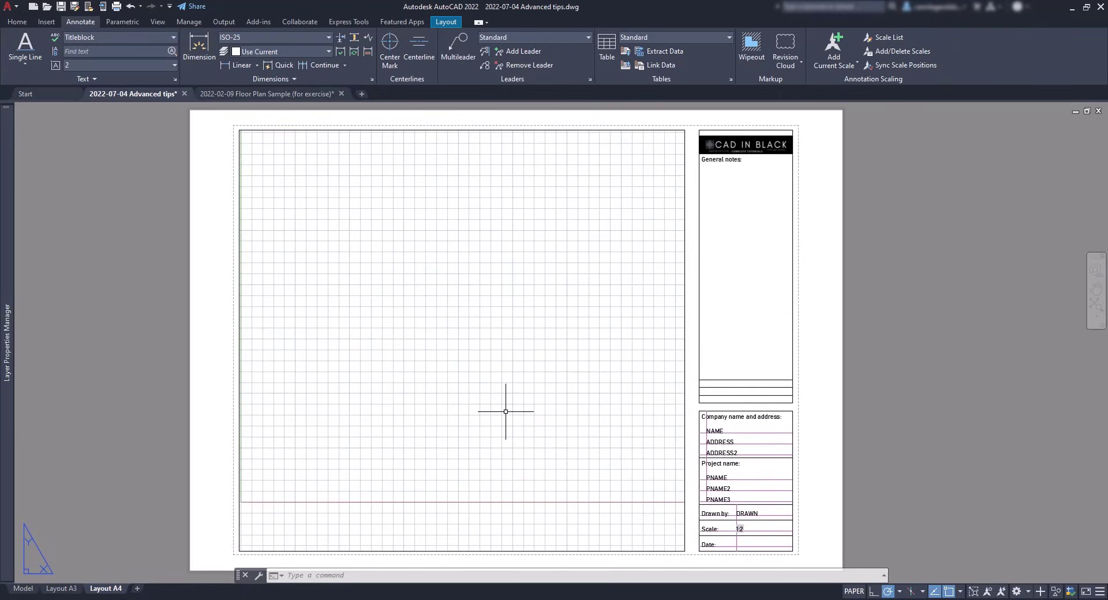
Copy the whole Floor Plan Sample plan with a base point, then return to Advanced tips' model space
left_click(246, 92)
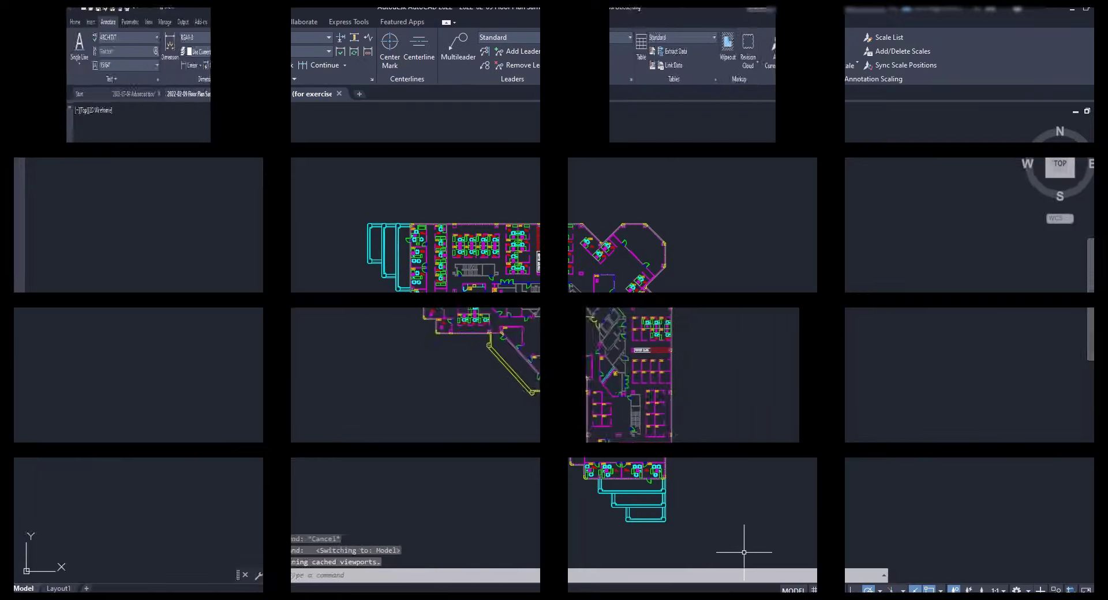
left_click(767, 556)
left_click(318, 172)
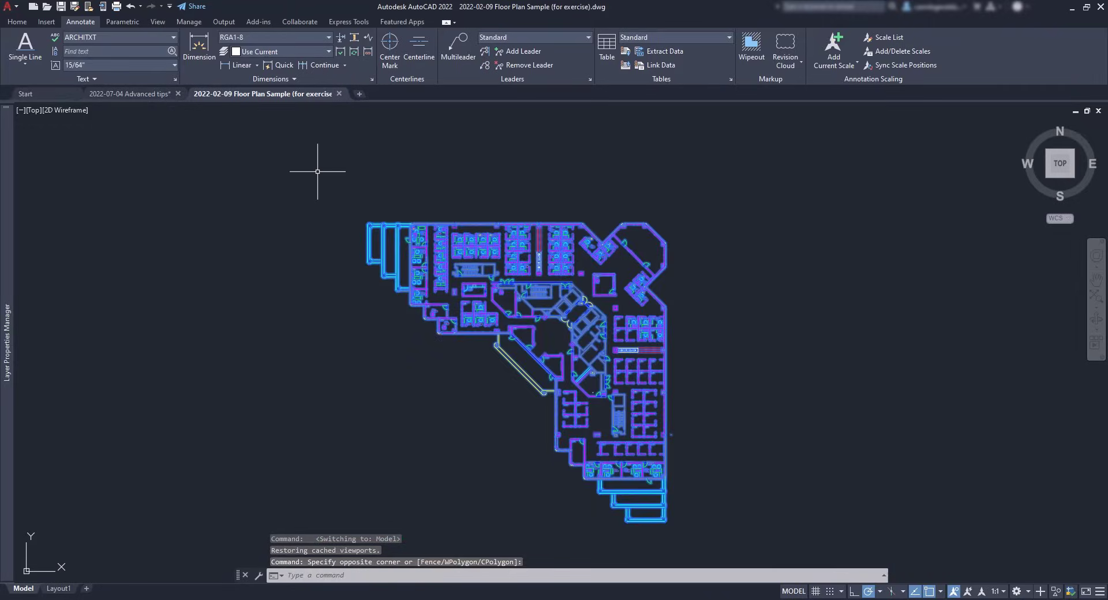
key("ctrl+c")
right_click(330, 208)
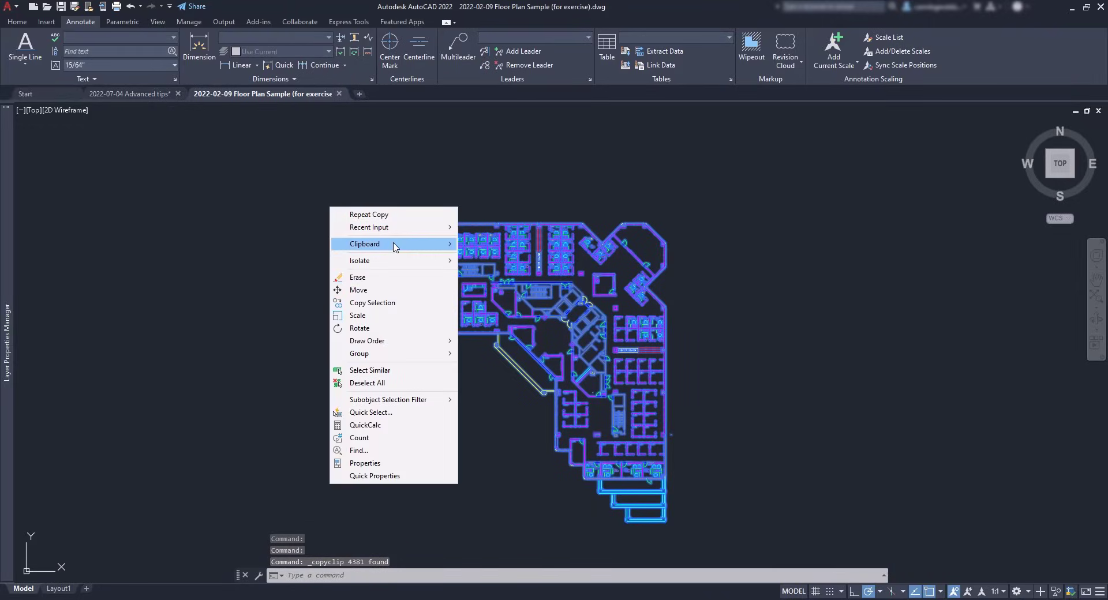
mouse_move(440, 244)
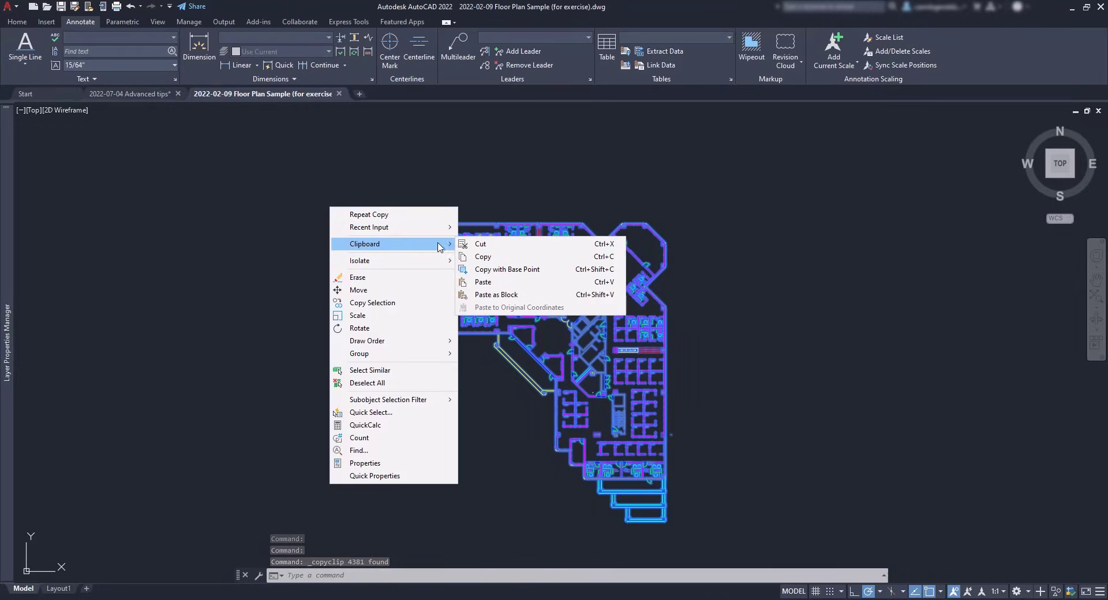
left_click(506, 269)
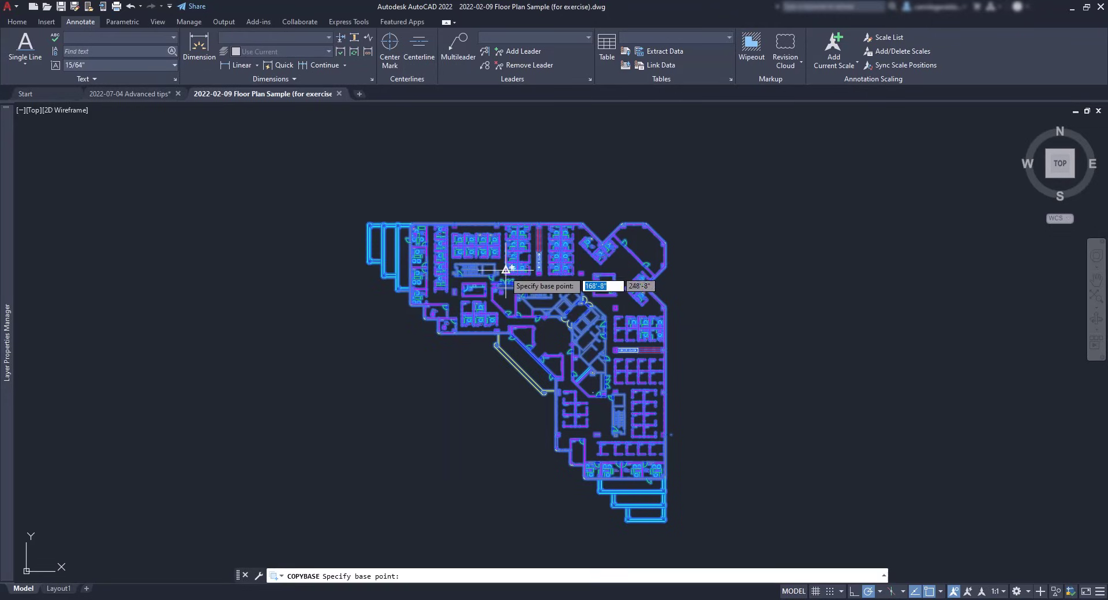
left_click(130, 94)
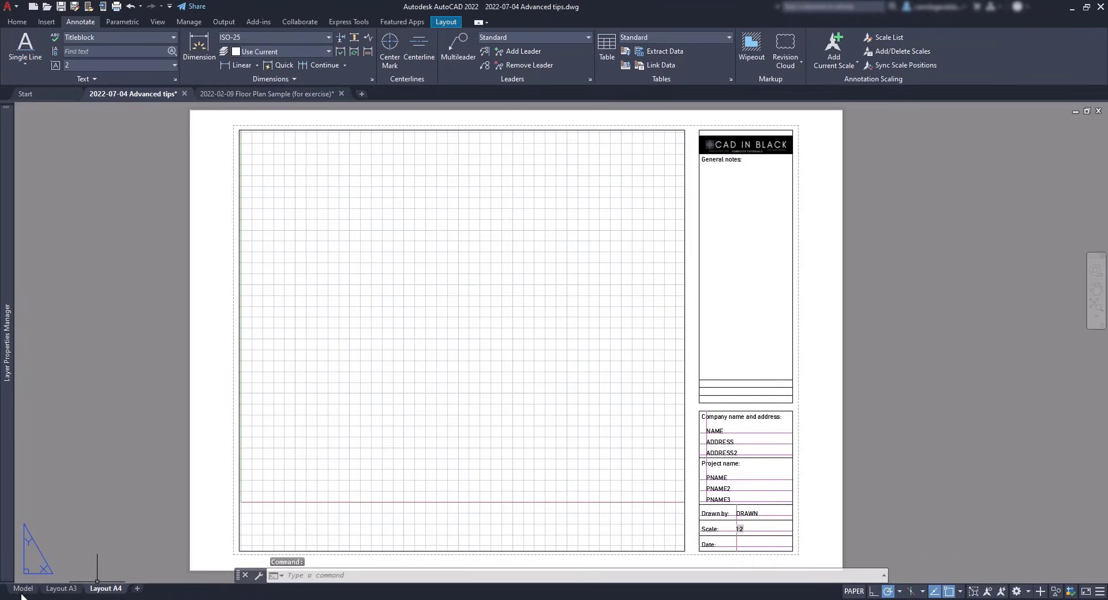
left_click(23, 588)
Paste the floor plan as a block with its insertion point at 0,0
right_click(342, 312)
mouse_move(404, 348)
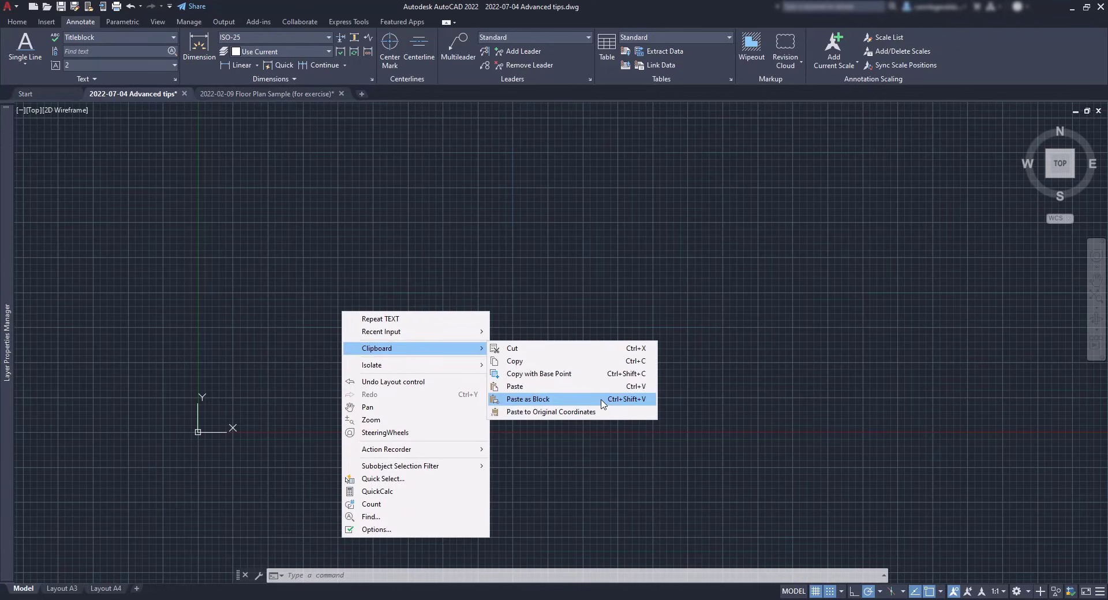
left_click(601, 400)
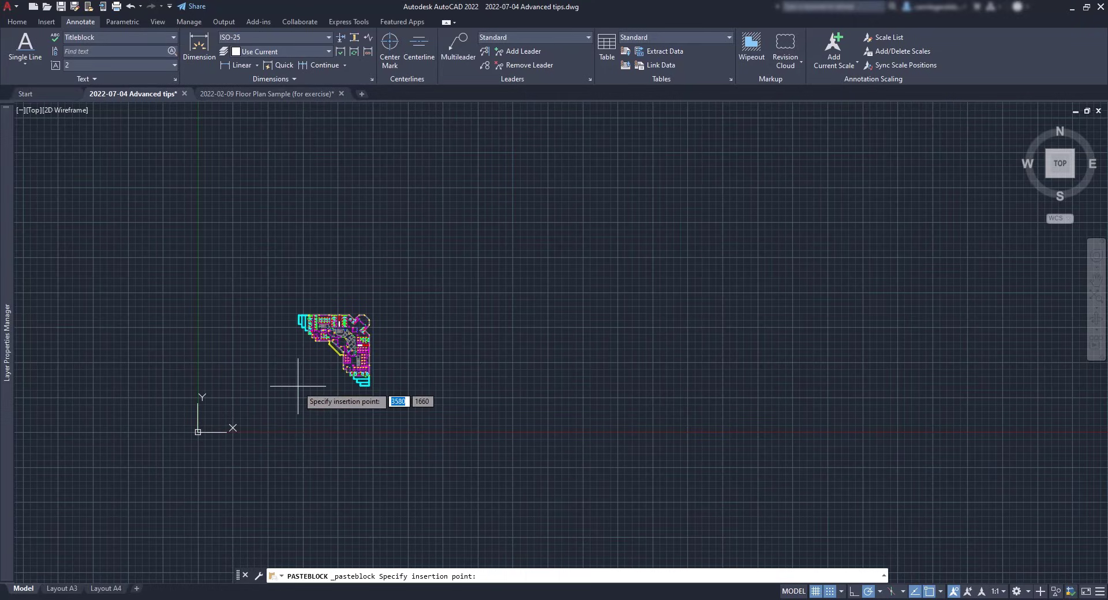
type("0")
key("Tab")
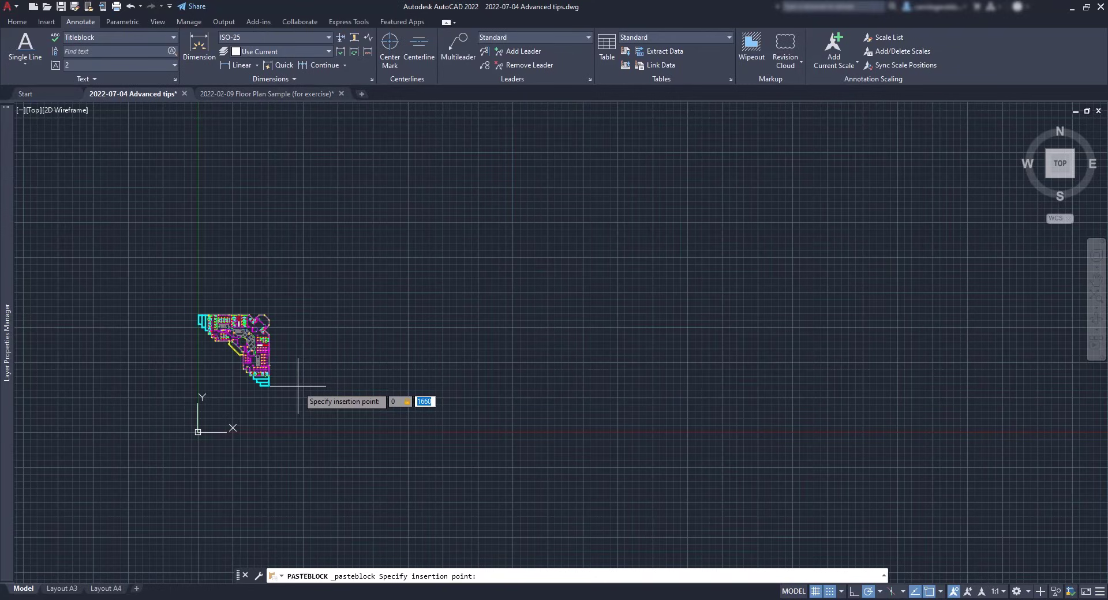
type("0")
key("Return")
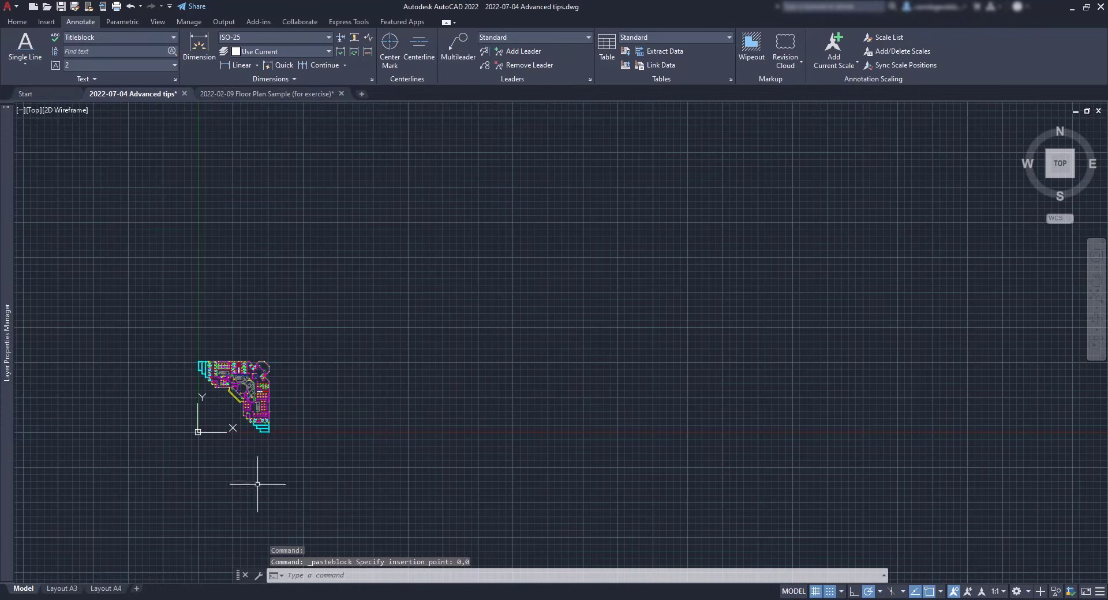
mouse_move(57, 593)
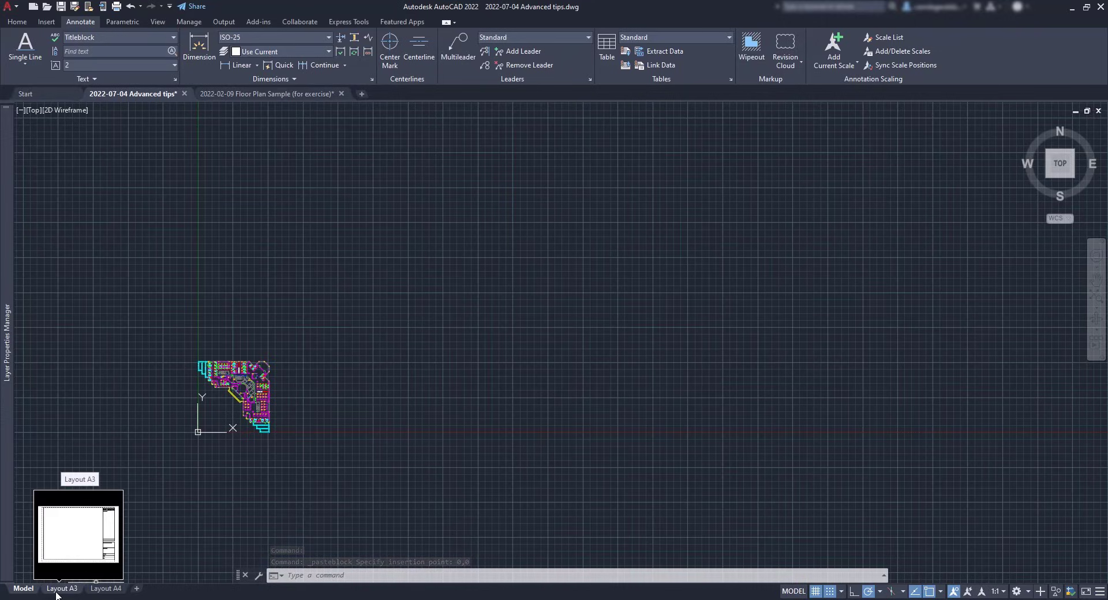
On the Layout A4 sheet, activate the viewport and zoom to show the whole floor plan
left_click(103, 592)
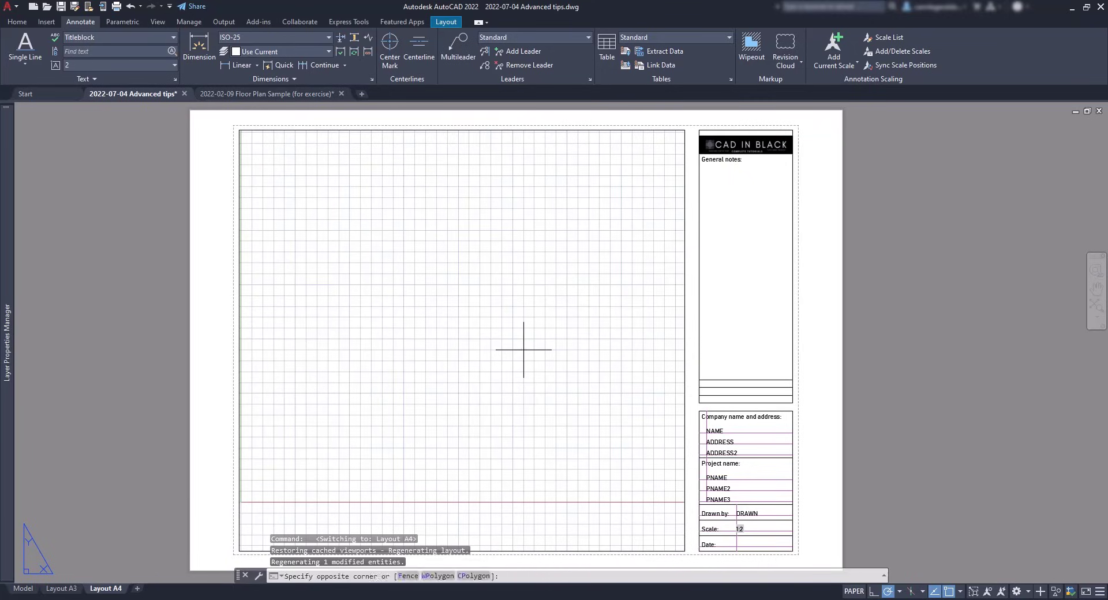
double_click(523, 349)
type("z")
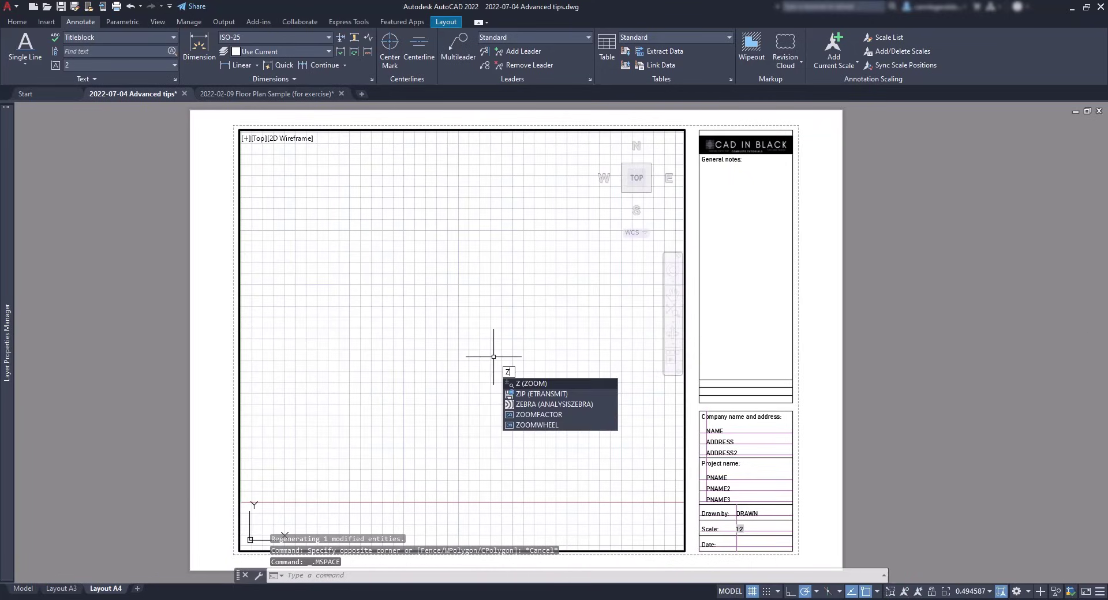
key("Return")
type("a")
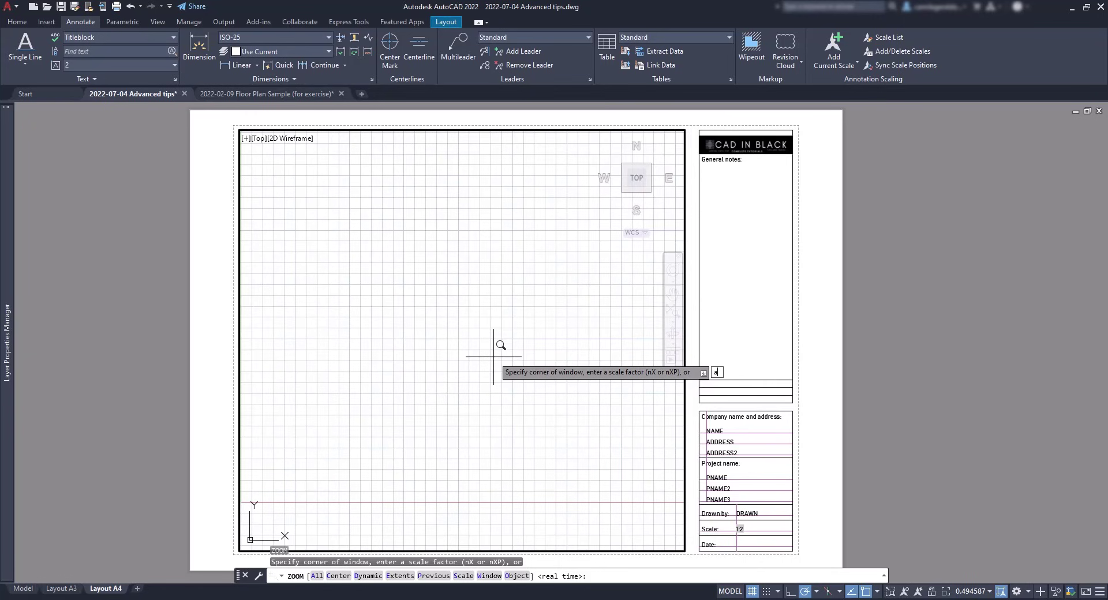
key("Return")
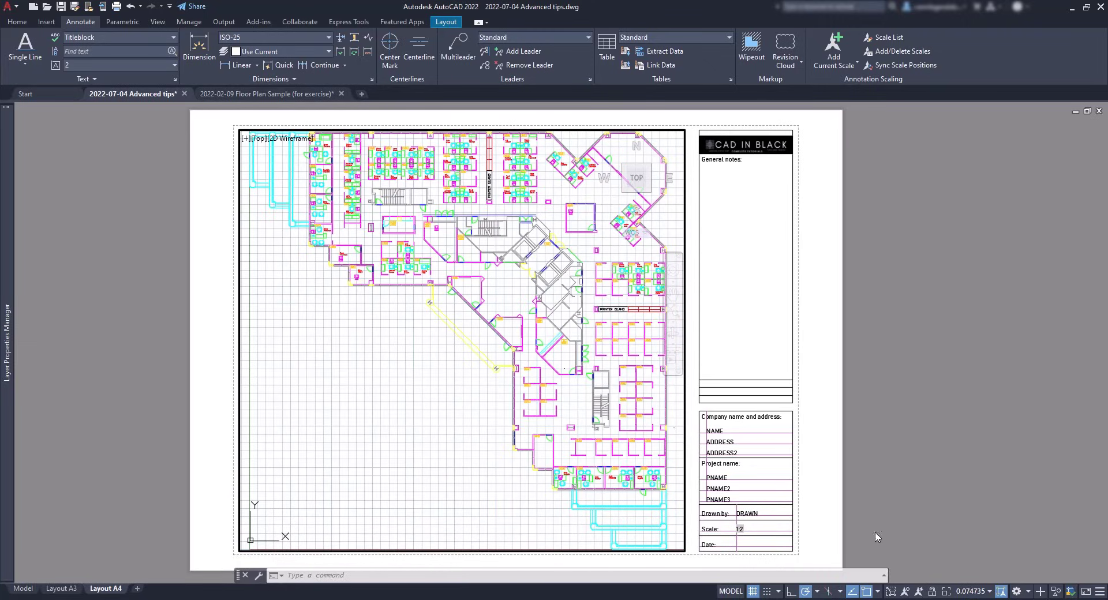
Set the viewport scale to 1:50 and return to paper space near the title block
left_click(982, 592)
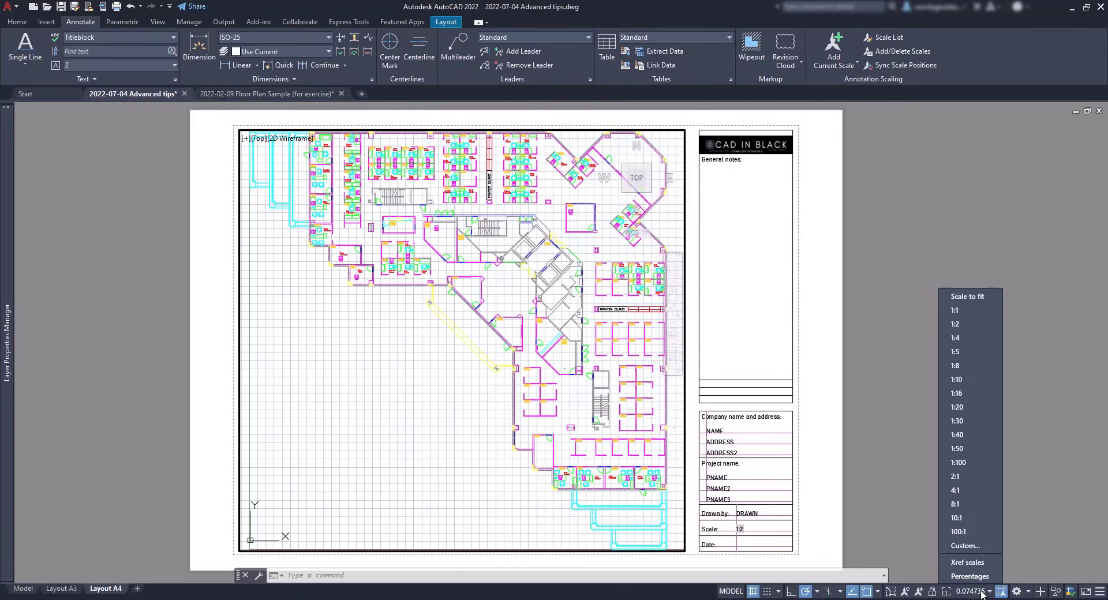
left_click(981, 448)
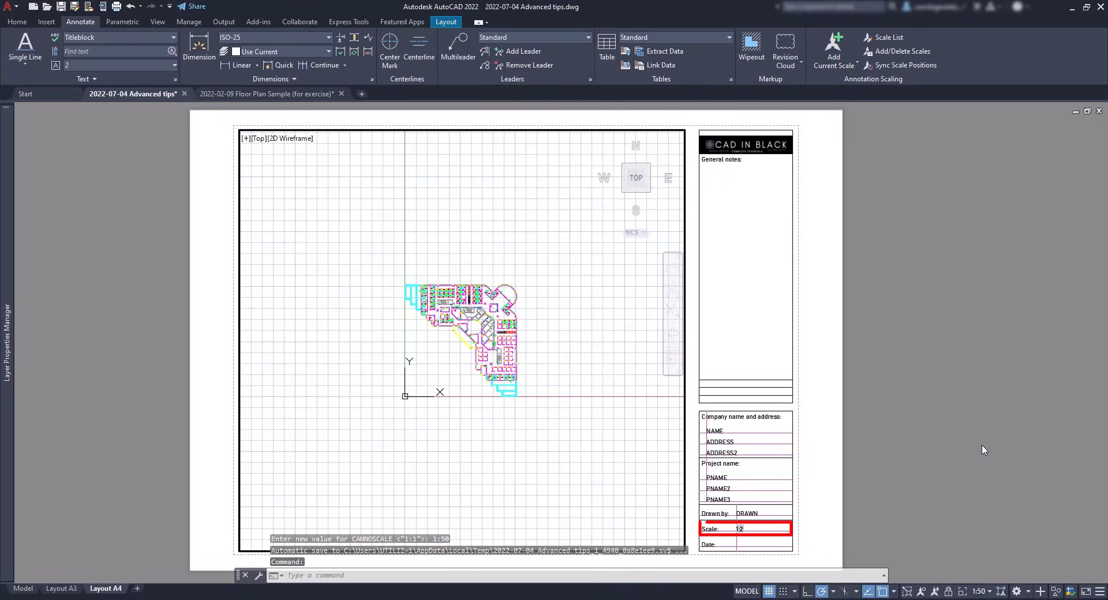
double_click(984, 446)
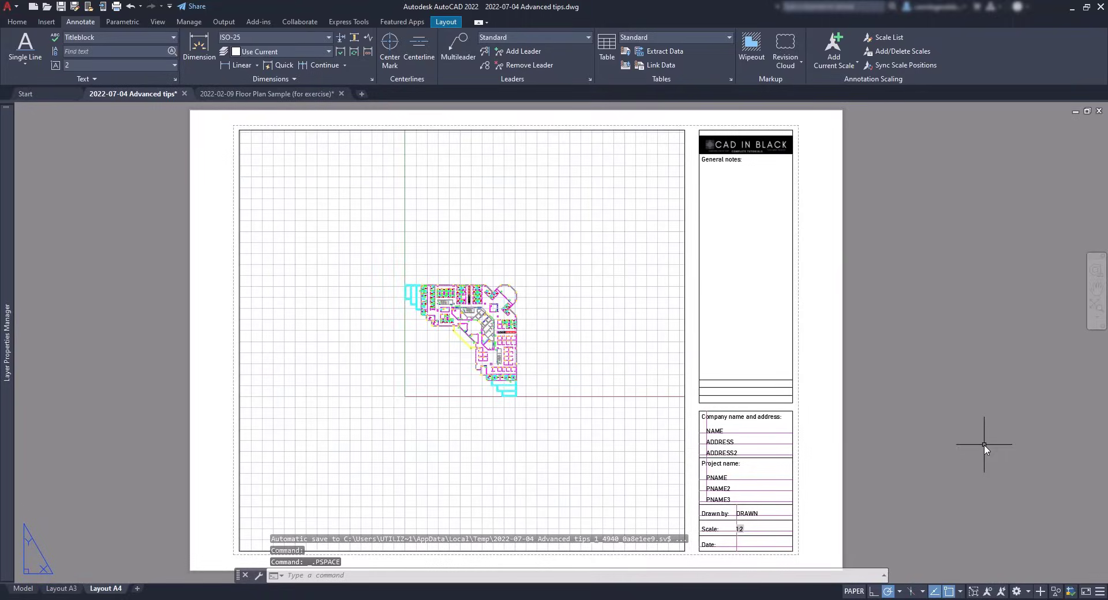
scroll(819, 479, "down", 10)
scroll(827, 500, "up", 9)
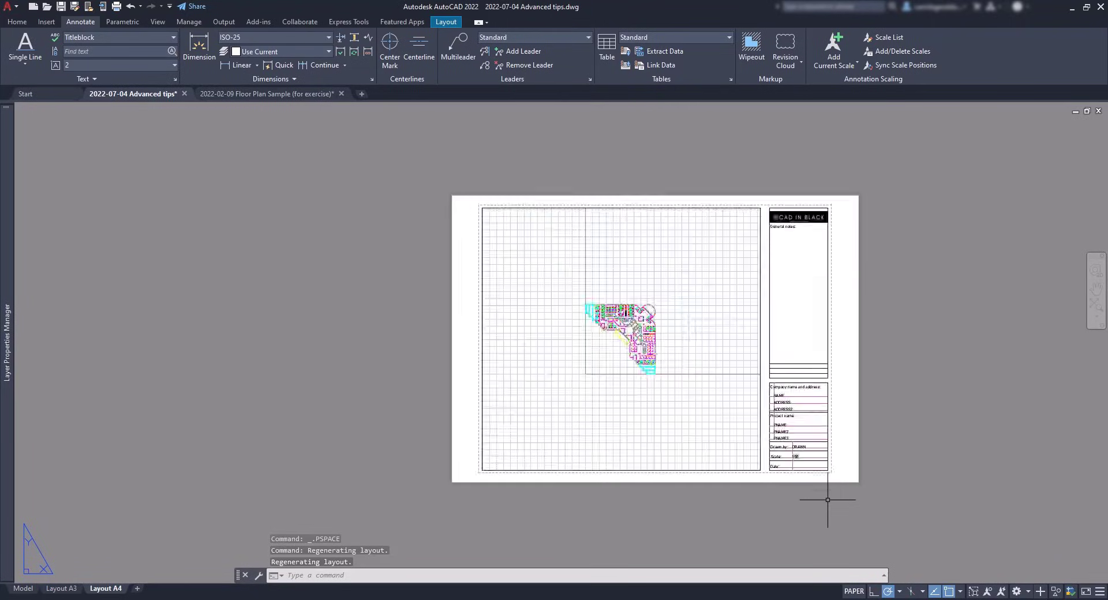
scroll(828, 500, "up", 5)
middle_click_drag(603, 334, 703, 472)
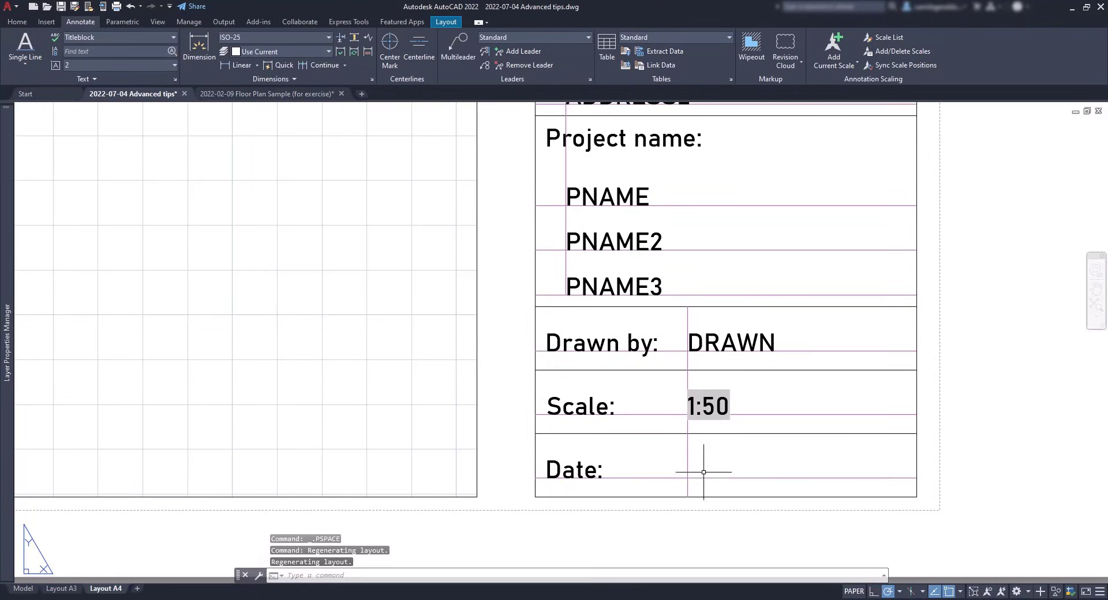
scroll(745, 433, "down", 4)
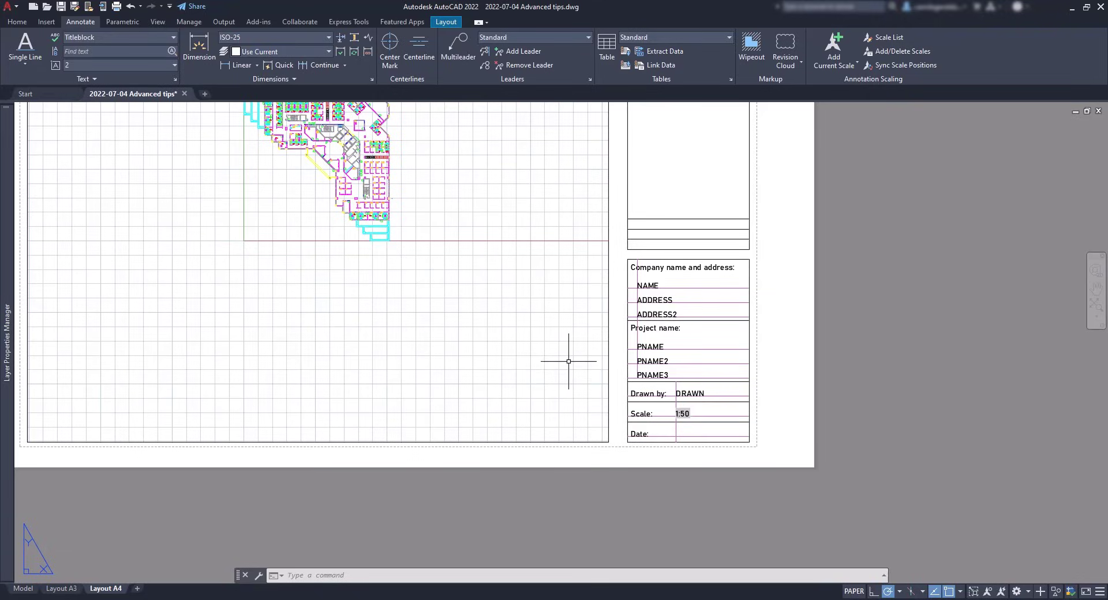
Start single-line text with its start point in the title block's Date cell
left_click(22, 44)
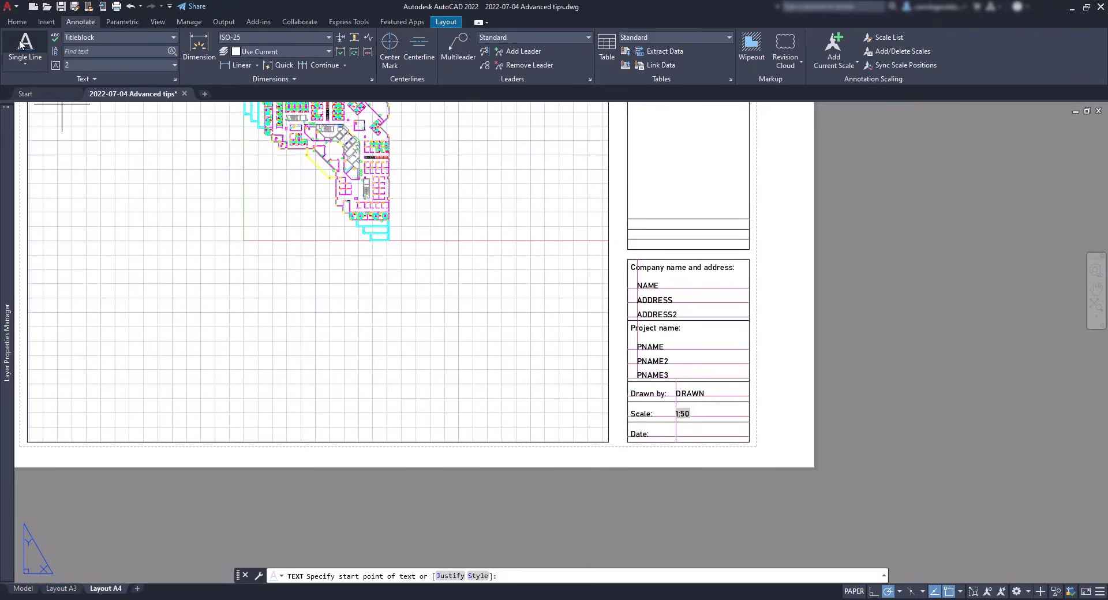
scroll(692, 444, "up", 5)
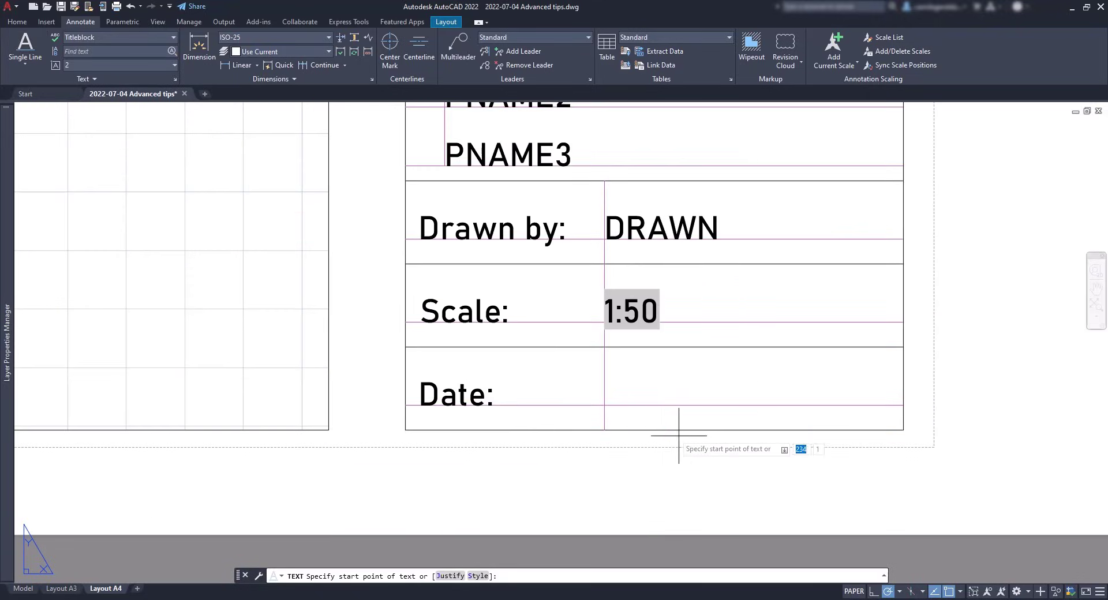
left_click(605, 405)
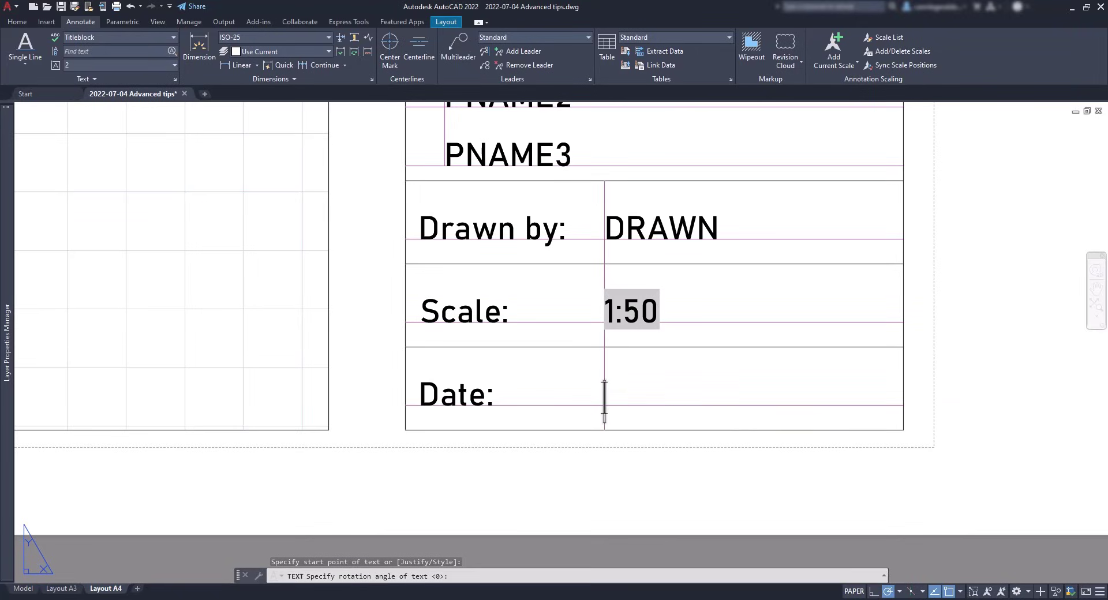
Insert a field, choosing the Date & Time category and a date field name
right_click(611, 399)
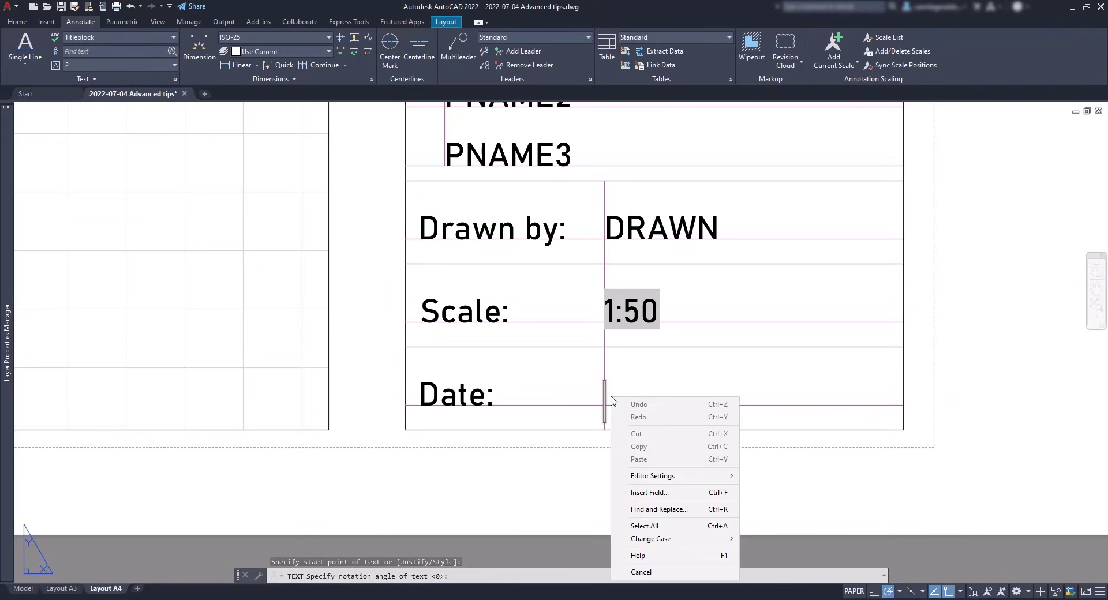
left_click(649, 492)
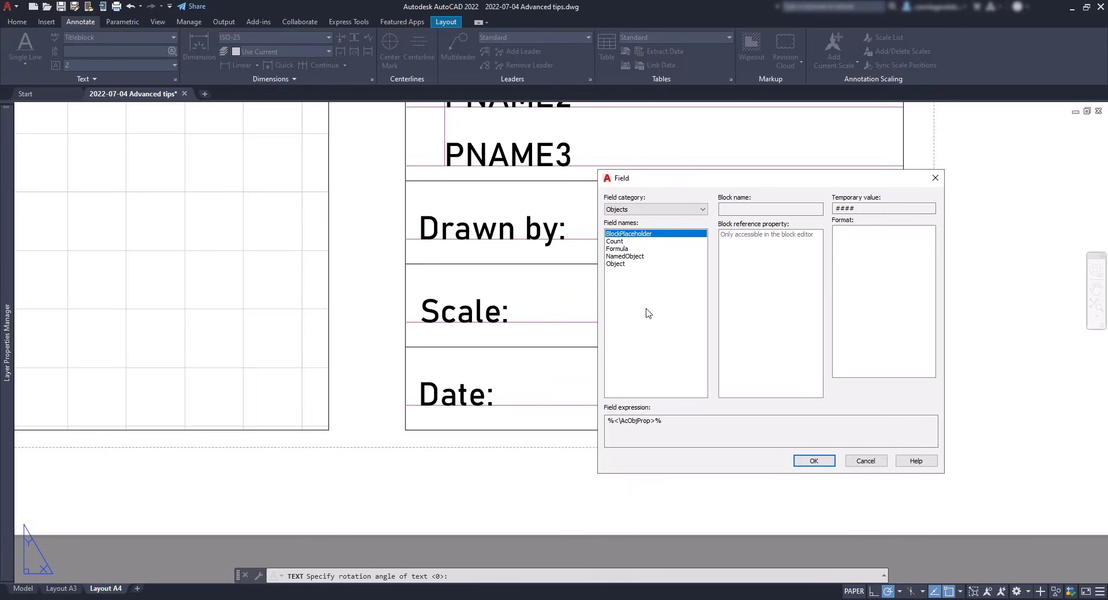
left_click(703, 210)
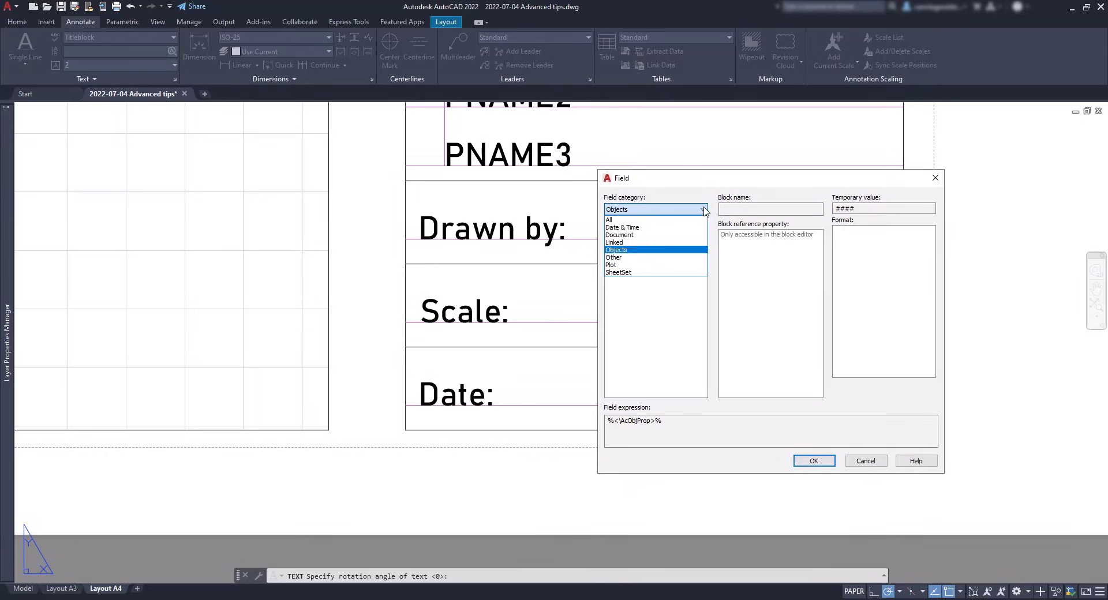
left_click(667, 228)
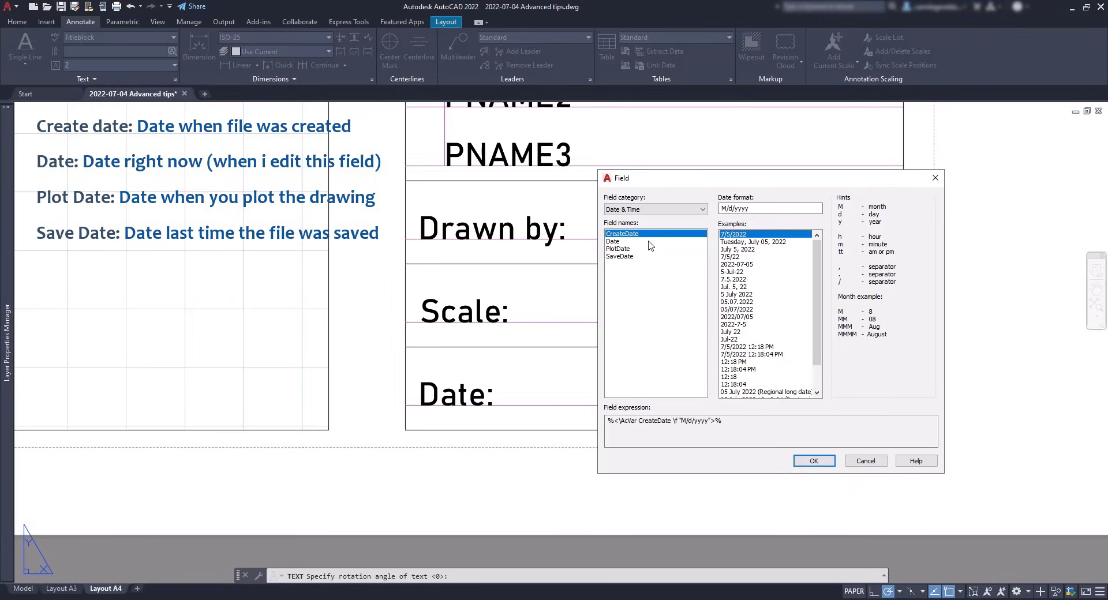
left_click(651, 241)
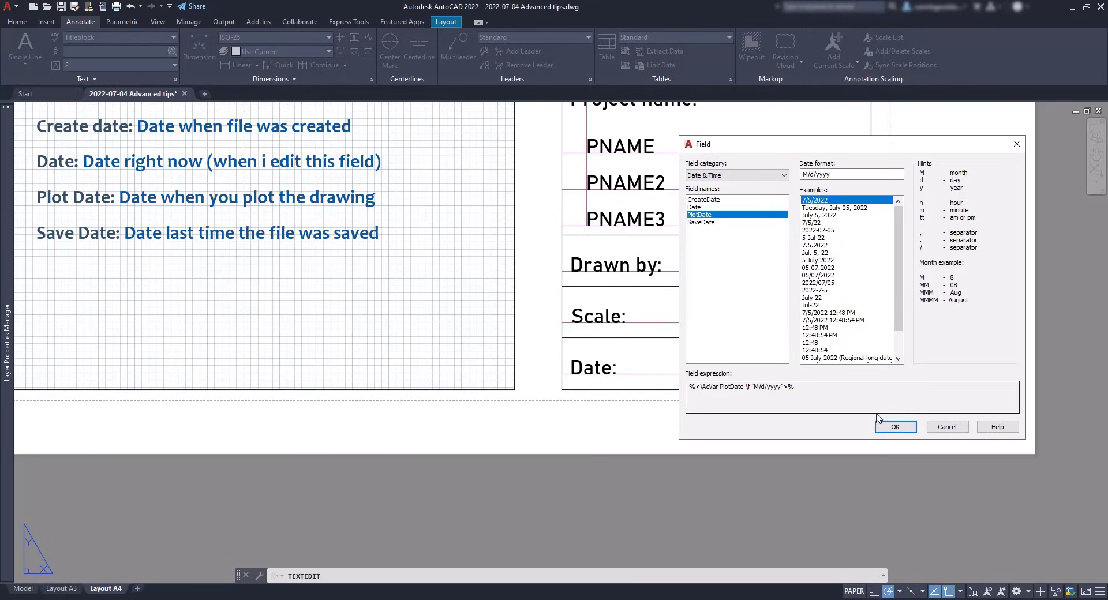
Insert the date field, then change it to SaveDate so the cell reads 7/5/2022
left_click(891, 427)
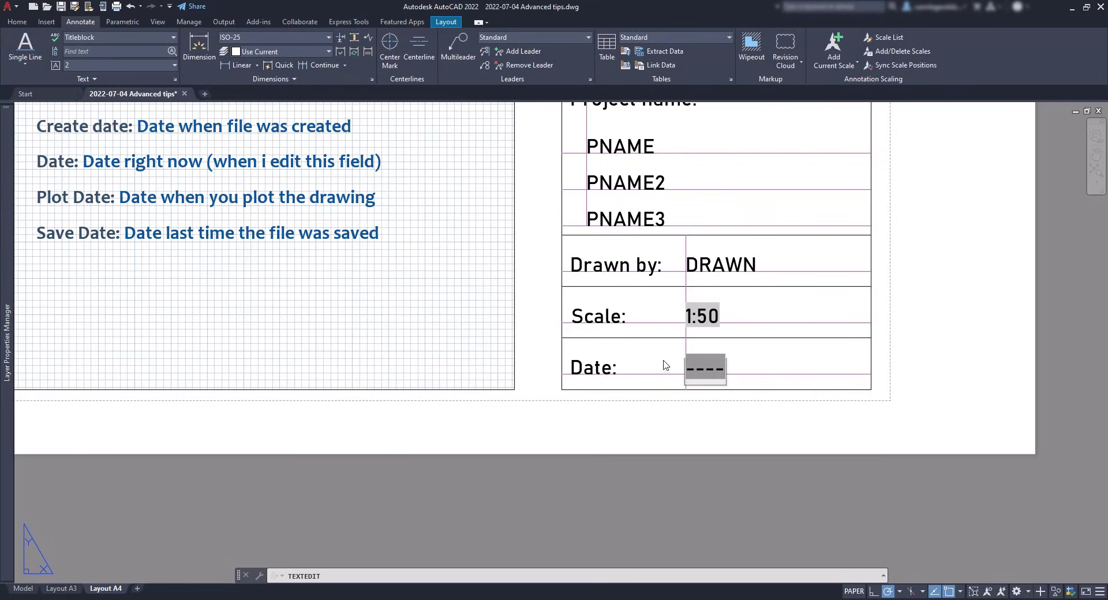
right_click(703, 380)
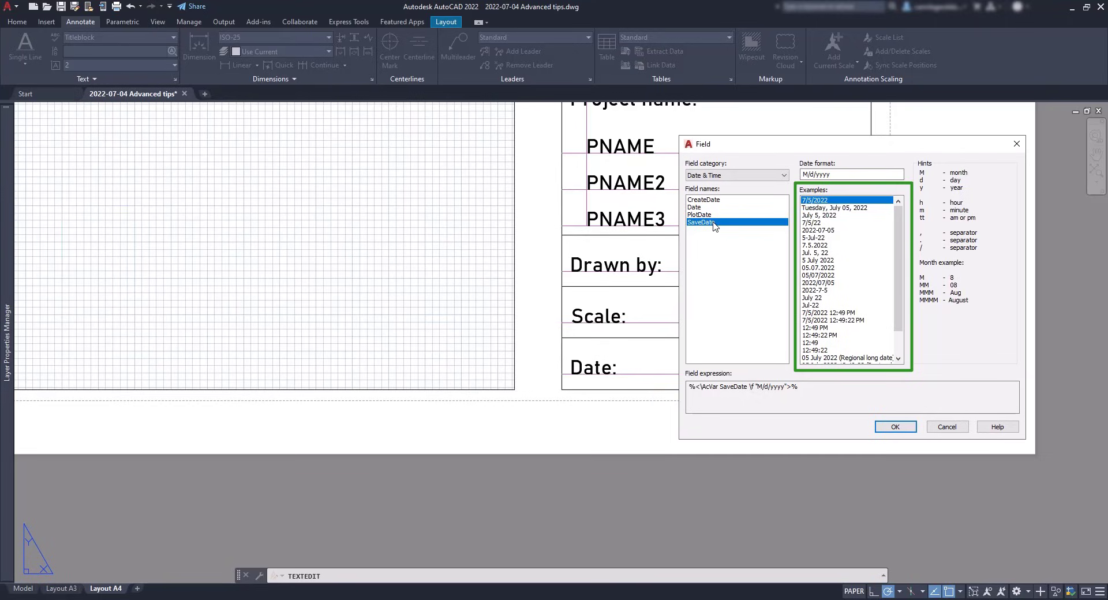
left_click(894, 427)
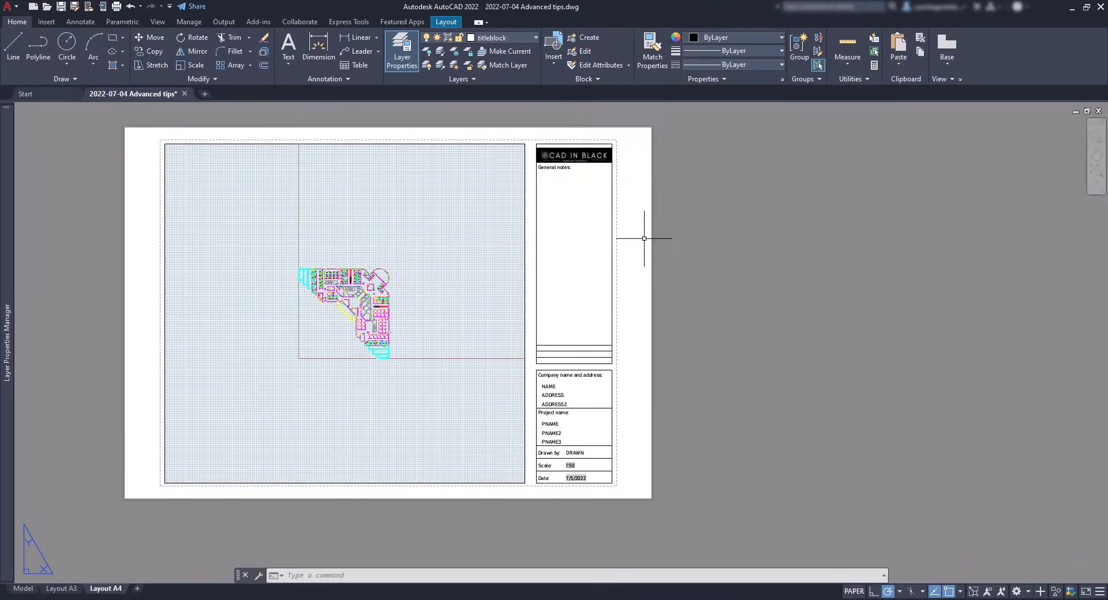
Create block 'titleblock w attributes' from a window selection of all title block objects
left_click(587, 37)
type("titleblock w attributes")
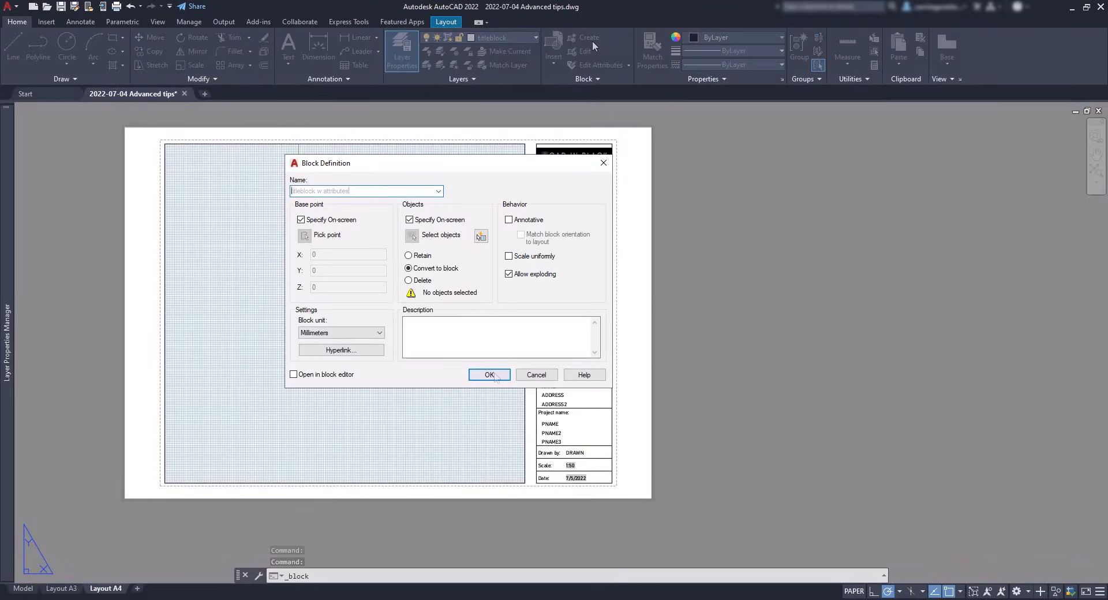
left_click(489, 375)
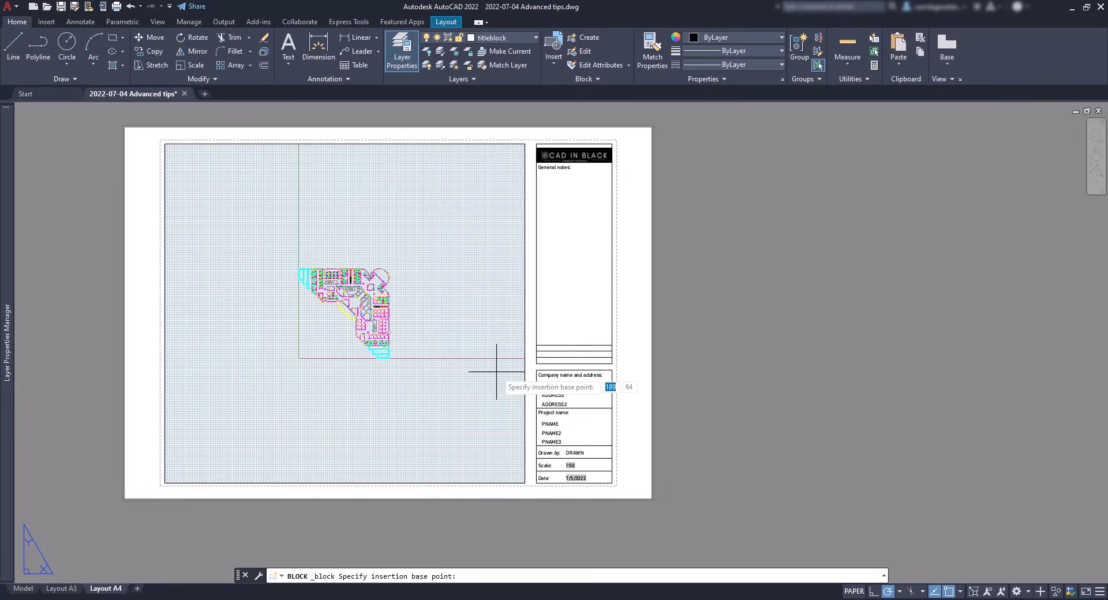
scroll(612, 482, "up", 4)
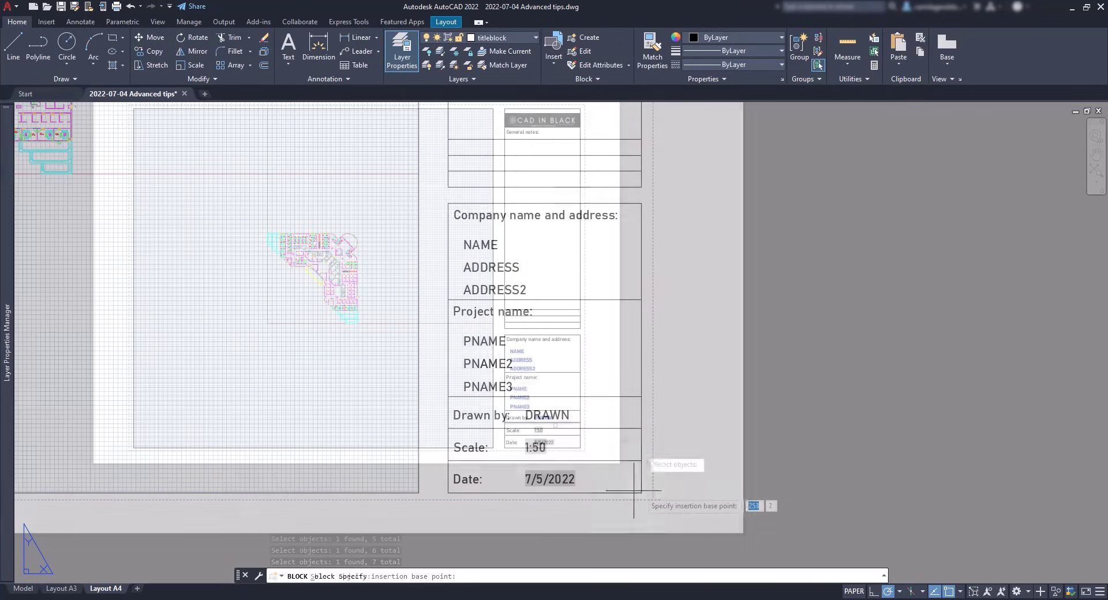
left_click(634, 484)
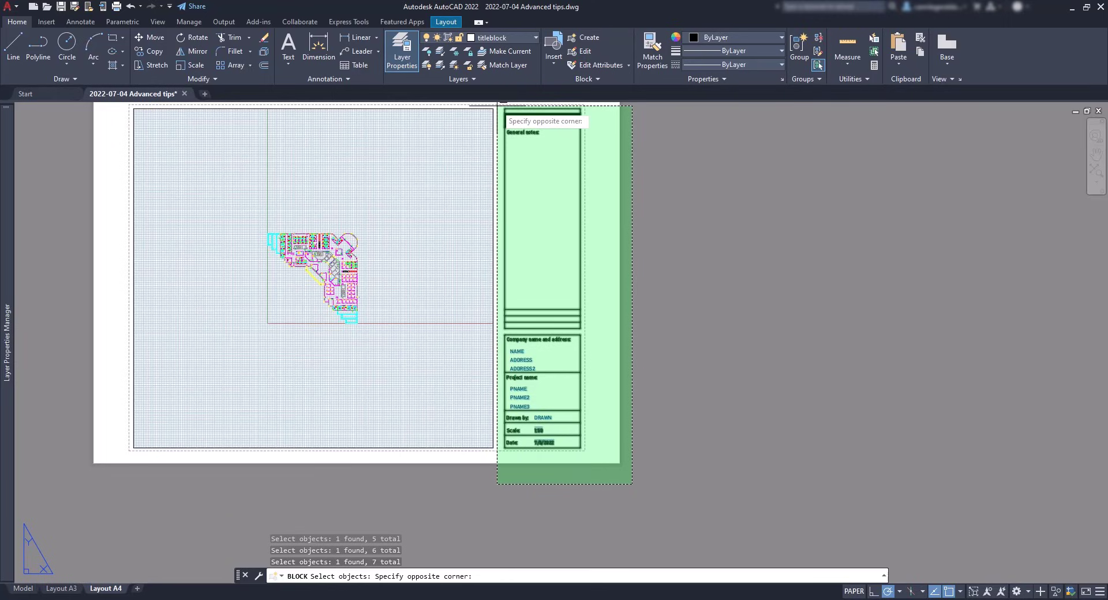
left_click(497, 105)
key("Return")
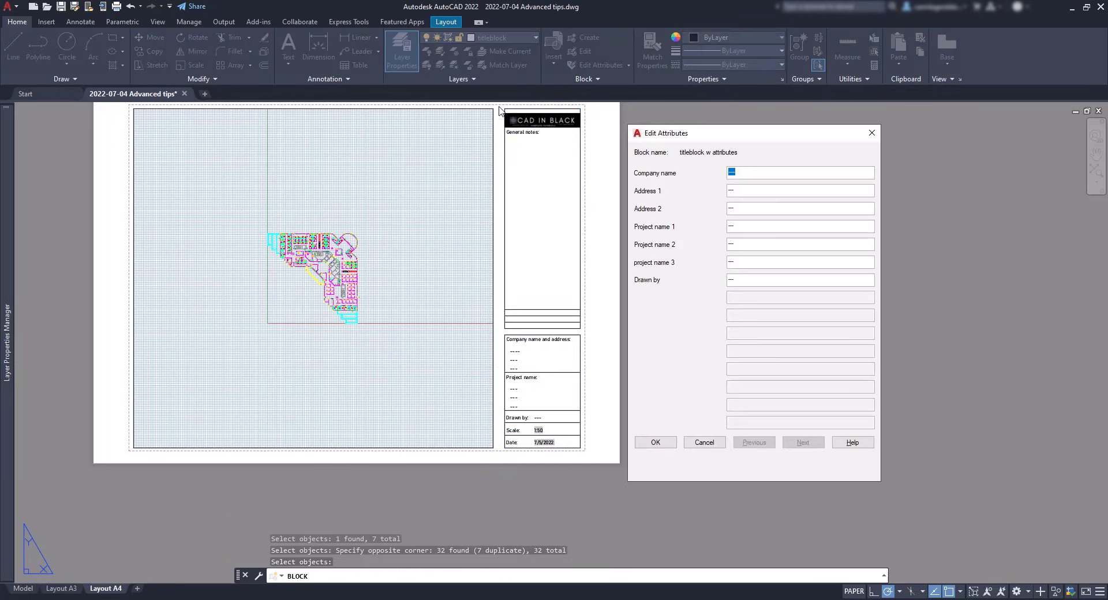